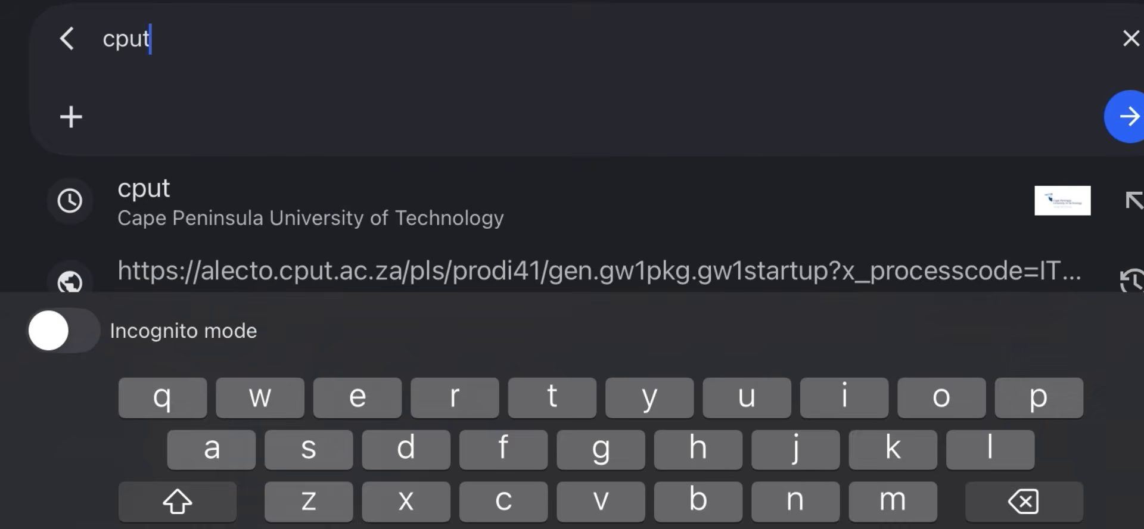
Search Google for 'cput online application' and open CPUT's Apply to Study - Undergraduate result
{"action": "type", "text": "onlin"}
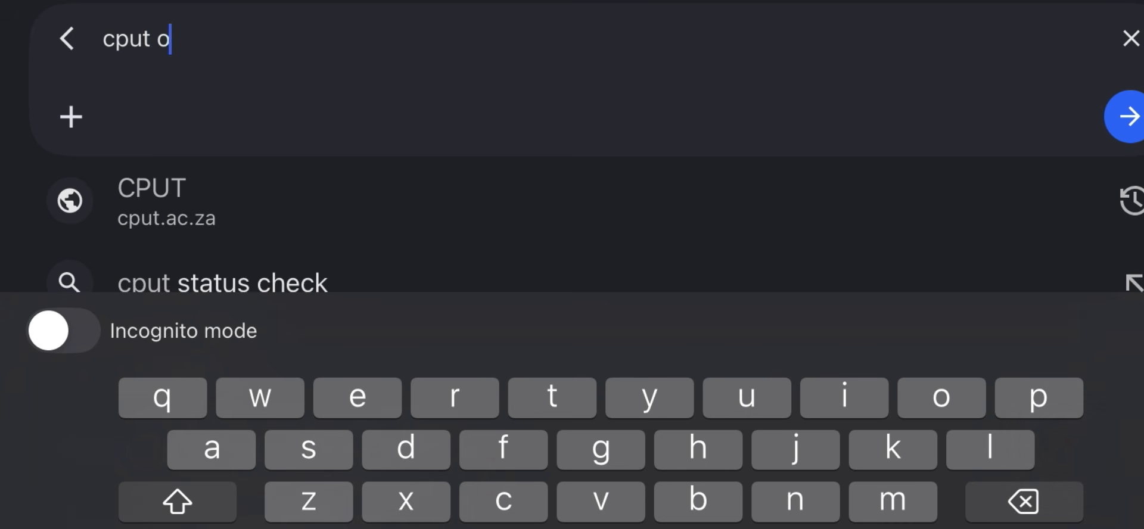
{"action": "type", "text": "e"}
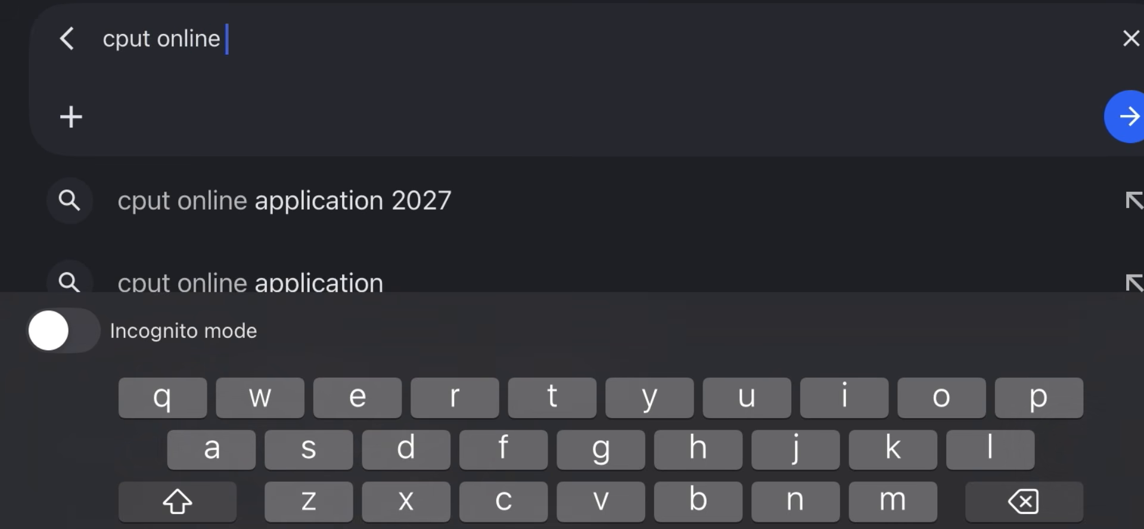
{"action": "left_click", "coordinate": [250, 282]}
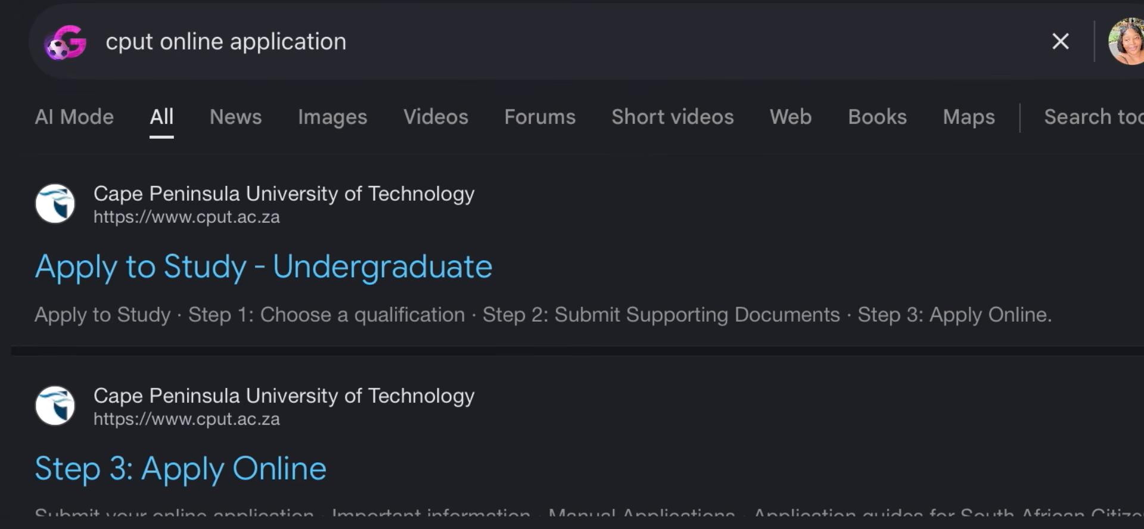
{"action": "left_click", "coordinate": [263, 266]}
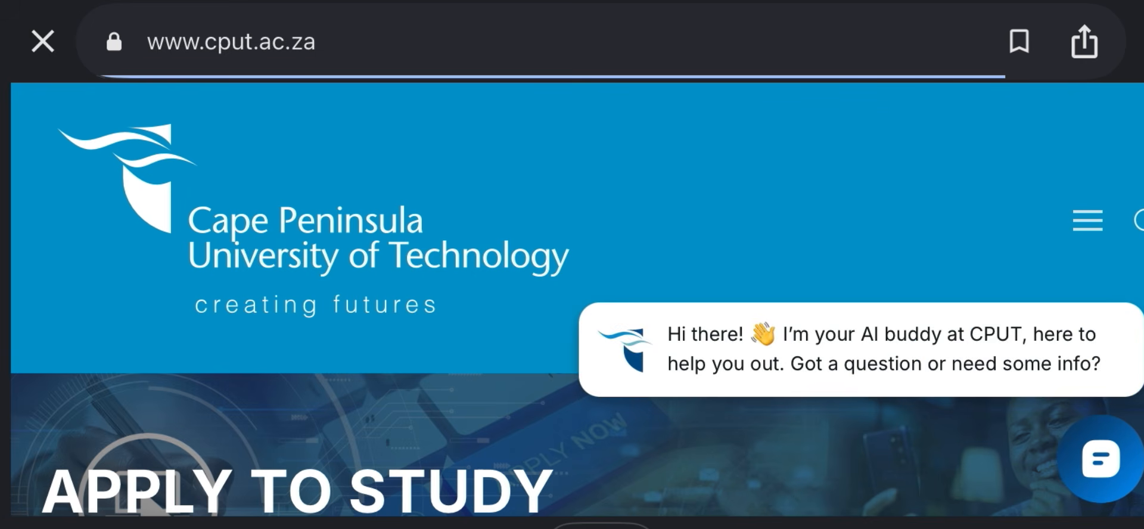
Scroll down the Apply to Study page and open Step 3: Apply Online
{"action": "scroll", "coordinate": [572, 297], "scroll_direction": "down", "scroll_amount": 3}
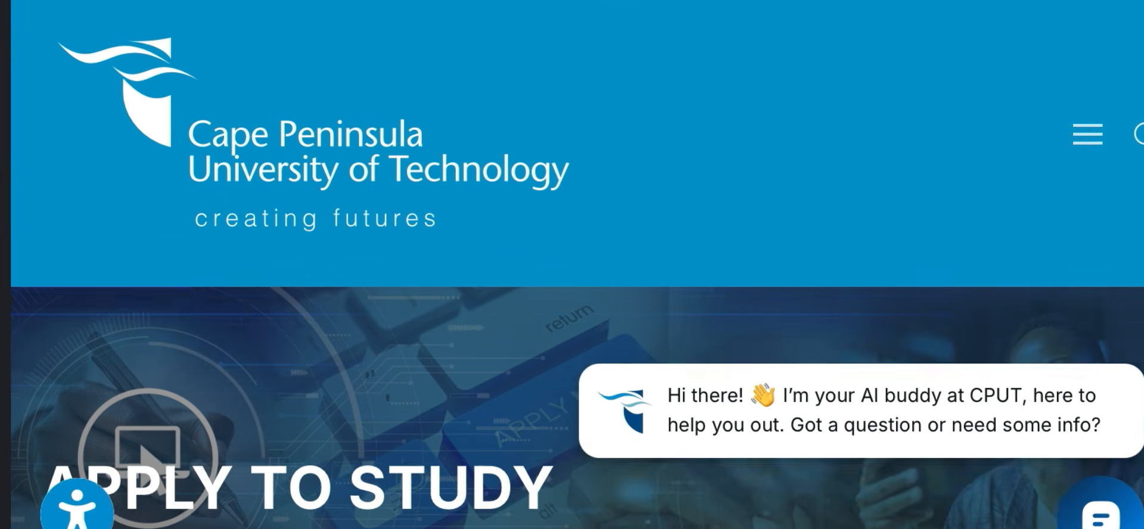
{"action": "scroll", "coordinate": [572, 298], "scroll_direction": "down", "scroll_amount": 6}
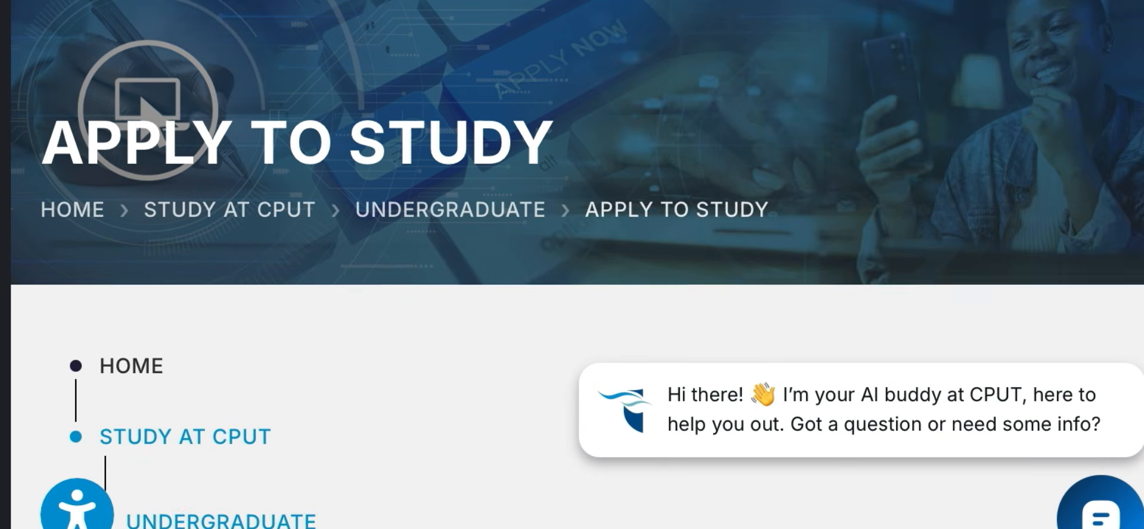
{"action": "scroll", "coordinate": [572, 298], "scroll_direction": "down", "scroll_amount": 5}
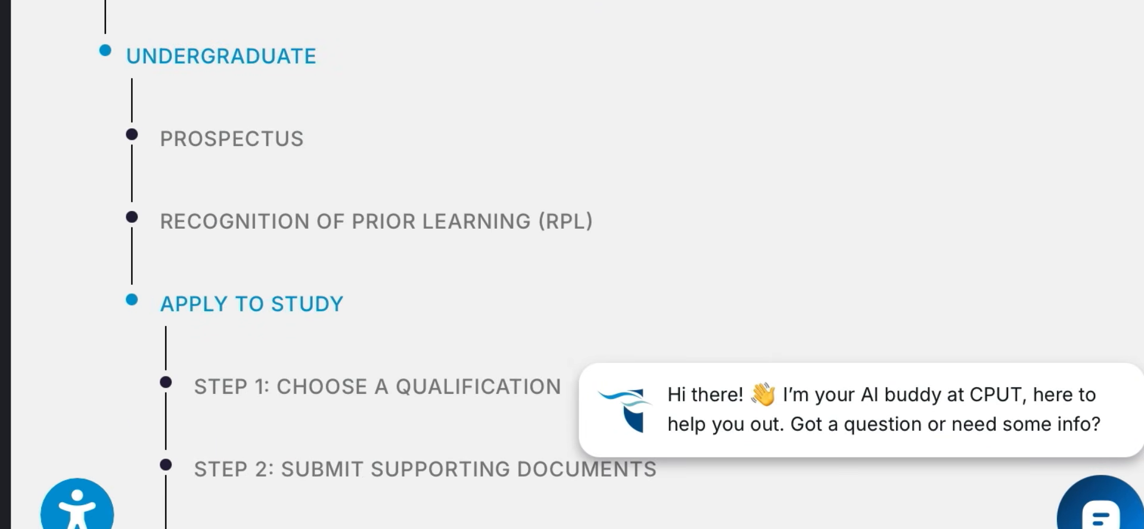
{"action": "scroll", "coordinate": [572, 298], "scroll_direction": "down", "scroll_amount": 10}
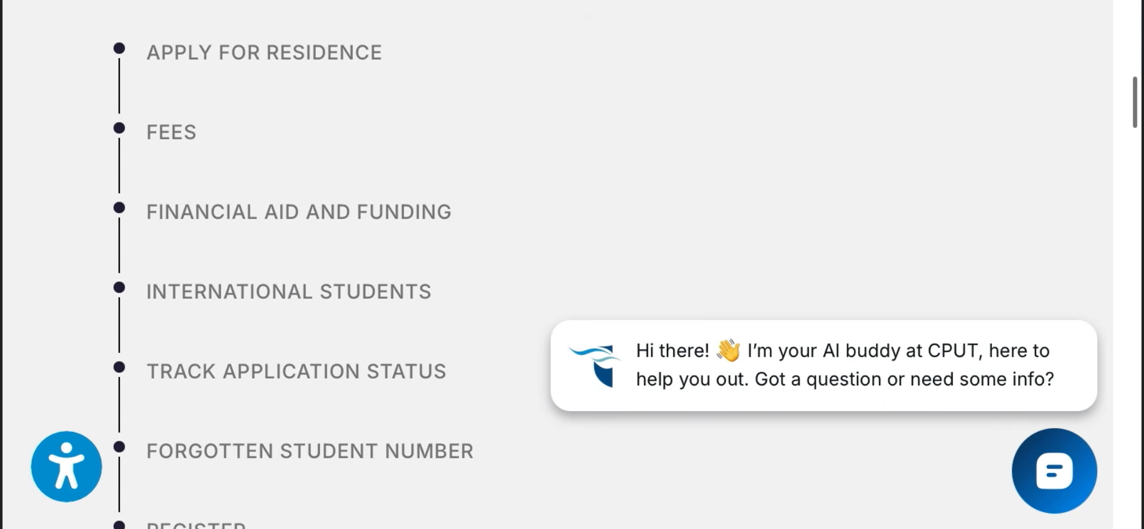
{"action": "scroll", "coordinate": [572, 265], "scroll_direction": "down", "scroll_amount": 9}
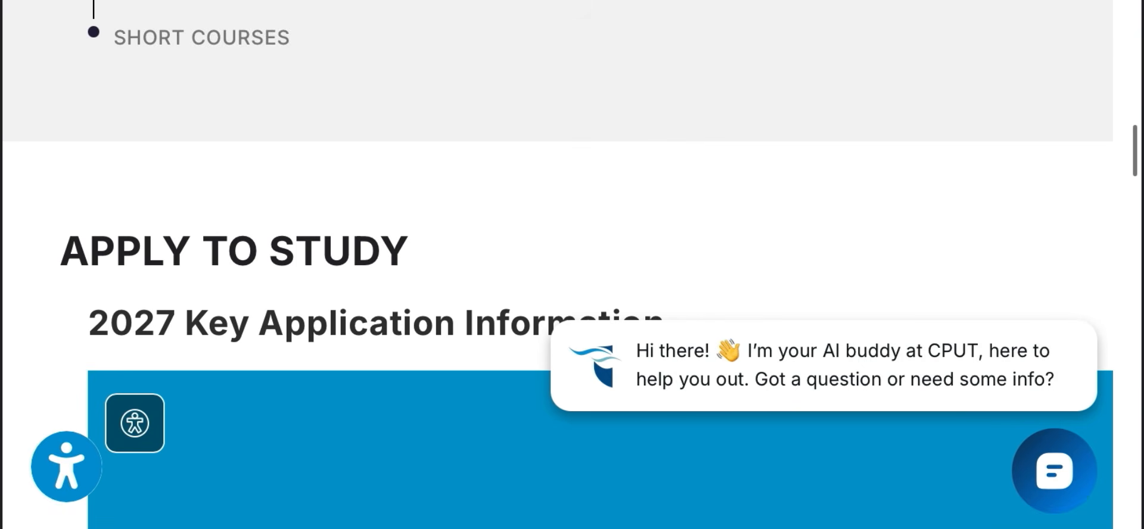
{"action": "scroll", "coordinate": [572, 265], "scroll_direction": "down", "scroll_amount": 12}
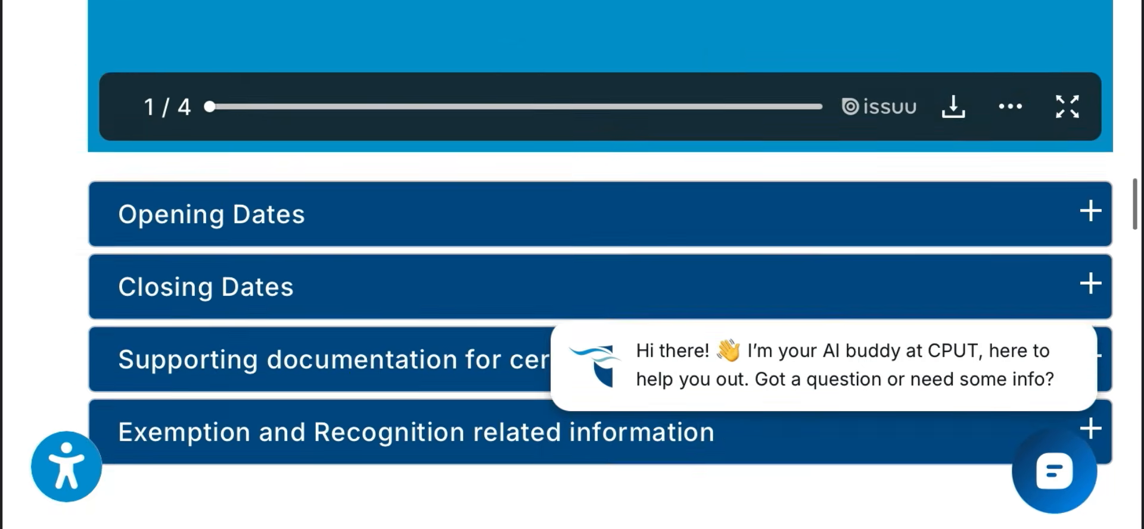
{"action": "scroll", "coordinate": [572, 264], "scroll_direction": "down", "scroll_amount": 15}
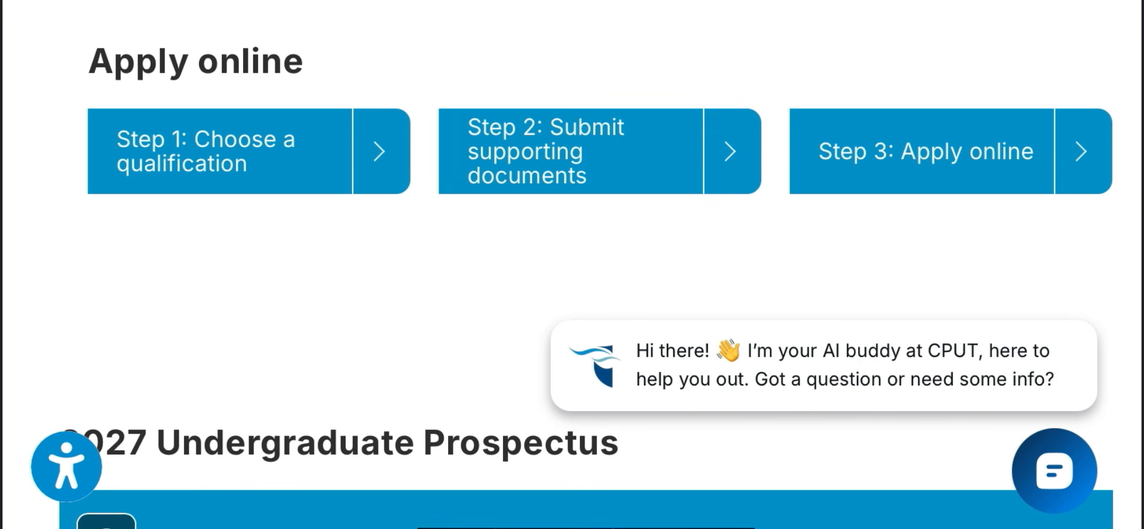
{"action": "left_click", "coordinate": [926, 152]}
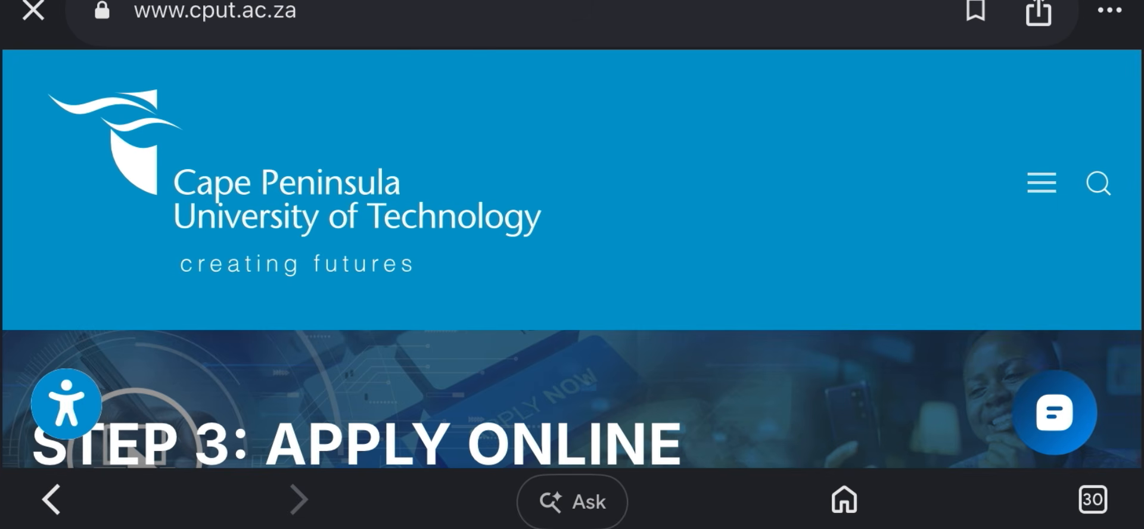
Start the new-applicant online application from 'Click here to apply online'
{"action": "scroll", "coordinate": [572, 265], "scroll_direction": "down", "scroll_amount": 10}
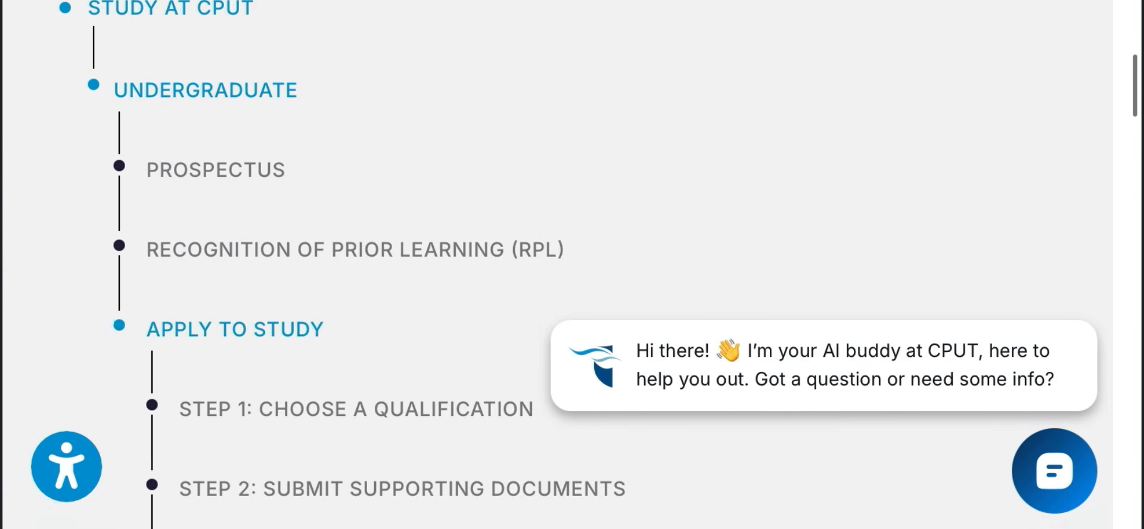
{"action": "scroll", "coordinate": [572, 265], "scroll_direction": "down", "scroll_amount": 15}
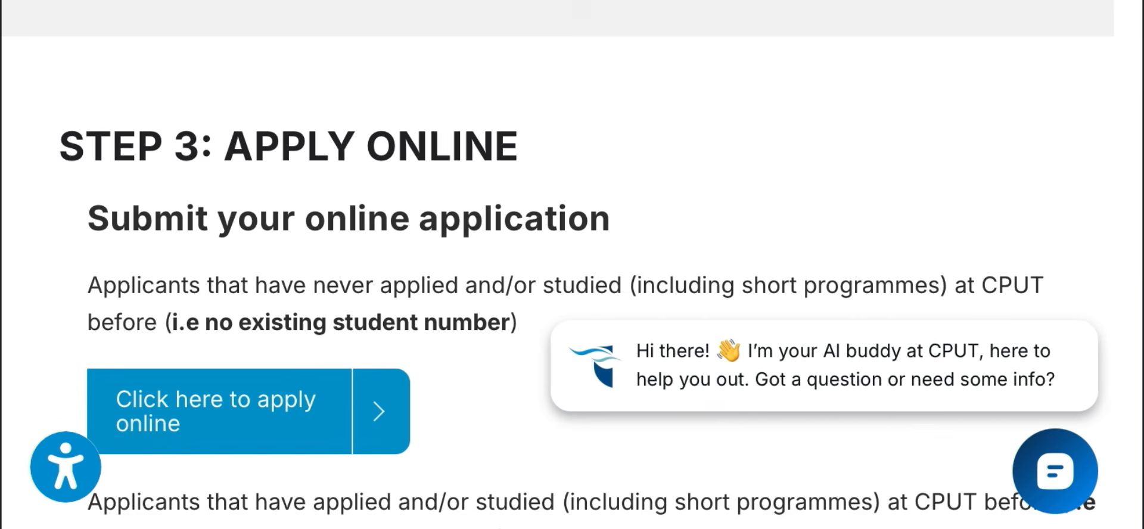
{"action": "scroll", "coordinate": [572, 264], "scroll_direction": "down", "scroll_amount": 1}
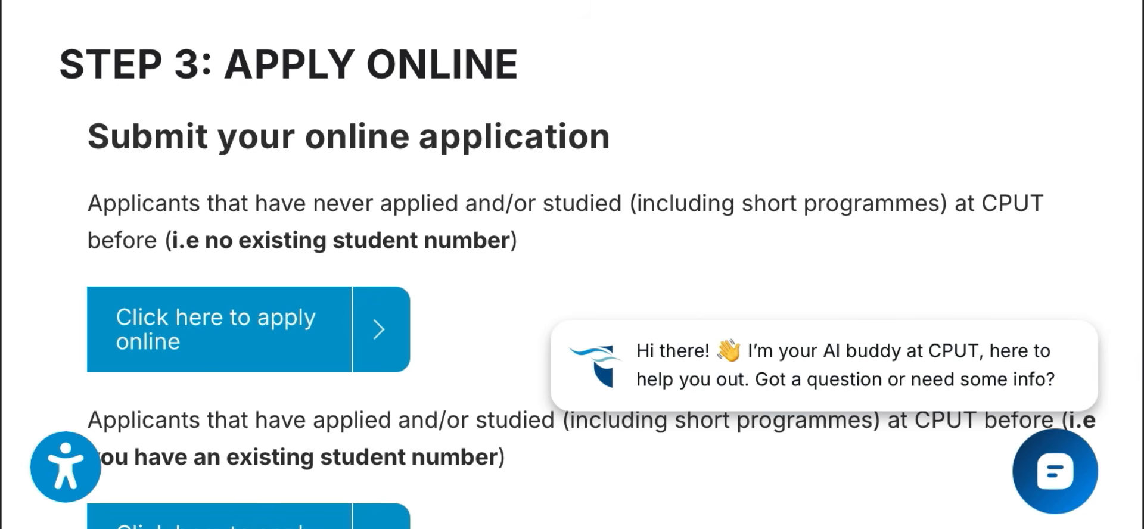
{"action": "left_click", "coordinate": [216, 329]}
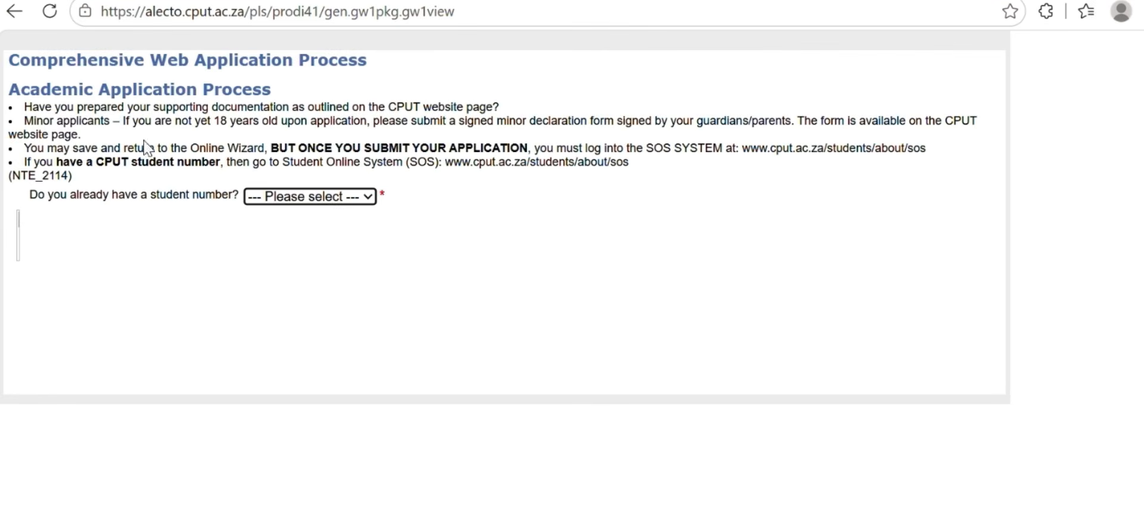
Answer No to having a student number and to returning, accept the POPI agreement, and continue
{"action": "left_click", "coordinate": [318, 201]}
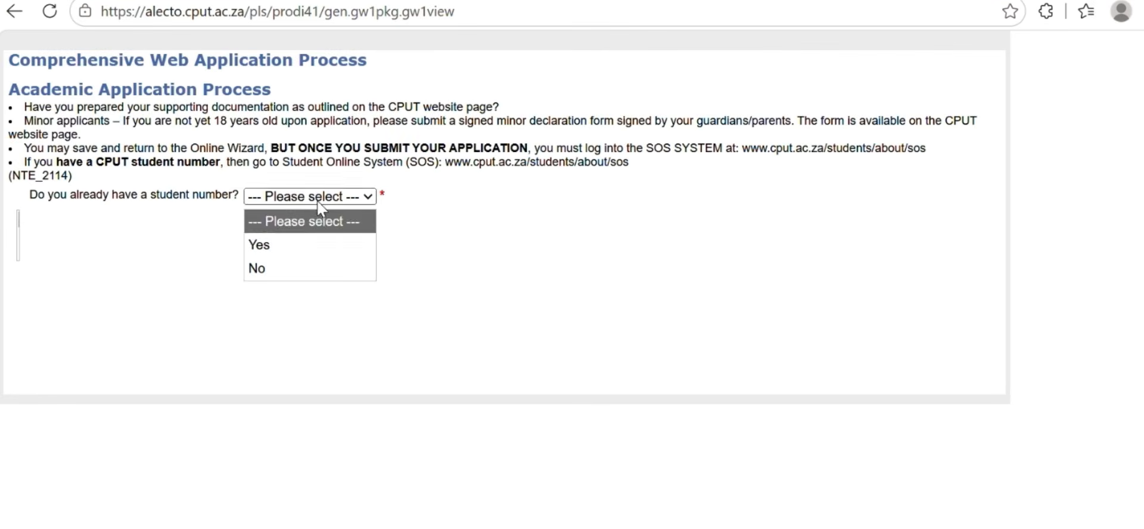
{"action": "left_click", "coordinate": [306, 264]}
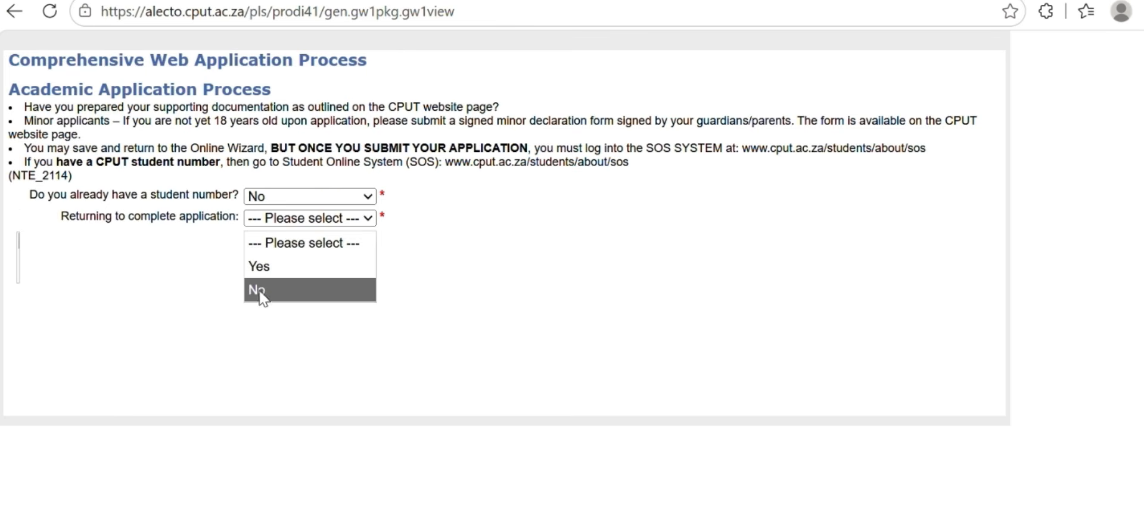
{"action": "left_click", "coordinate": [260, 289]}
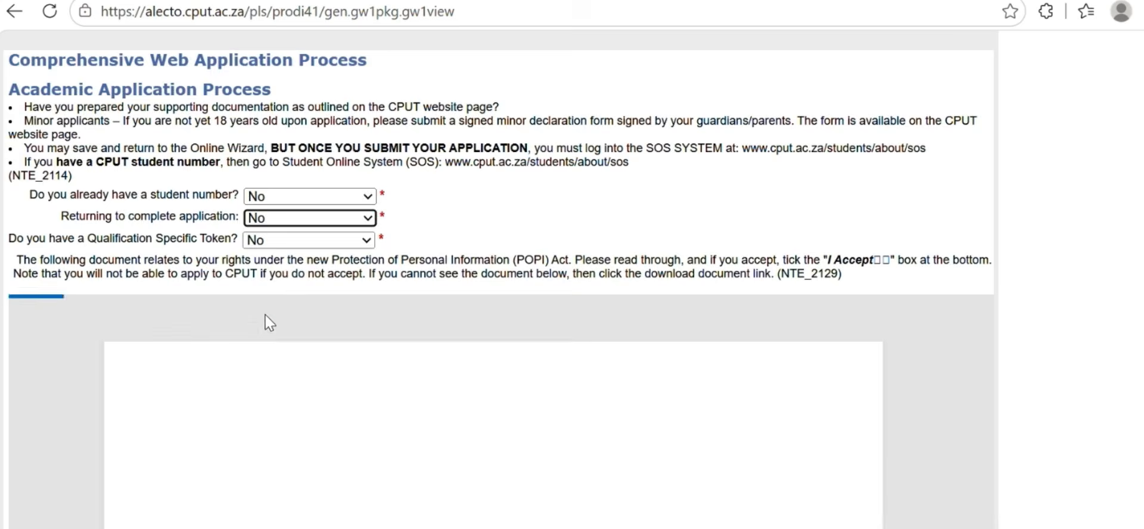
{"action": "scroll", "coordinate": [266, 314], "scroll_direction": "down", "scroll_amount": 10}
{"action": "left_click", "coordinate": [268, 348]}
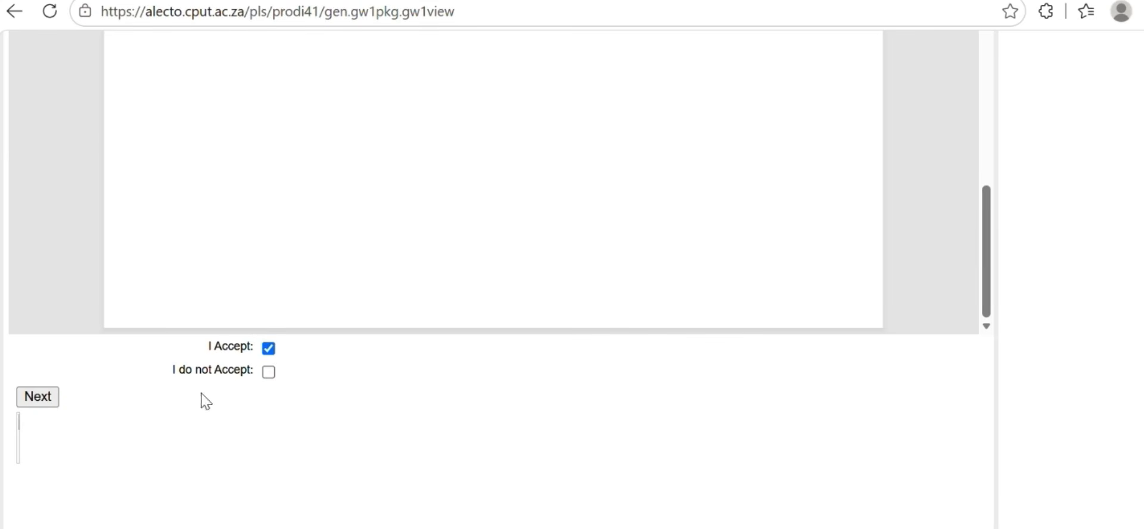
{"action": "left_click", "coordinate": [26, 398]}
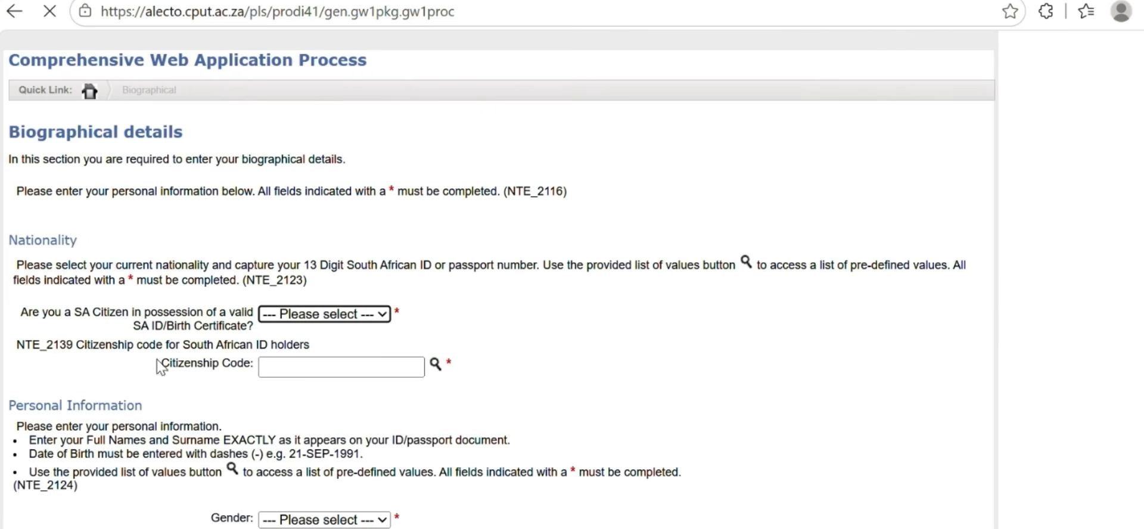
Set SA Citizen to Yes, enter the ID number, and choose R.S.A. as Citizenship Code
{"action": "left_click", "coordinate": [314, 324]}
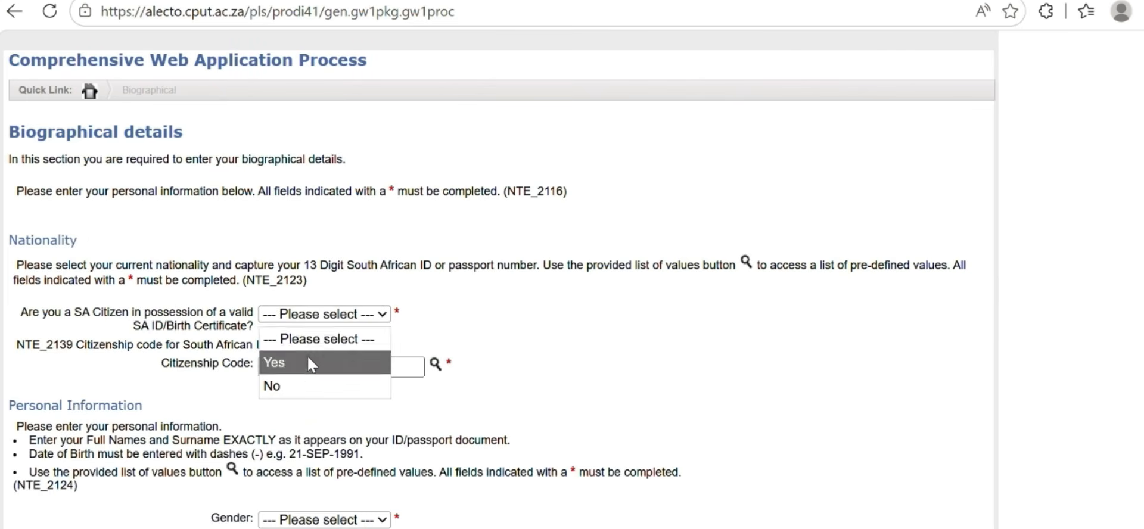
{"action": "left_click", "coordinate": [308, 357]}
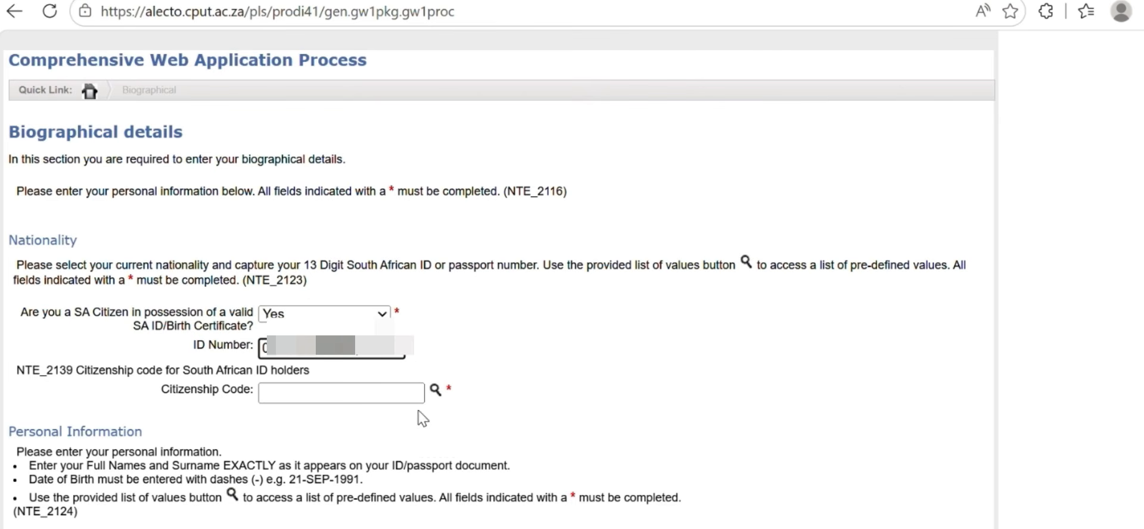
{"action": "left_click", "coordinate": [391, 422]}
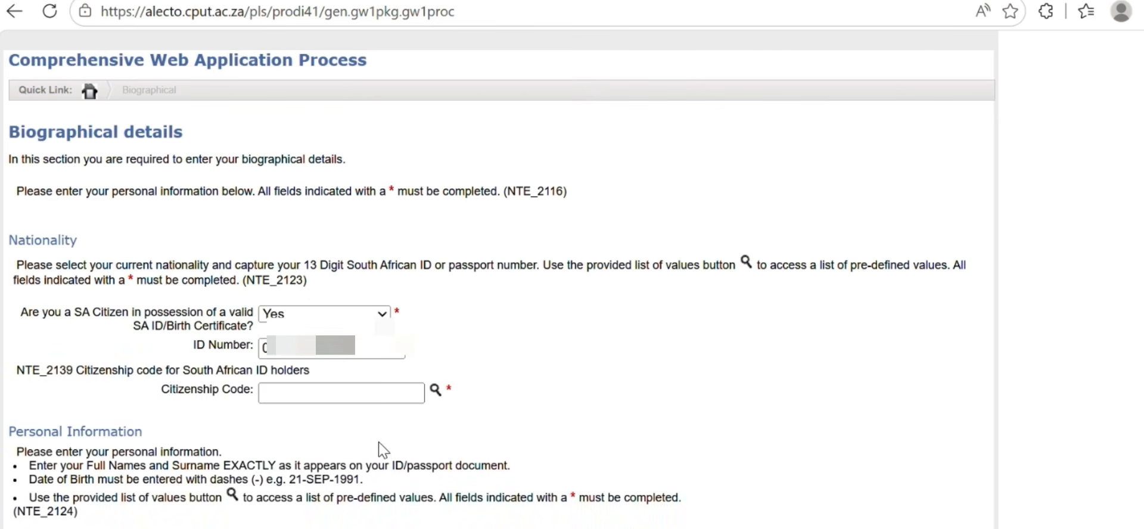
{"action": "left_click", "coordinate": [432, 392]}
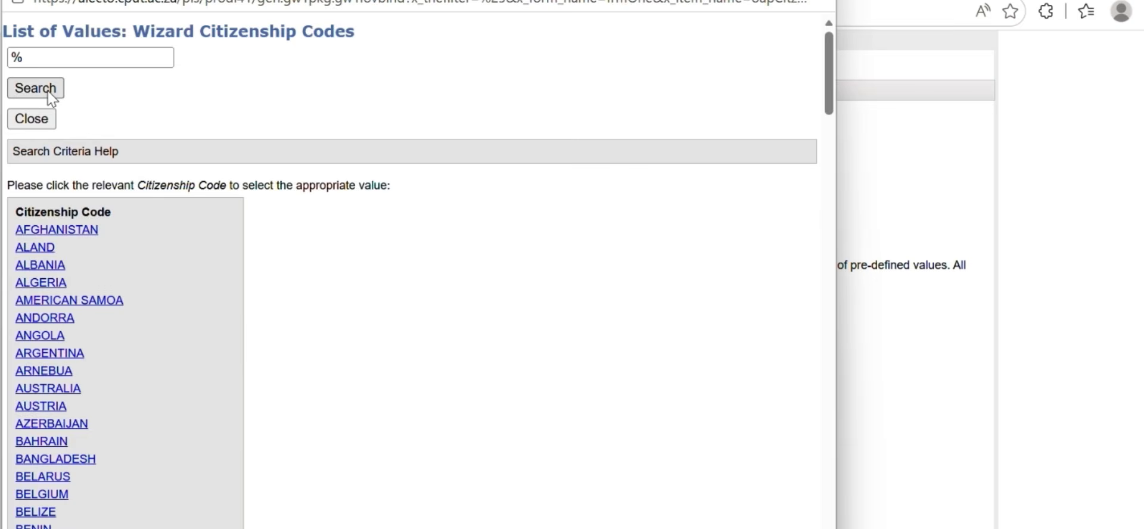
{"action": "left_click", "coordinate": [51, 117]}
{"action": "scroll", "coordinate": [307, 454], "scroll_direction": "down", "scroll_amount": 1}
{"action": "scroll", "coordinate": [308, 456], "scroll_direction": "down", "scroll_amount": 2}
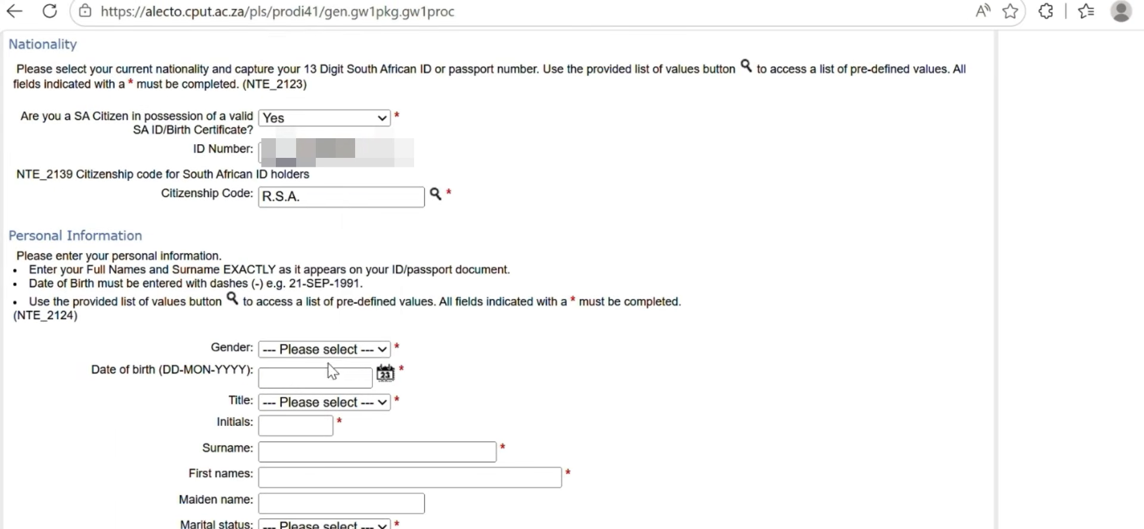
Set gender to Male and pick the date of birth from the calendar
{"action": "left_click", "coordinate": [325, 349]}
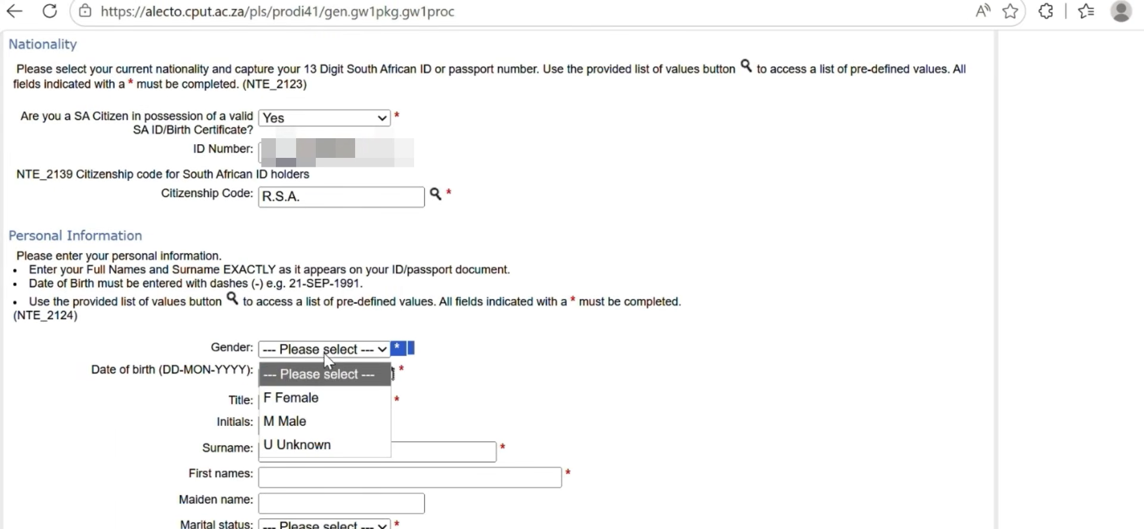
{"action": "left_click", "coordinate": [289, 421]}
{"action": "left_click", "coordinate": [386, 373]}
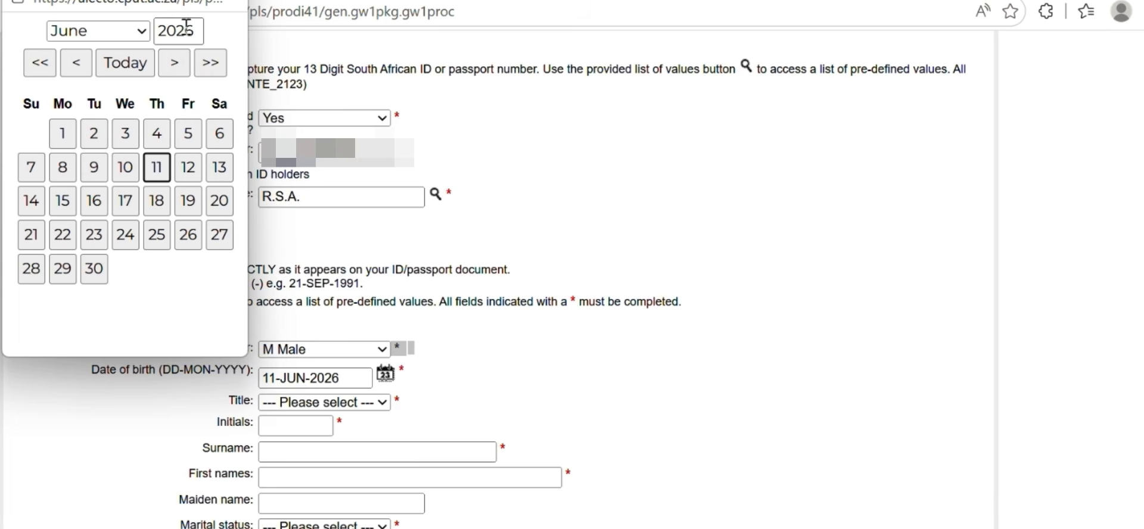
{"action": "left_click", "coordinate": [193, 31]}
{"action": "key", "text": "BackSpace"}
{"action": "type", "text": "6"}
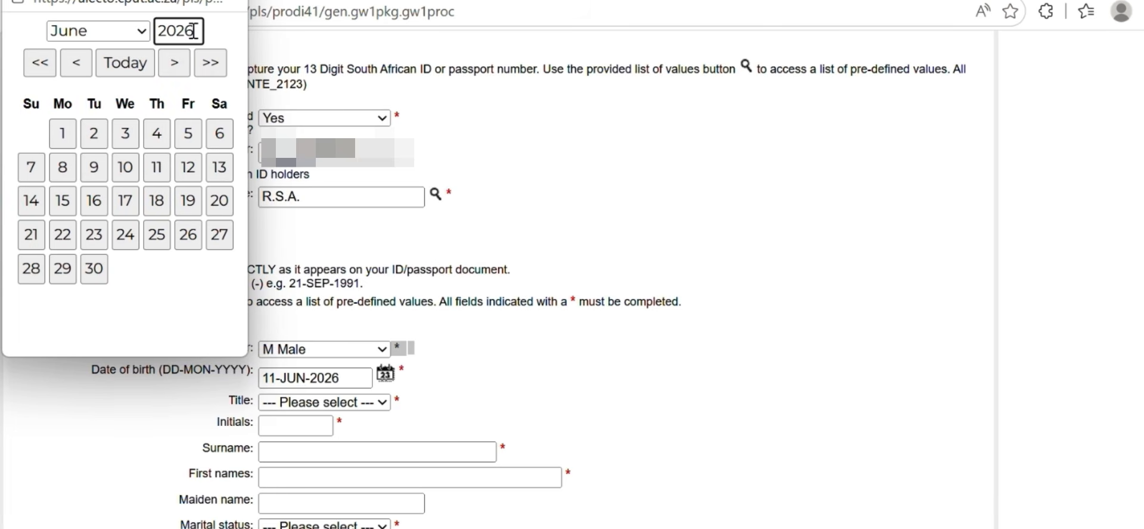
{"action": "type", "text": "08"}
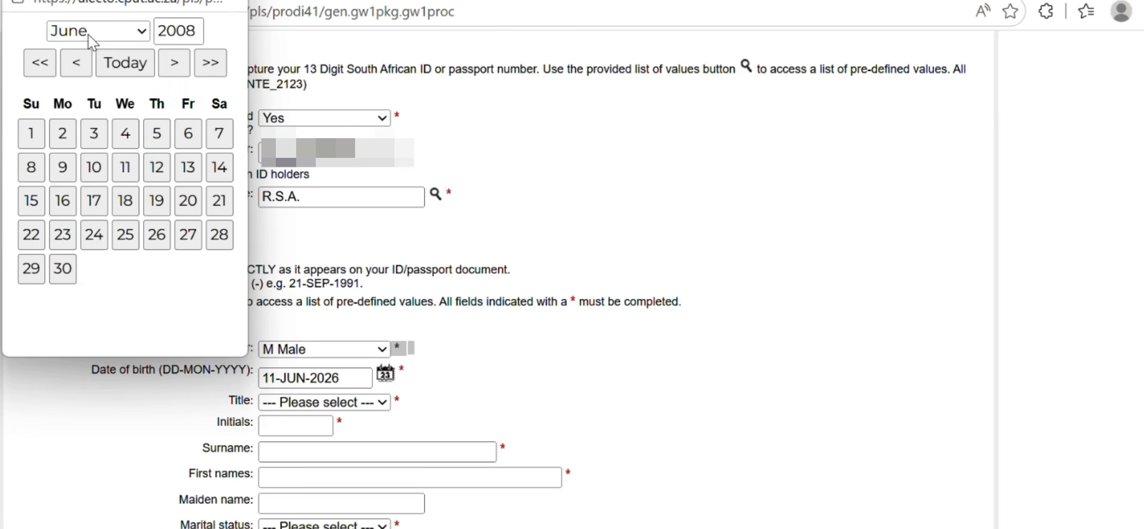
{"action": "left_click", "coordinate": [119, 31]}
{"action": "left_click", "coordinate": [58, 137]}
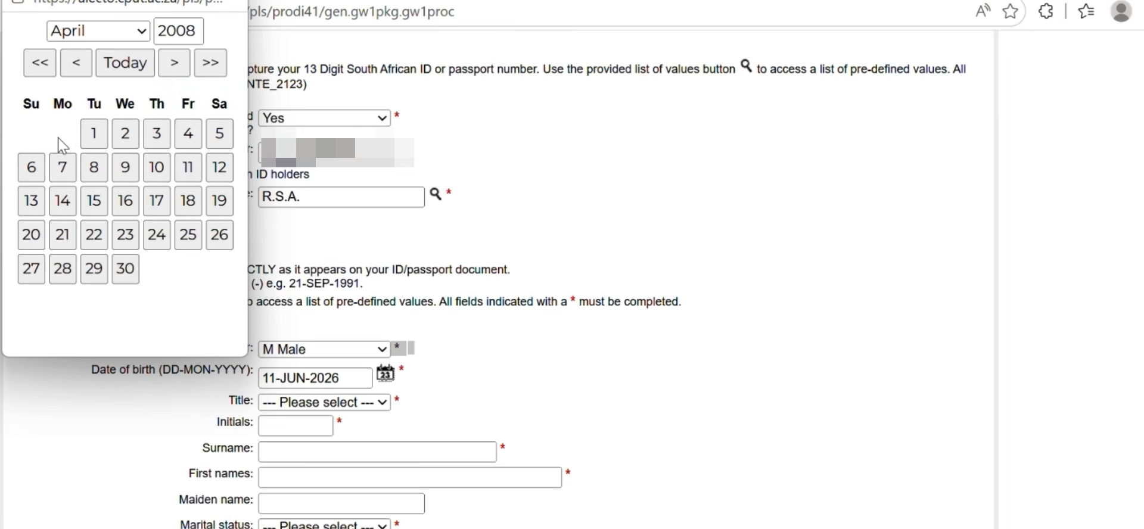
{"action": "left_click", "coordinate": [99, 274]}
Choose title MR and enter the applicant's initials, surname and first names
{"action": "left_click", "coordinate": [321, 402]}
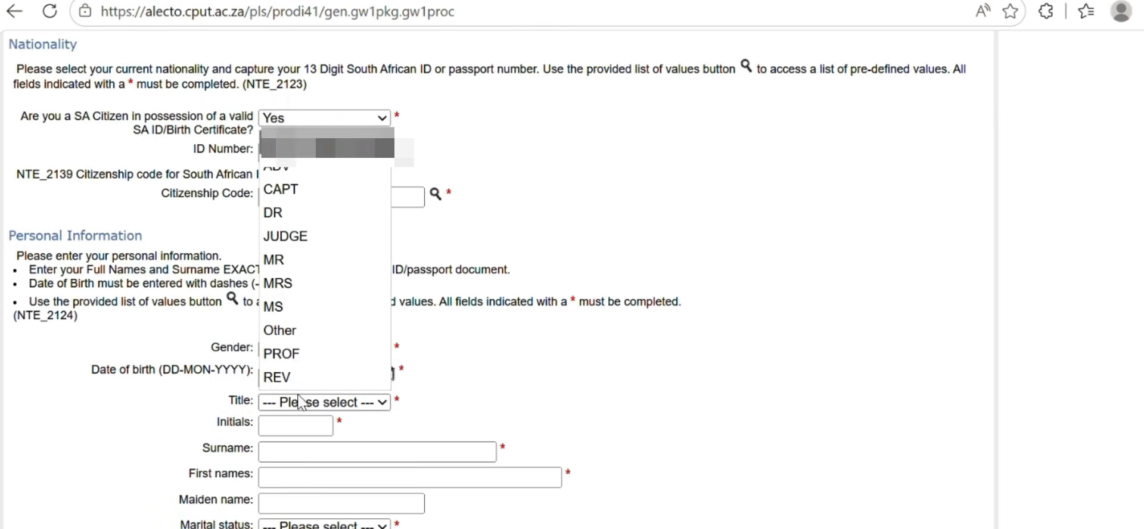
{"action": "left_click", "coordinate": [301, 270]}
{"action": "left_click", "coordinate": [293, 424]}
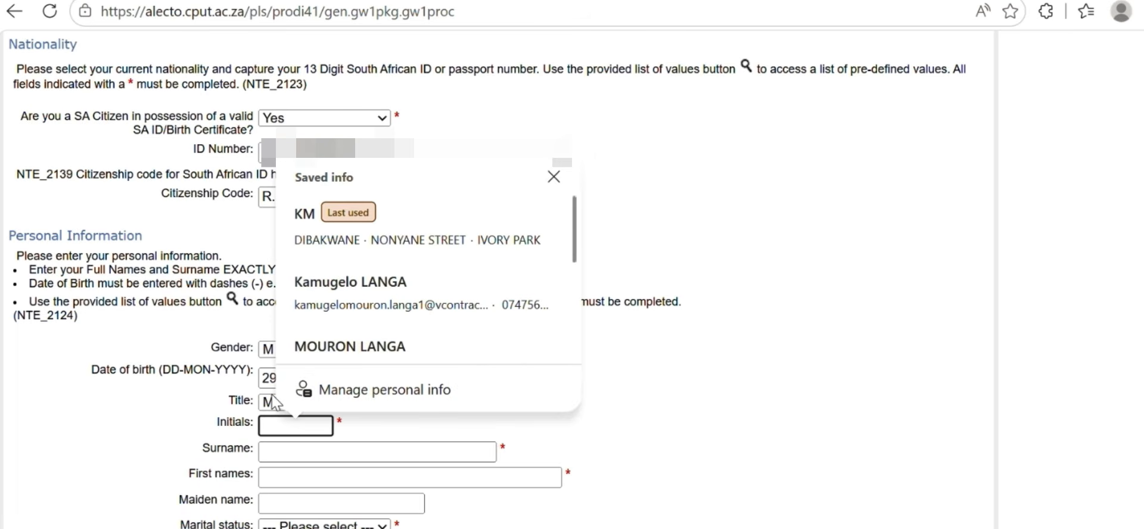
{"action": "type", "text": "ST"}
{"action": "key", "text": "BackSpace"}
{"action": "key", "text": "BackSpace"}
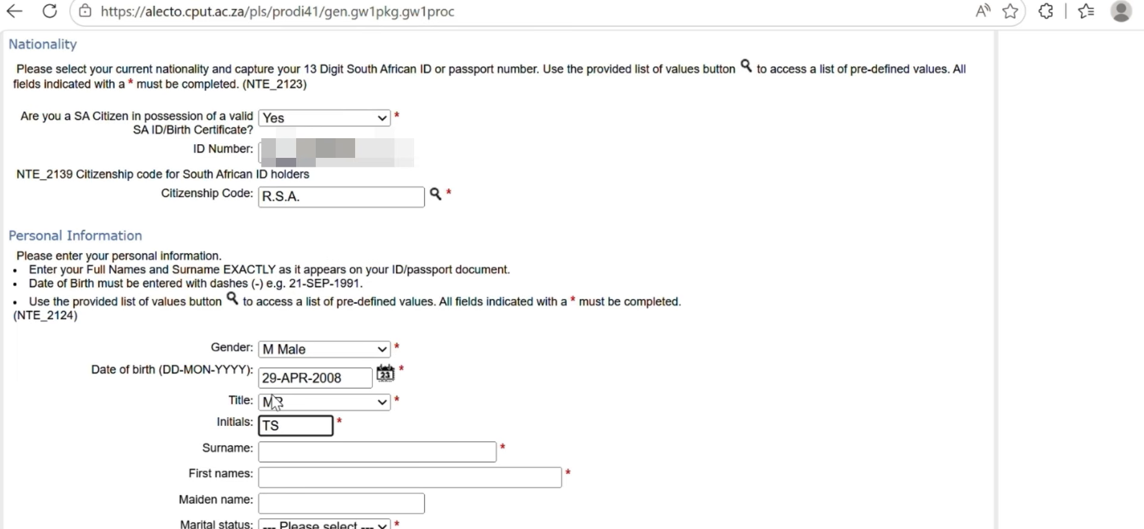
{"action": "left_click", "coordinate": [283, 453]}
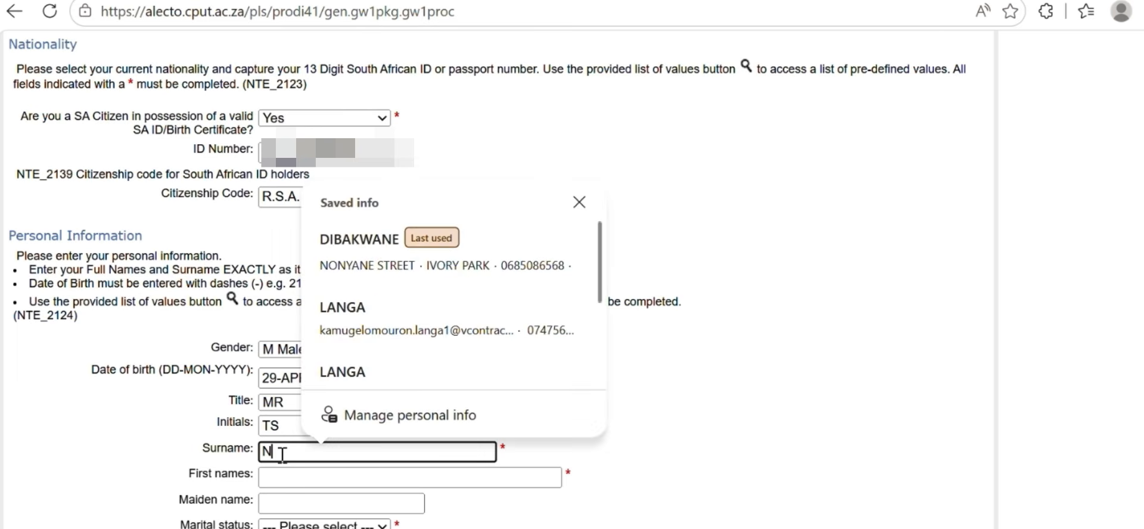
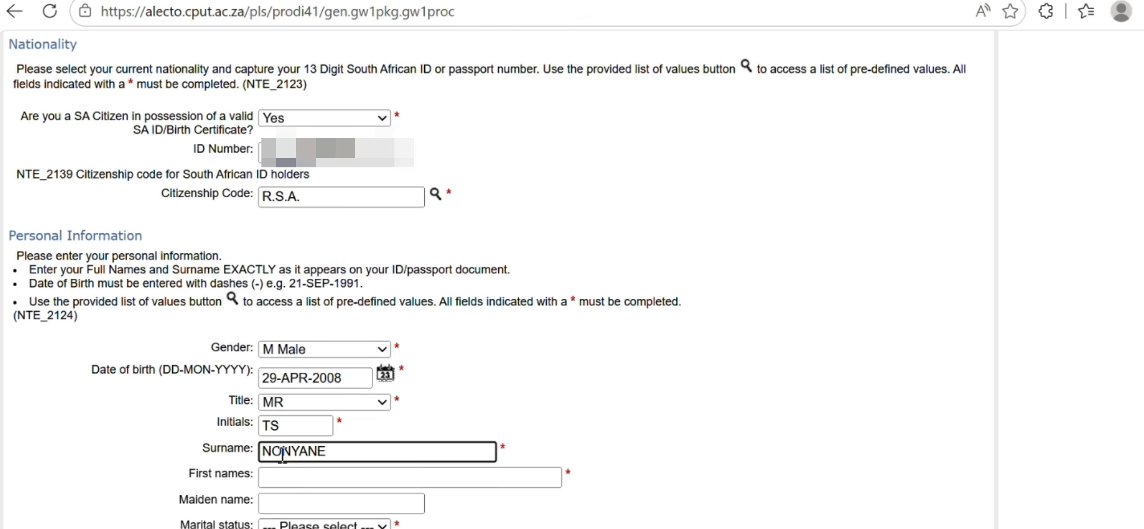
{"action": "left_click", "coordinate": [301, 477]}
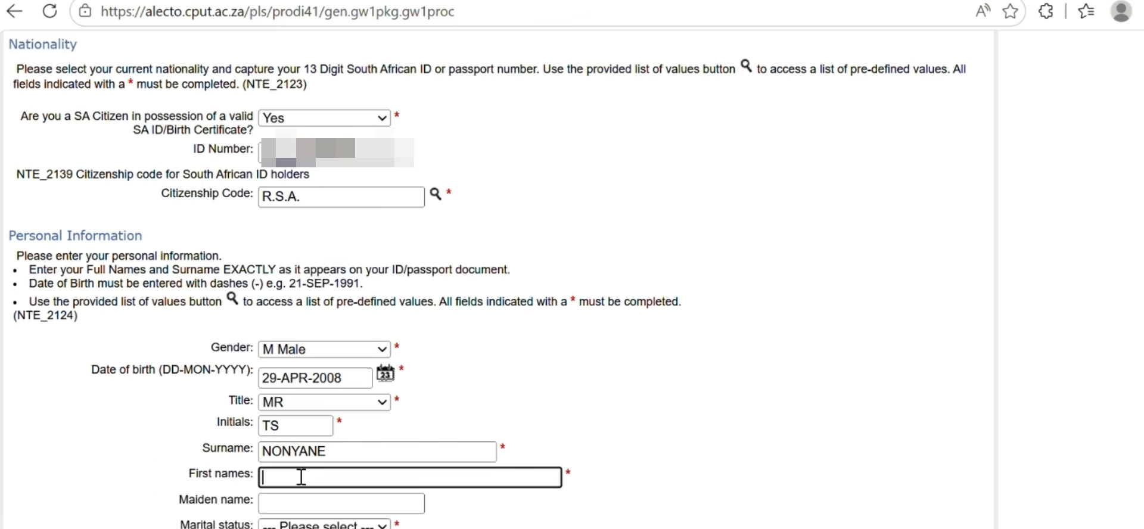
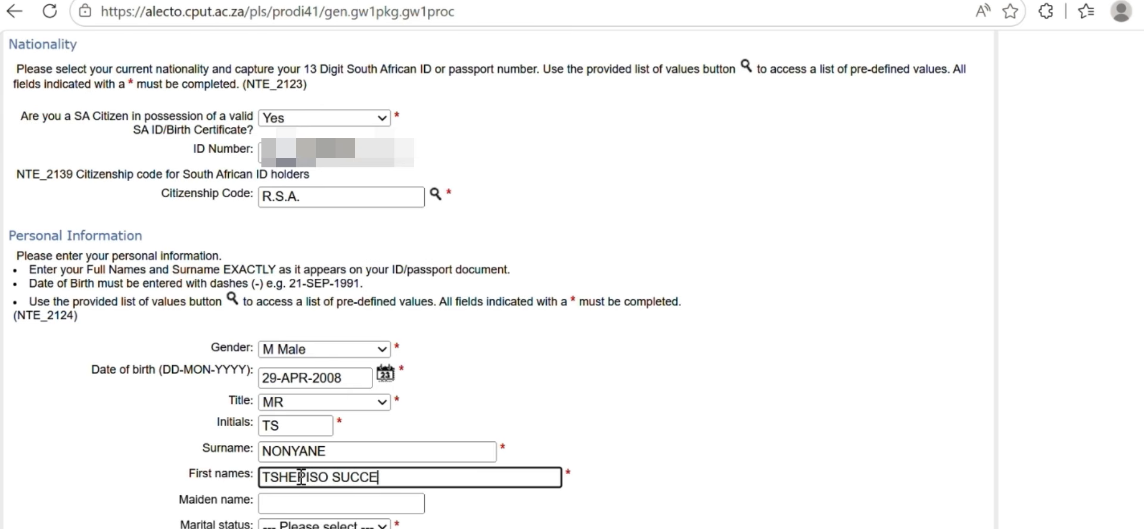
Set marital status Single, home language Sesotho sa Leboa (North Sotho), and ethnic group African
{"action": "left_click", "coordinate": [314, 525]}
{"action": "left_click", "coordinate": [296, 435]}
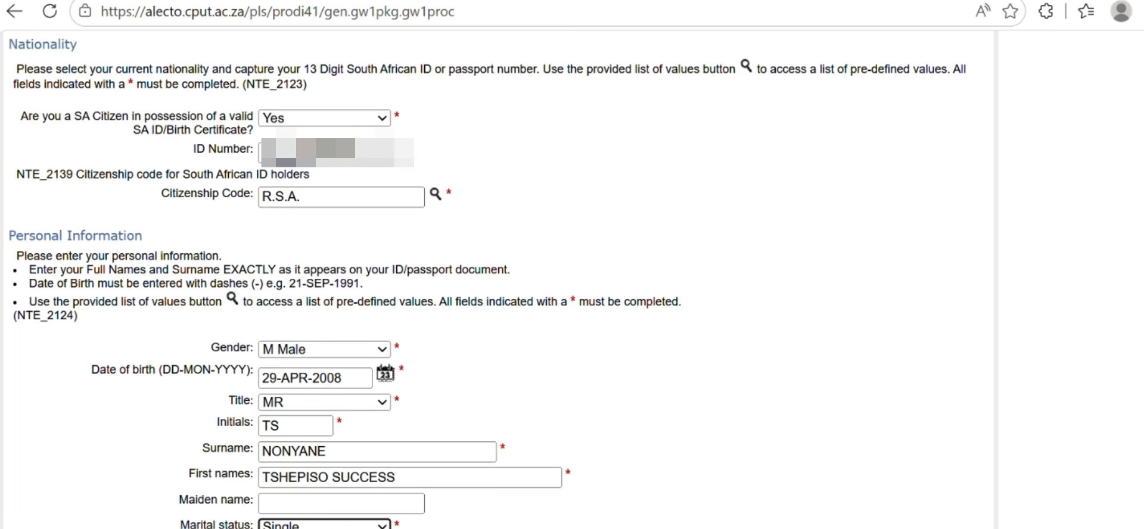
{"action": "left_click", "coordinate": [325, 528]}
{"action": "left_click", "coordinate": [412, 407]}
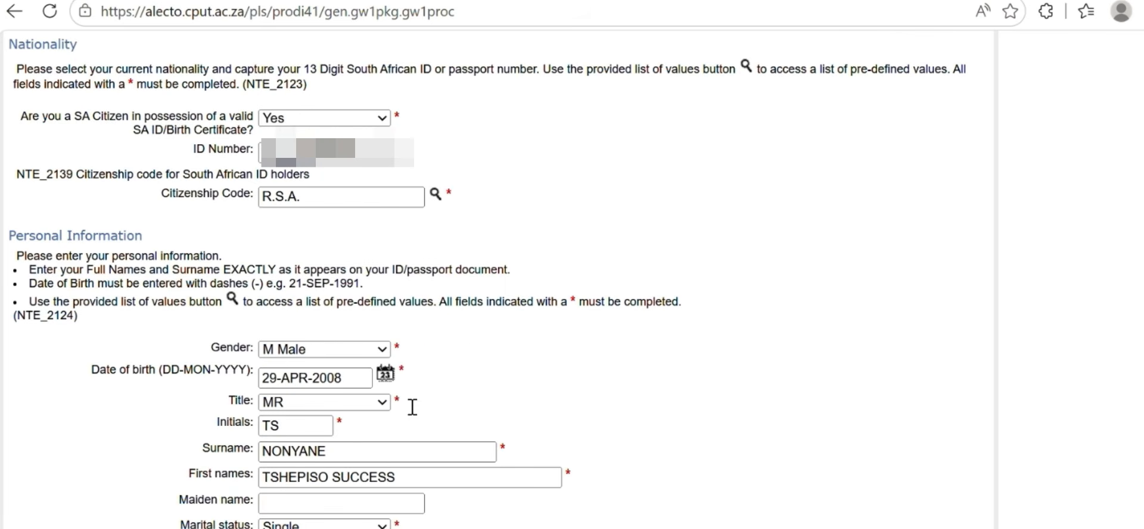
{"action": "left_click", "coordinate": [325, 528]}
{"action": "left_click", "coordinate": [327, 456]}
Answer No to employed and choose FROM THE INTERNET (WEBSITE) as the referral source
{"action": "scroll", "coordinate": [492, 441], "scroll_direction": "down", "scroll_amount": 4}
{"action": "scroll", "coordinate": [492, 441], "scroll_direction": "down", "scroll_amount": 6}
{"action": "scroll", "coordinate": [345, 186], "scroll_direction": "up", "scroll_amount": 2}
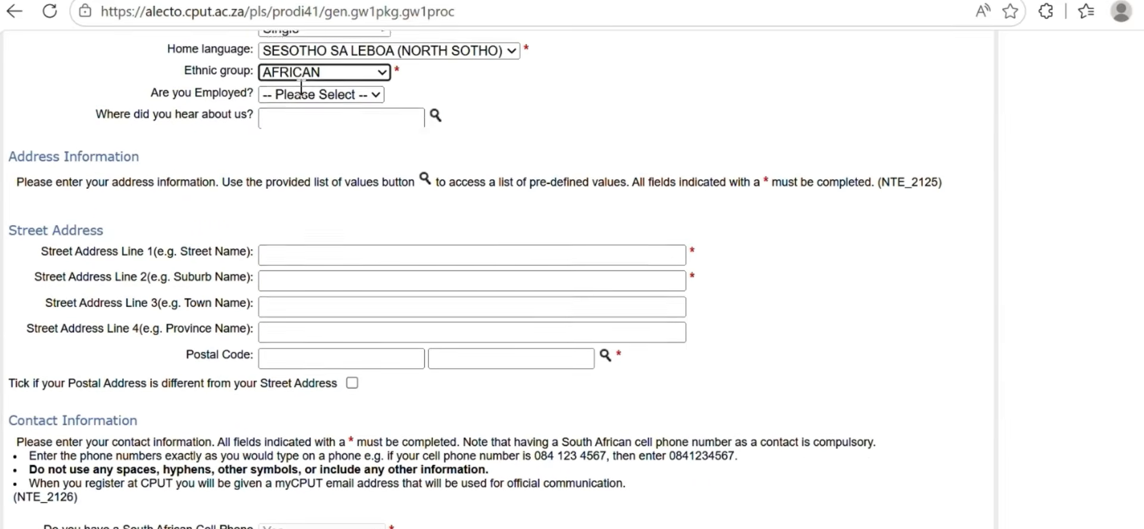
{"action": "left_click", "coordinate": [305, 105]}
{"action": "left_click", "coordinate": [325, 148]}
{"action": "left_click", "coordinate": [435, 122]}
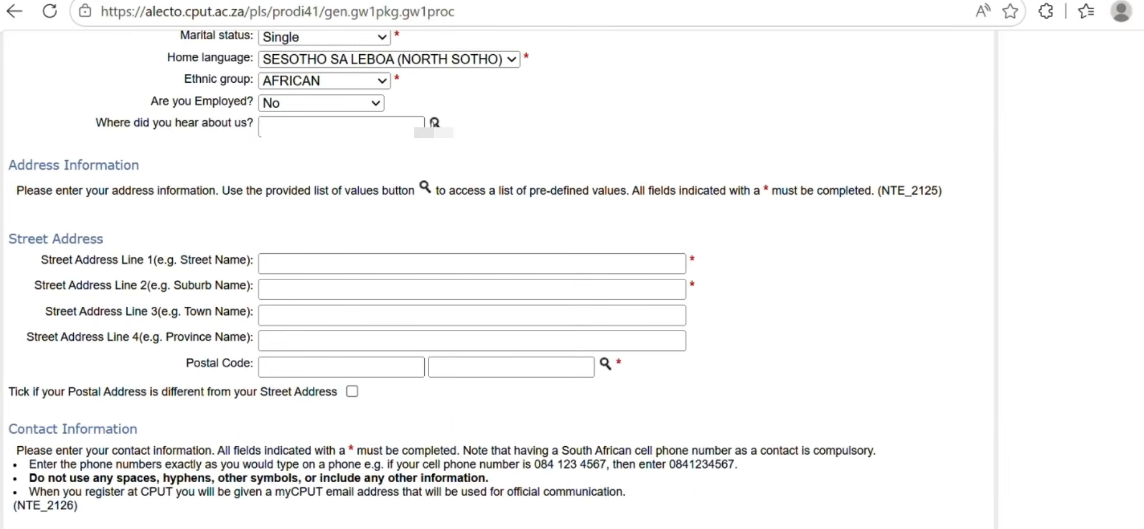
{"action": "left_click", "coordinate": [140, 299]}
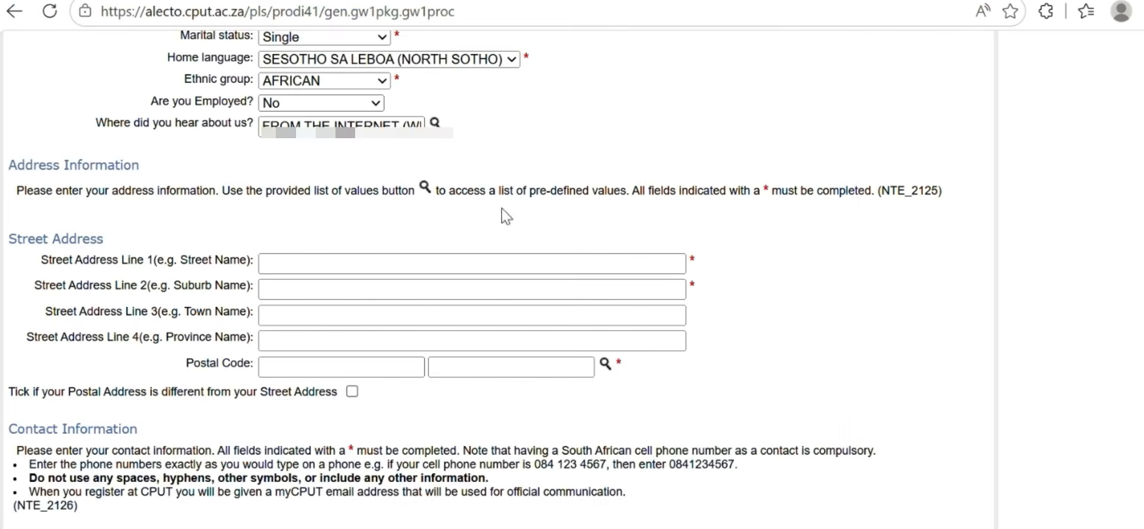
{"action": "scroll", "coordinate": [316, 267], "scroll_direction": "down", "scroll_amount": 2}
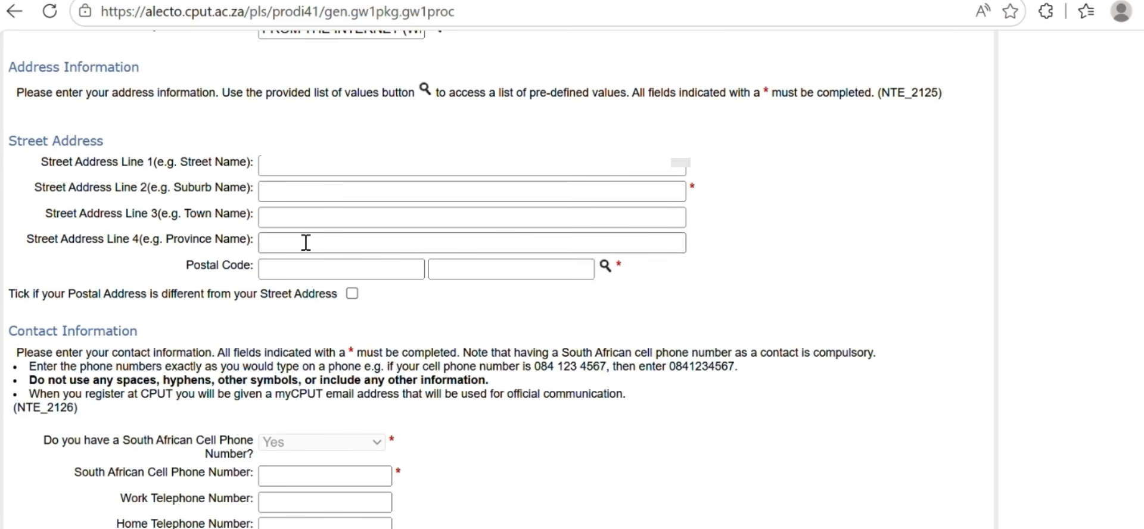
{"action": "scroll", "coordinate": [303, 243], "scroll_direction": "down", "scroll_amount": 2}
Fill the street address and town from browser autofill and replace the cell phone number
{"action": "left_click", "coordinate": [289, 66]}
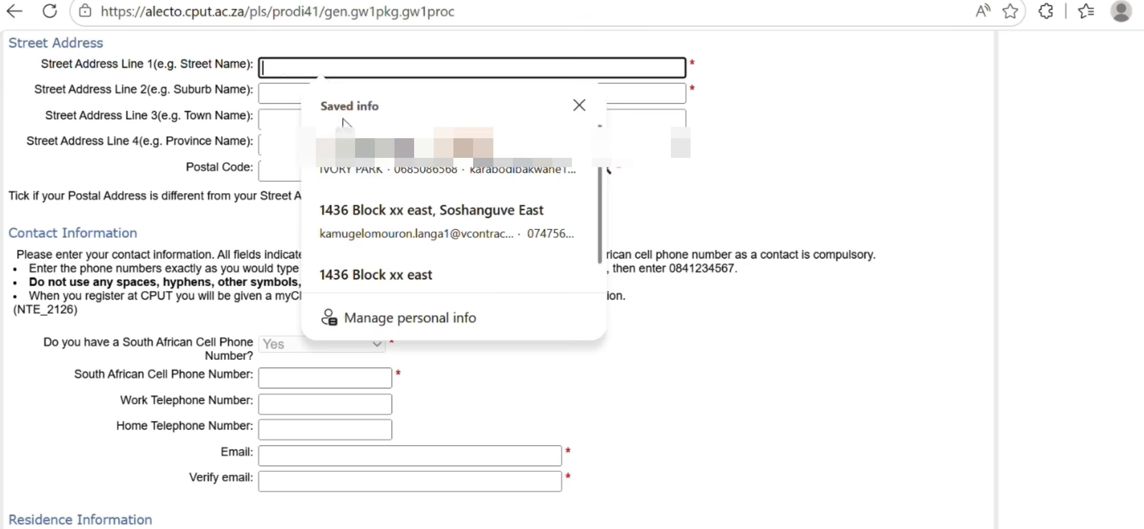
{"action": "left_click", "coordinate": [340, 143]}
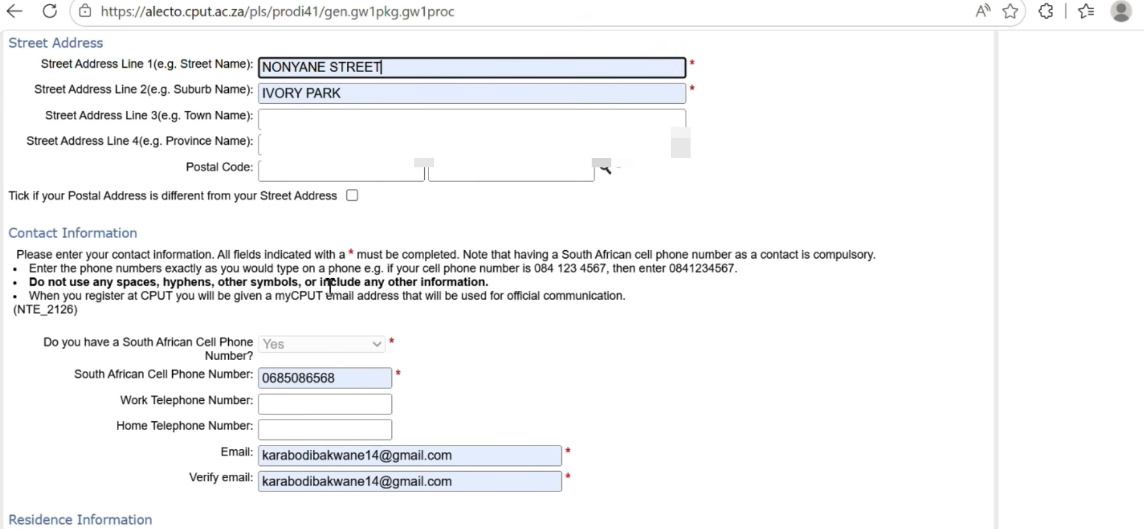
{"action": "left_click", "coordinate": [358, 377]}
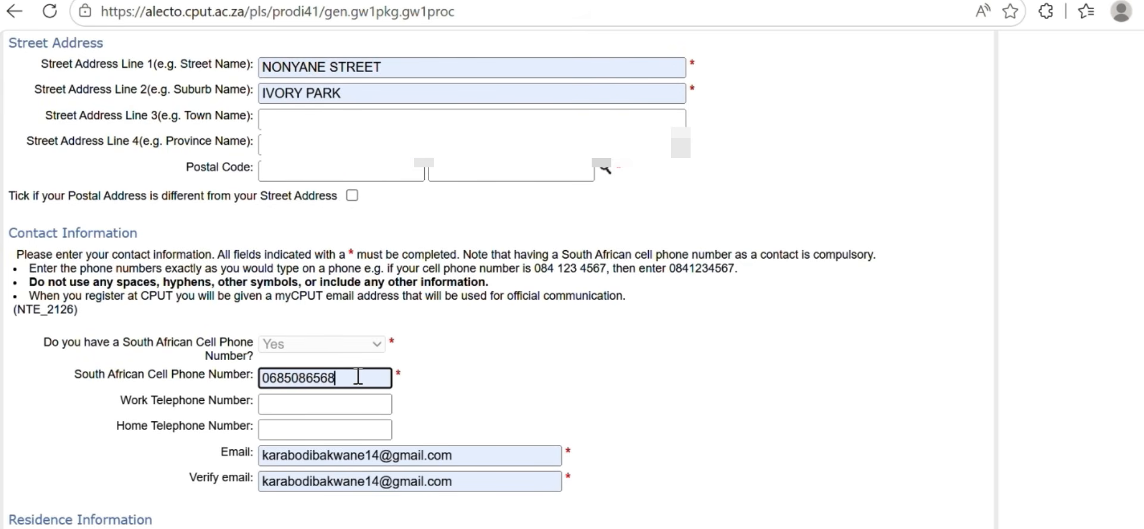
{"action": "left_click", "coordinate": [341, 121]}
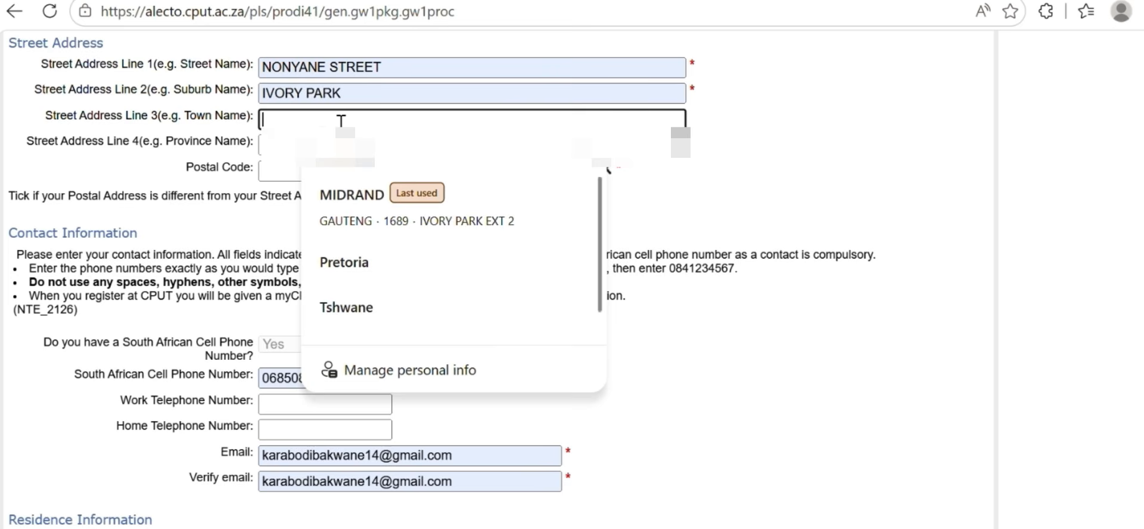
{"action": "left_click", "coordinate": [348, 206]}
{"action": "left_click", "coordinate": [342, 380]}
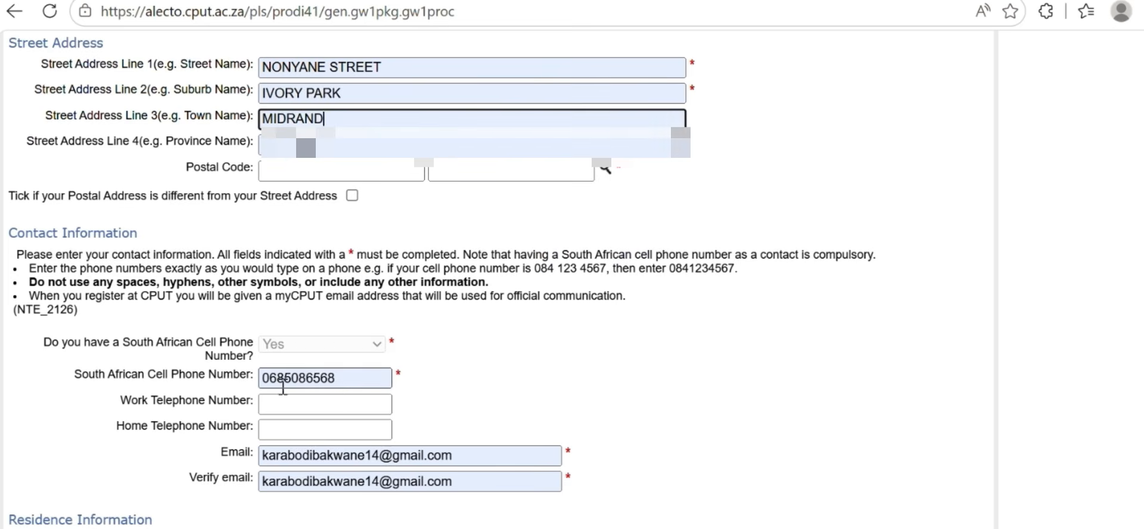
{"action": "key", "text": "BackSpace"}
{"action": "key", "text": "BackSpace"}
{"action": "key", "text": "BackSpace"}
{"action": "key", "text": "BackSpace"}
{"action": "key", "text": "BackSpace"}
{"action": "key", "text": "BackSpace"}
{"action": "key", "text": "BackSpace"}
{"action": "key", "text": "BackSpace"}
{"action": "key", "text": "BackSpace"}
{"action": "key", "text": "BackSpace"}
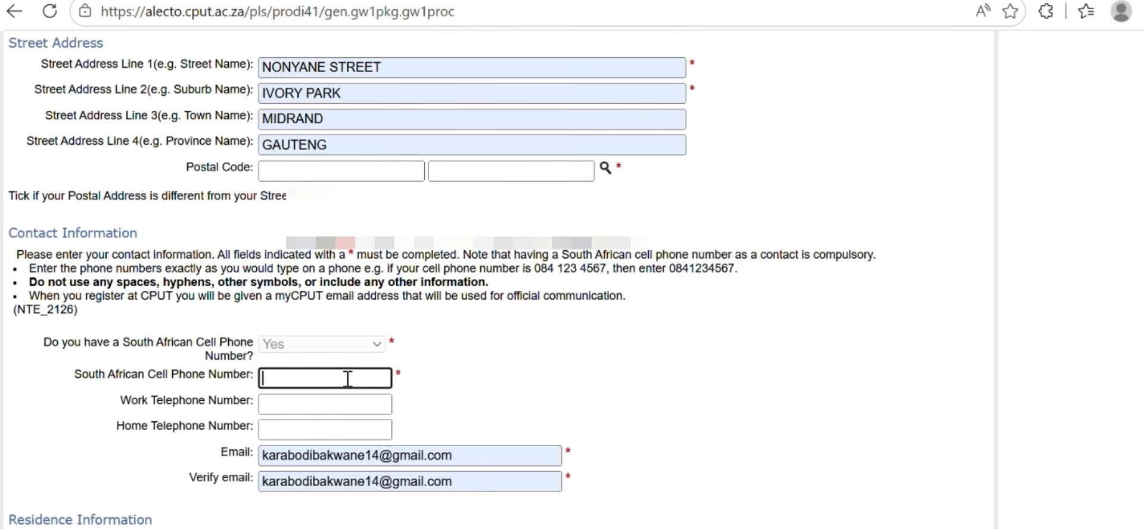
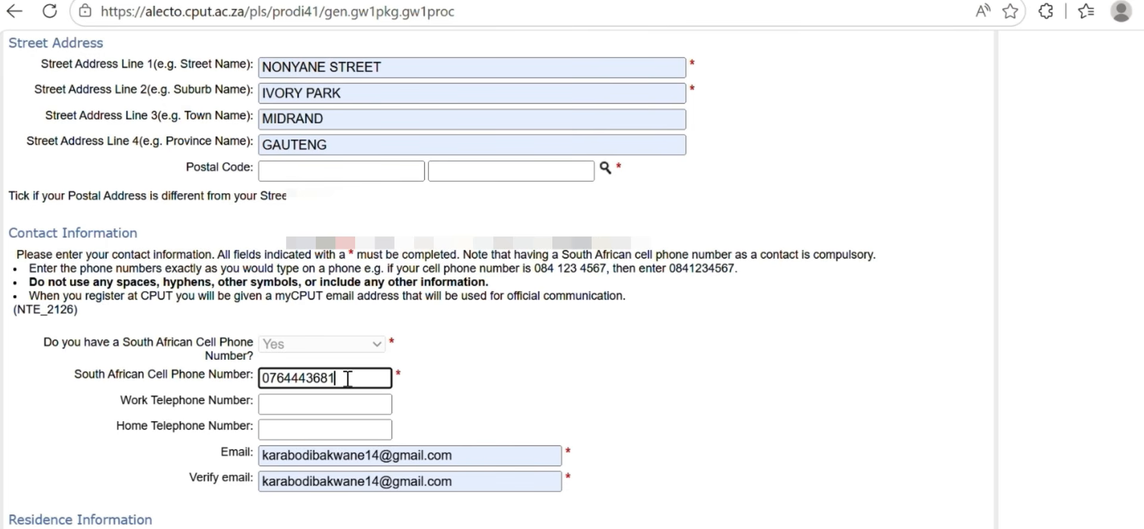
Pick the suburb's postal code from the lookup list and clear the autofilled email
{"action": "left_click", "coordinate": [604, 168]}
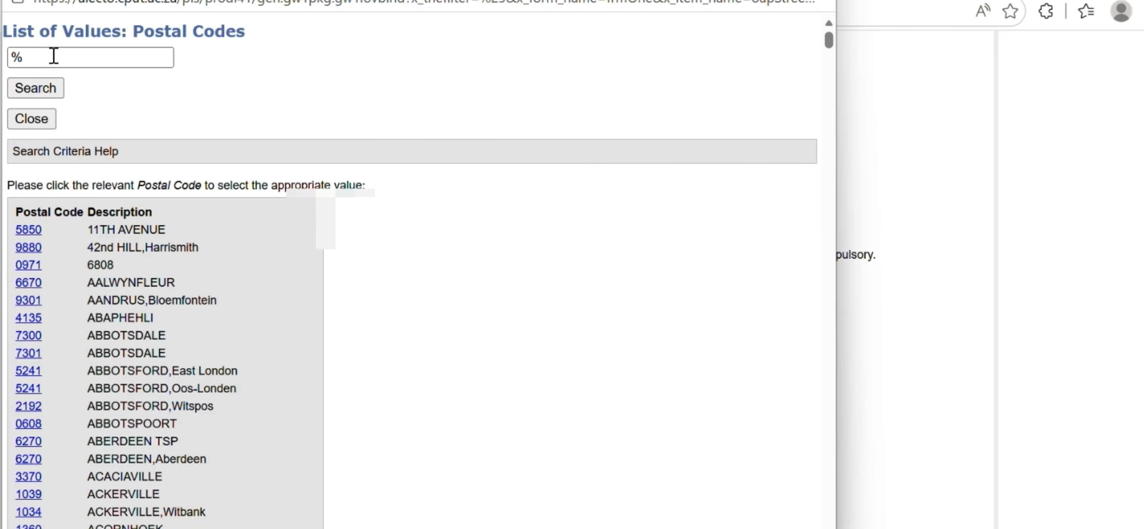
{"action": "left_click", "coordinate": [54, 56]}
{"action": "left_click", "coordinate": [65, 126]}
{"action": "left_click", "coordinate": [51, 90]}
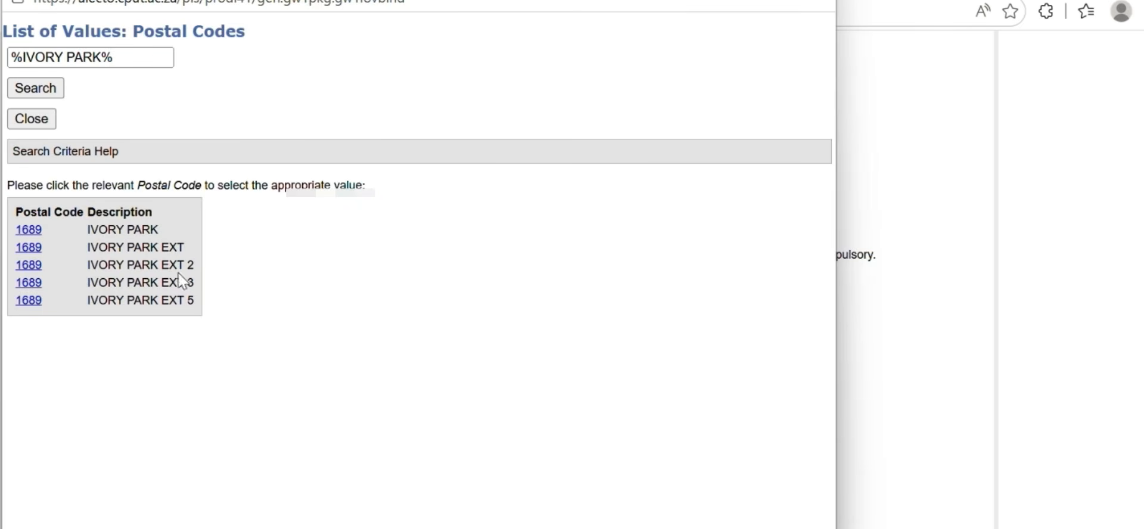
{"action": "left_click", "coordinate": [30, 266]}
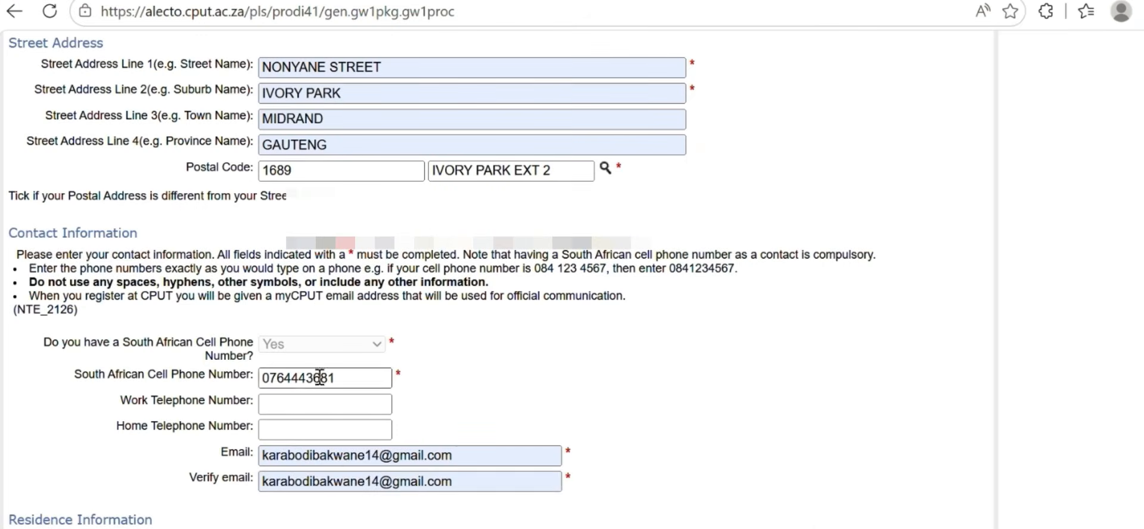
{"action": "left_click", "coordinate": [470, 457]}
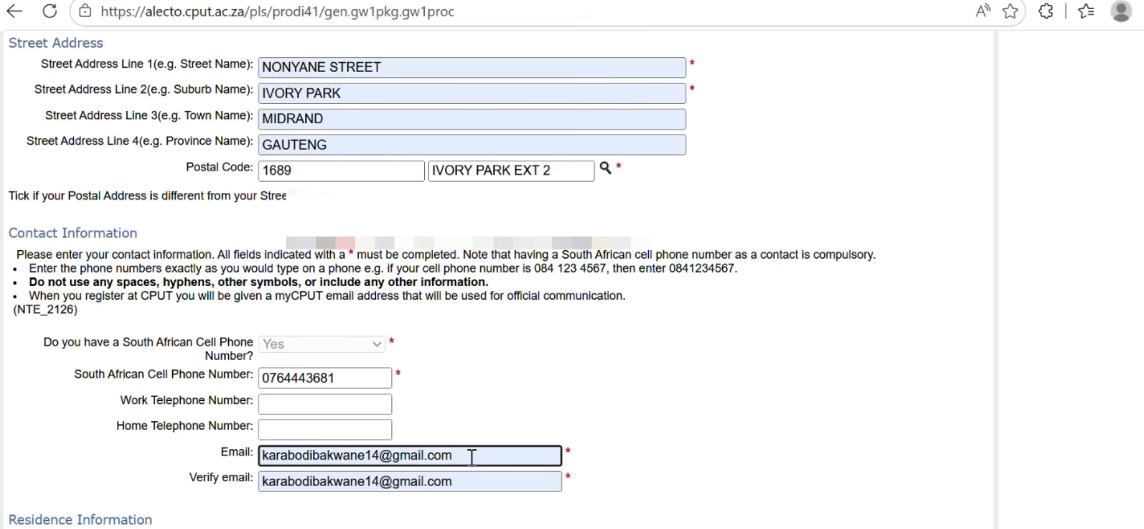
{"action": "key", "text": "BackSpace"}
{"action": "key", "text": "BackSpace"}
{"action": "key", "text": "BackSpace"}
{"action": "key", "text": "BackSpace"}
{"action": "key", "text": "BackSpace"}
{"action": "key", "text": "BackSpace"}
{"action": "key", "text": "BackSpace"}
{"action": "key", "text": "BackSpace"}
{"action": "key", "text": "BackSpace"}
{"action": "key", "text": "BackSpace"}
{"action": "key", "text": "BackSpace"}
{"action": "key", "text": "BackSpace"}
{"action": "key", "text": "BackSpace"}
{"action": "key", "text": "BackSpace"}
{"action": "key", "text": "BackSpace"}
{"action": "key", "text": "BackSpace"}
{"action": "key", "text": "BackSpace"}
{"action": "key", "text": "BackSpace"}
{"action": "key", "text": "BackSpace"}
{"action": "key", "text": "BackSpace"}
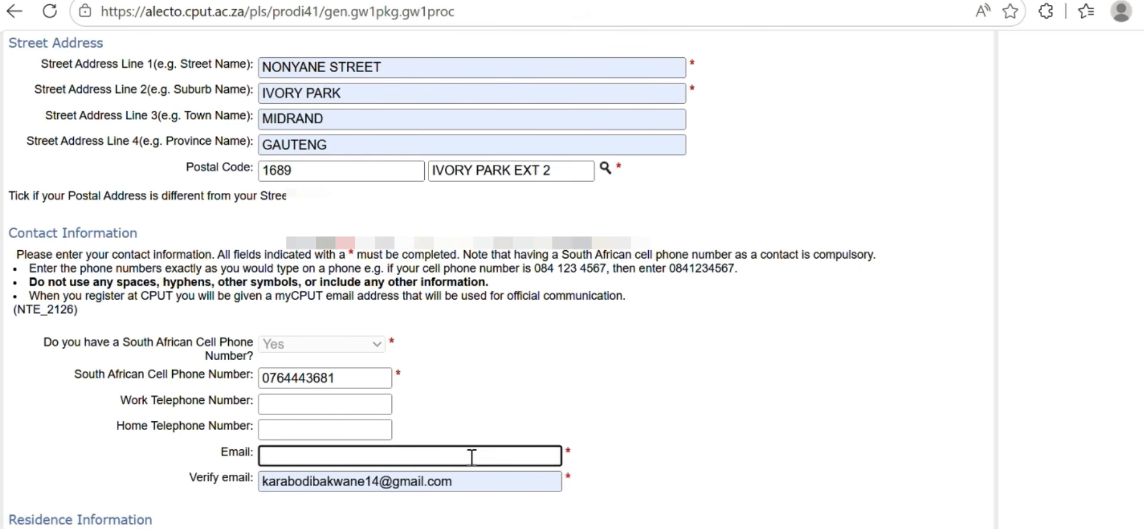
Retype the applicant's e-mail address and repeat it in the Verify email field
{"action": "left_click", "coordinate": [534, 481]}
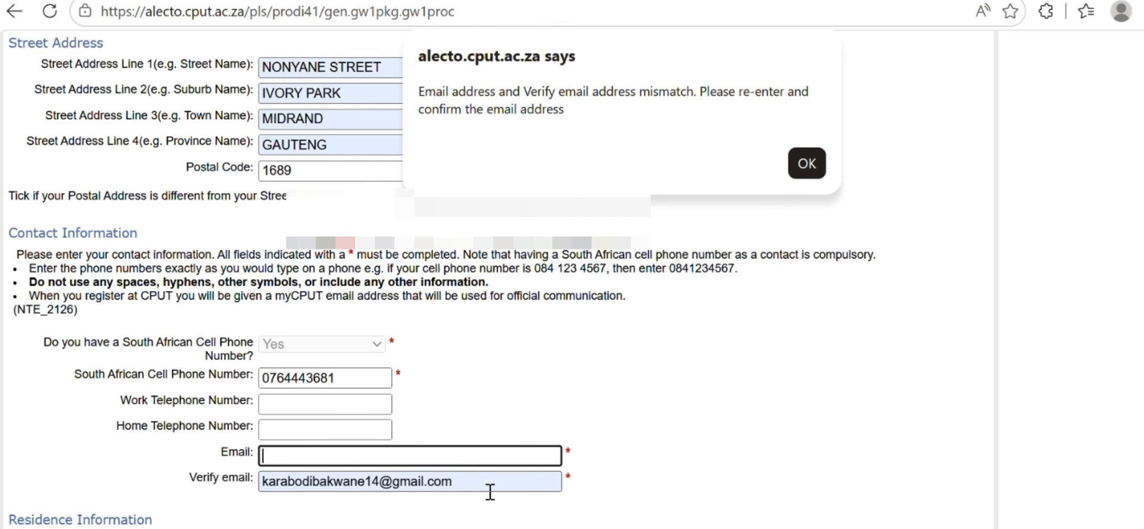
{"action": "left_click", "coordinate": [807, 163]}
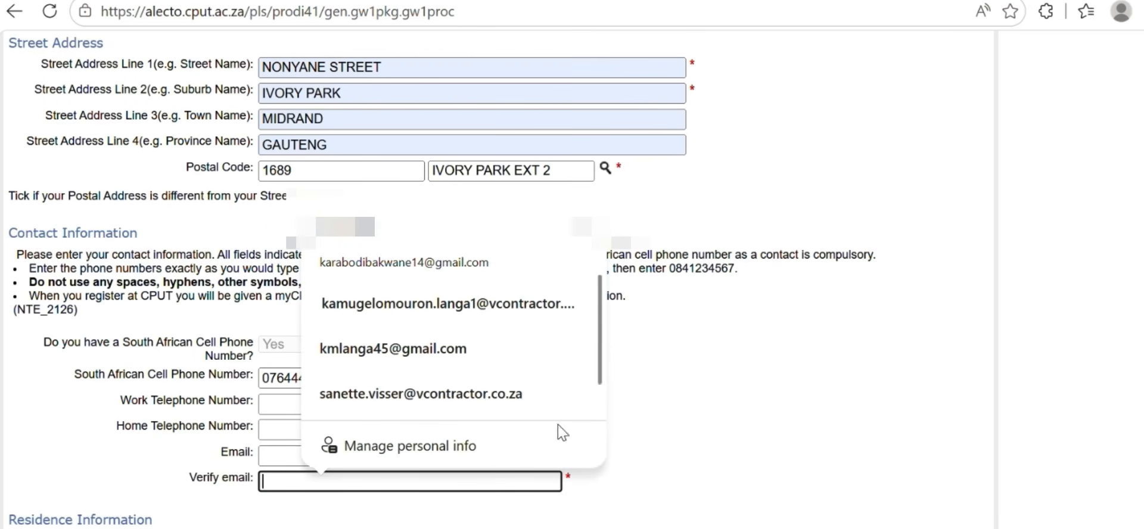
{"action": "left_click", "coordinate": [266, 455]}
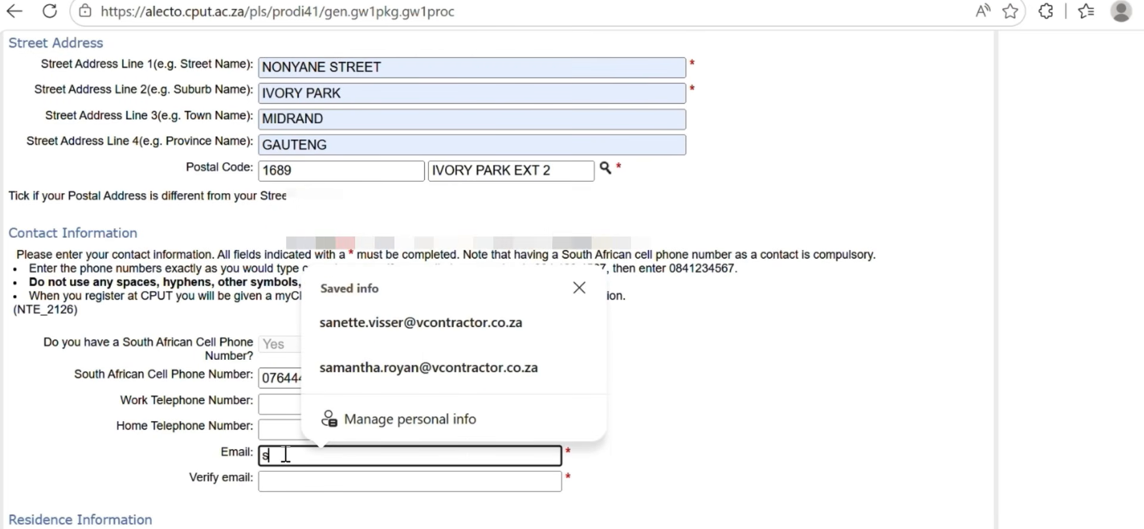
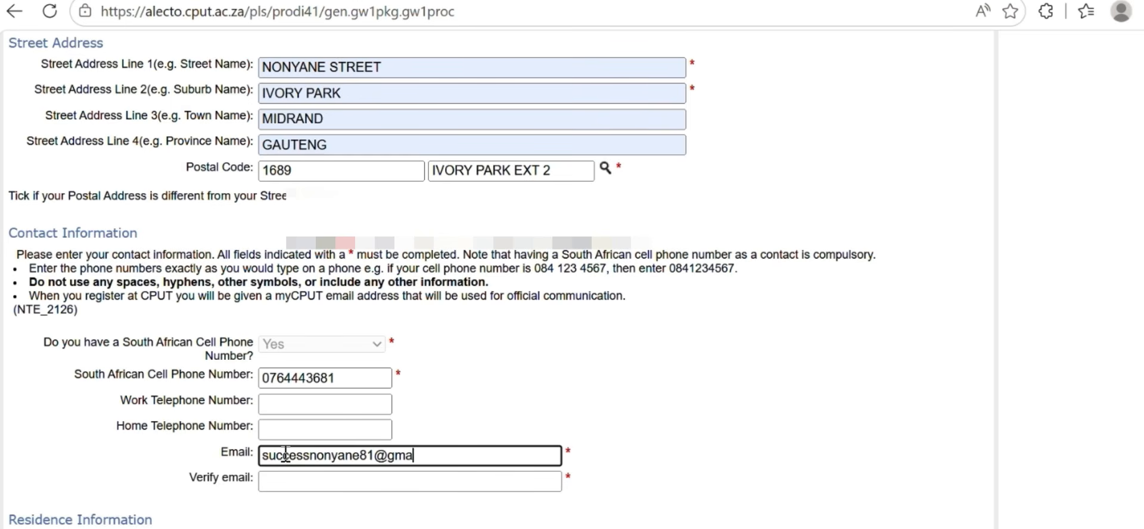
{"action": "left_click", "coordinate": [284, 480]}
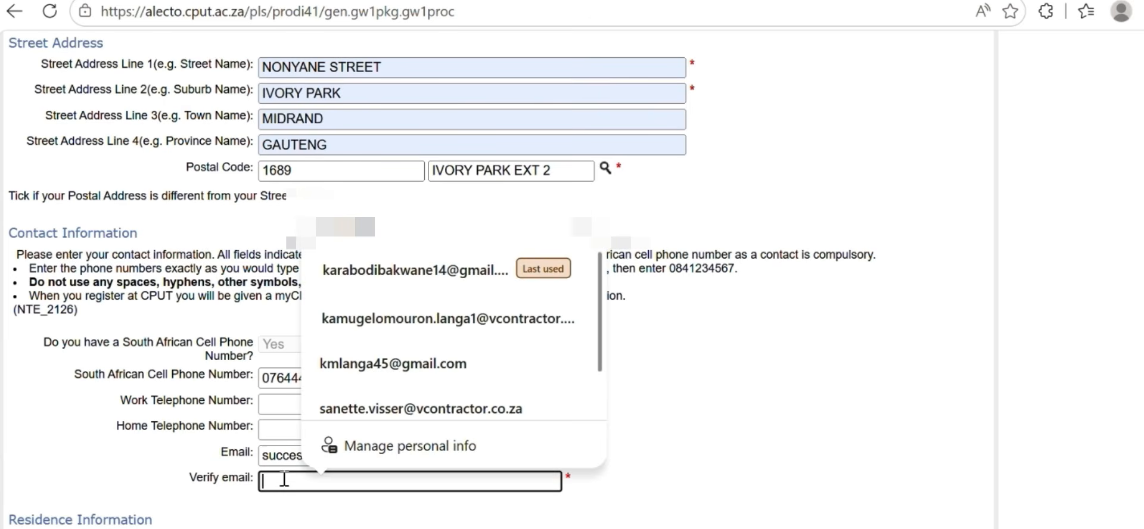
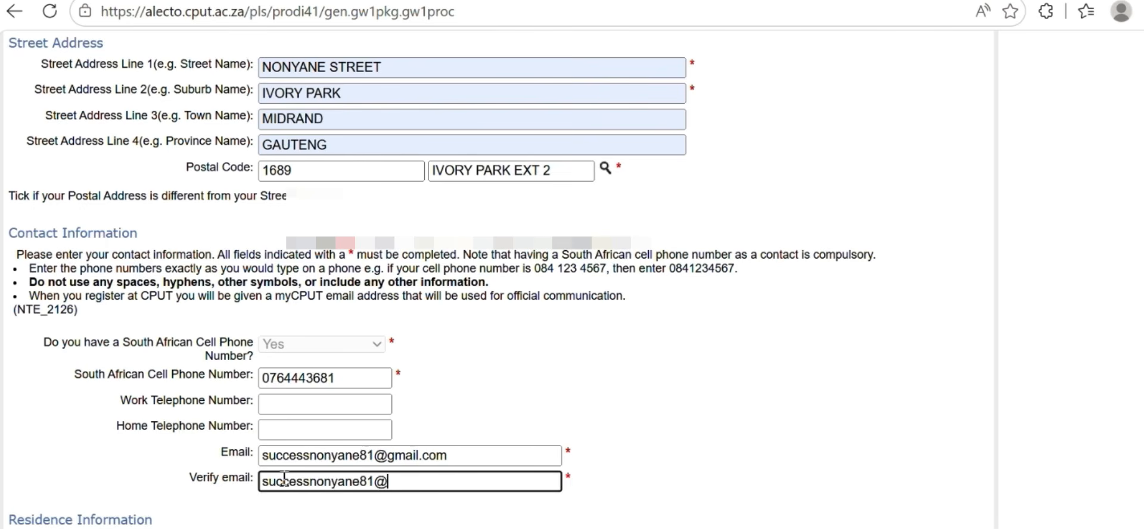
{"action": "scroll", "coordinate": [632, 322], "scroll_direction": "down", "scroll_amount": 4}
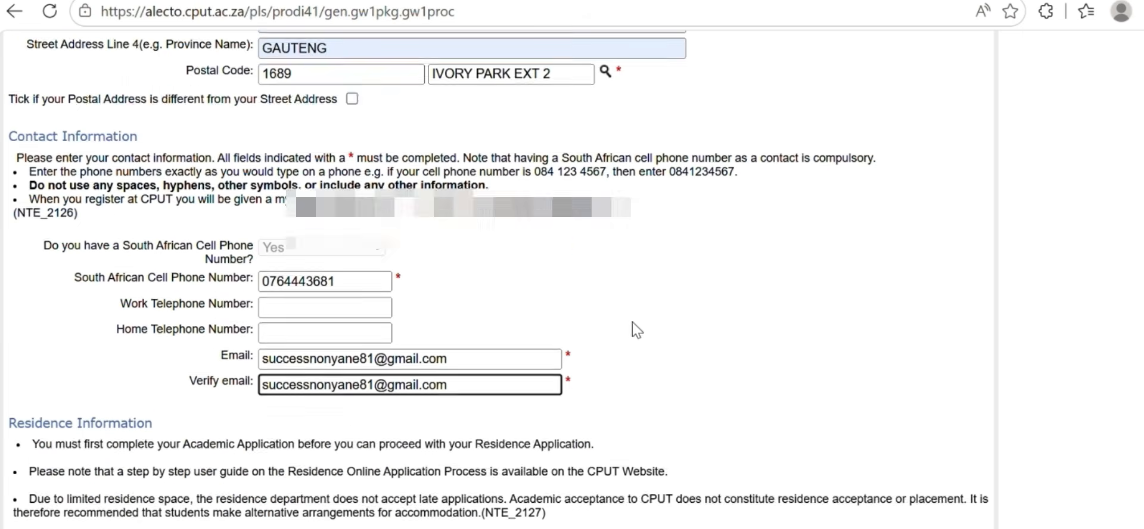
Continue to Next of Kin Details, decline Edge's address prompt, and enter the next of kin's name
{"action": "key", "text": "Return"}
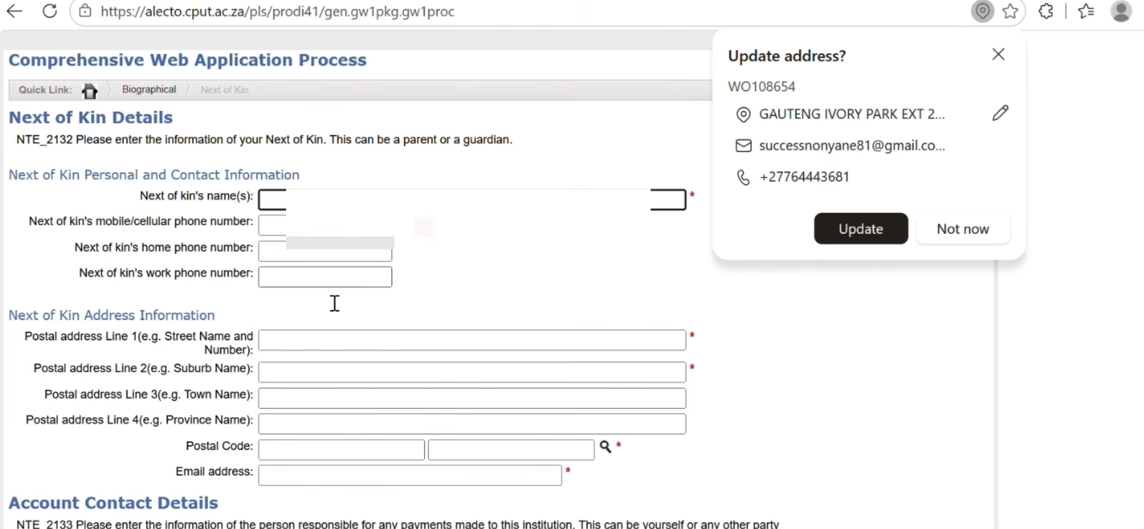
{"action": "left_click", "coordinate": [964, 233]}
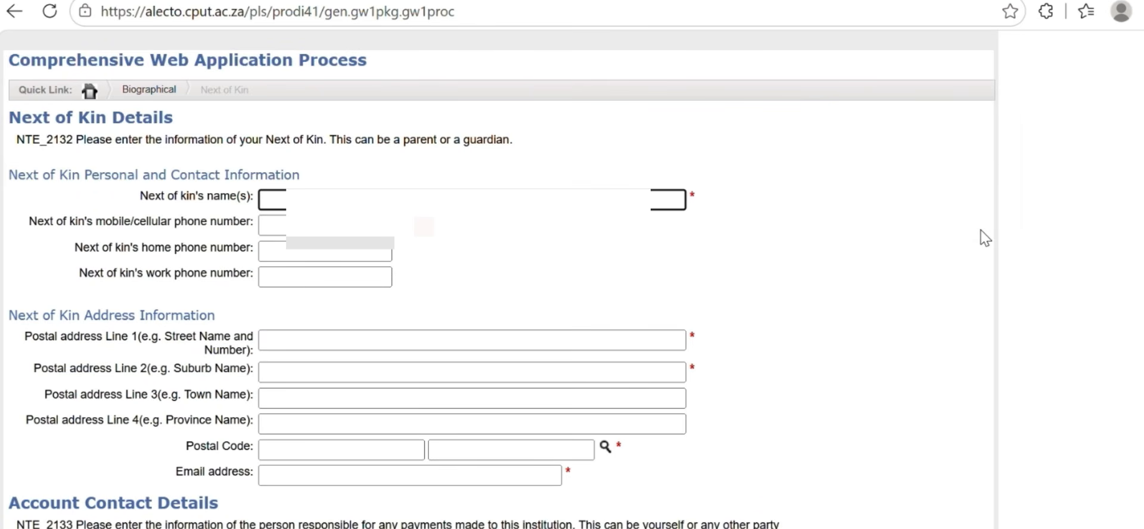
{"action": "type", "text": "Mph..."}
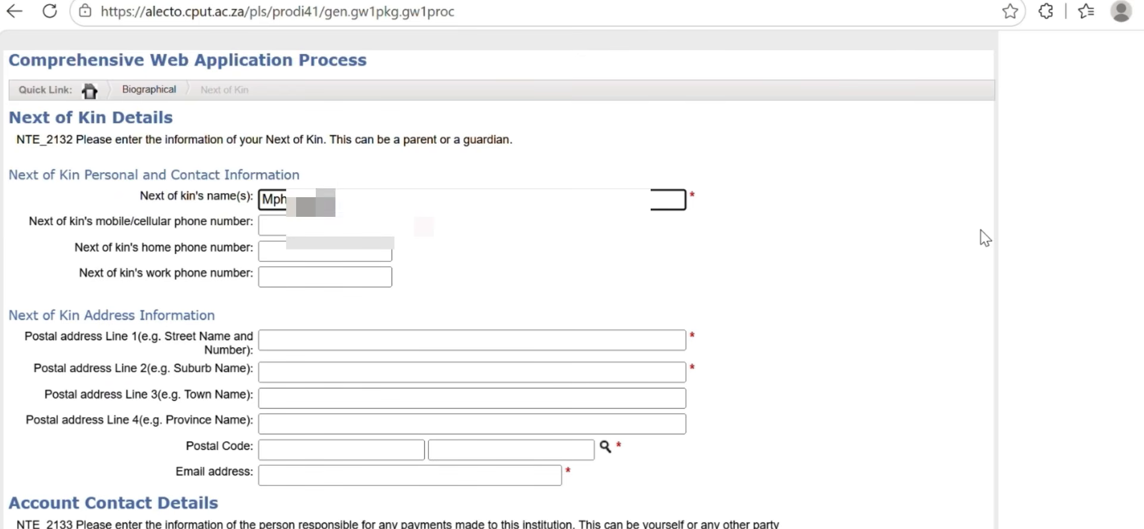
{"action": "type", "text": "..."}
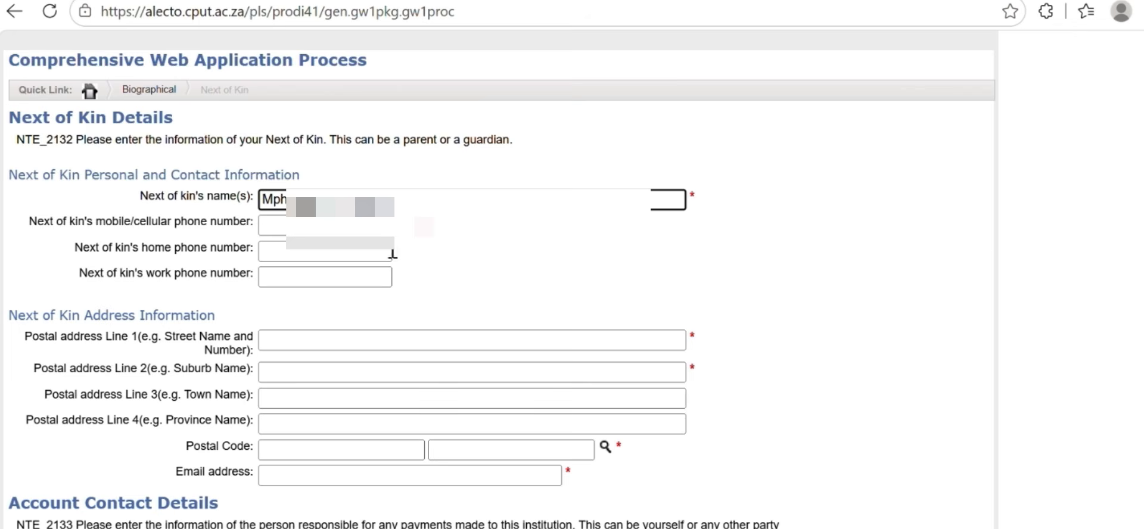
Enter the next of kin's home and mobile phone numbers
{"action": "left_click", "coordinate": [337, 225]}
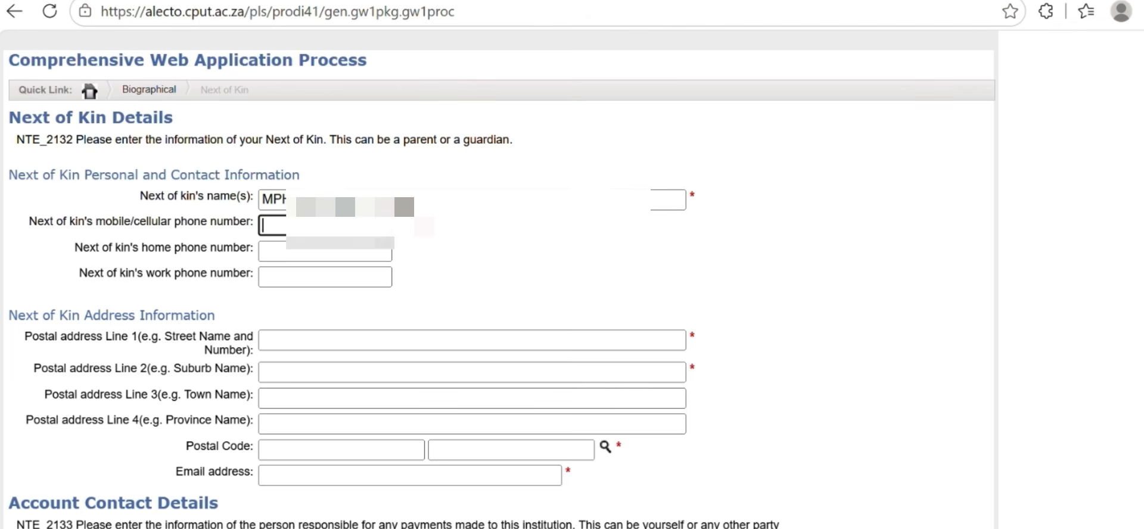
{"action": "left_click", "coordinate": [276, 249]}
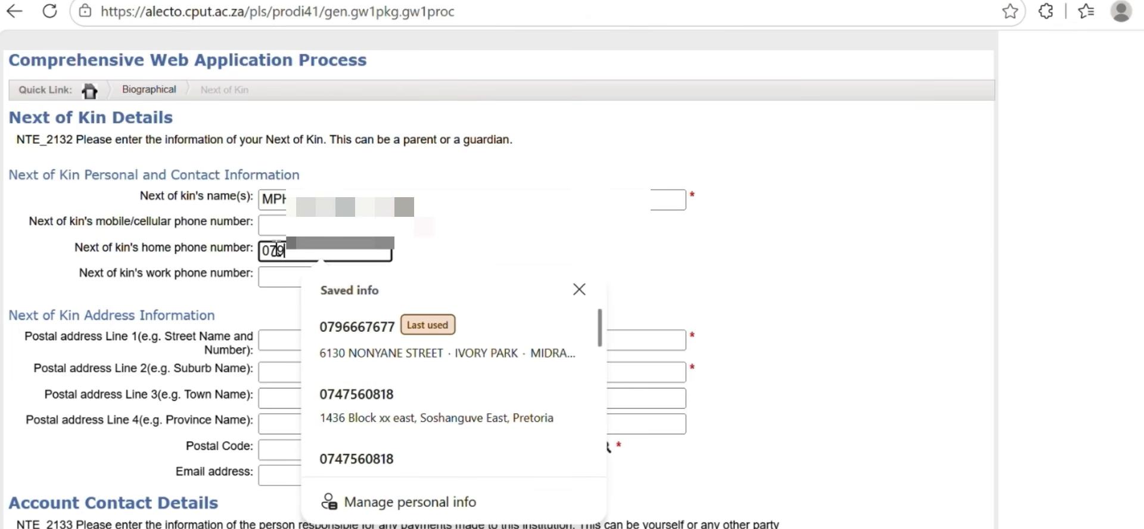
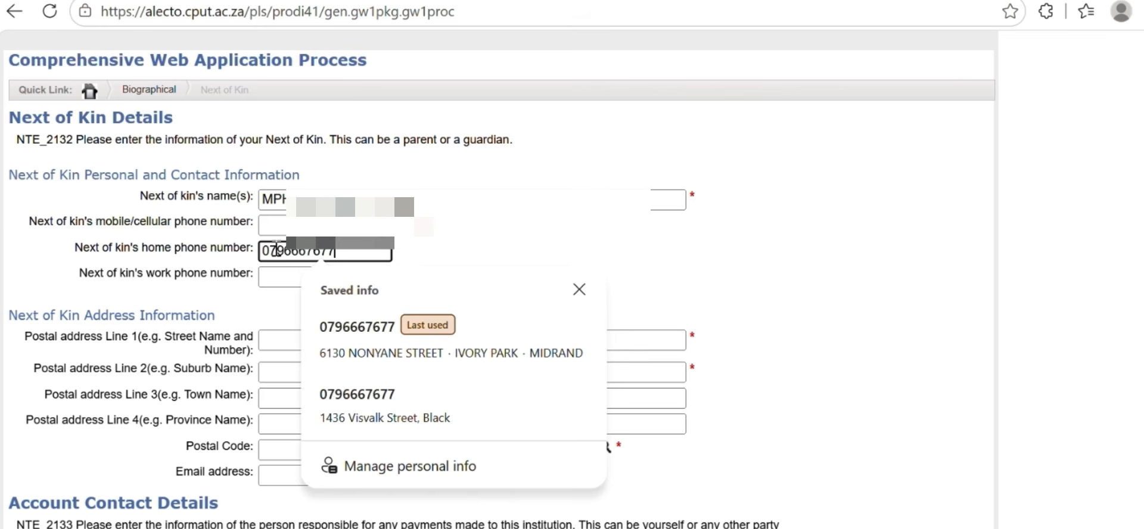
{"action": "left_click", "coordinate": [297, 225]}
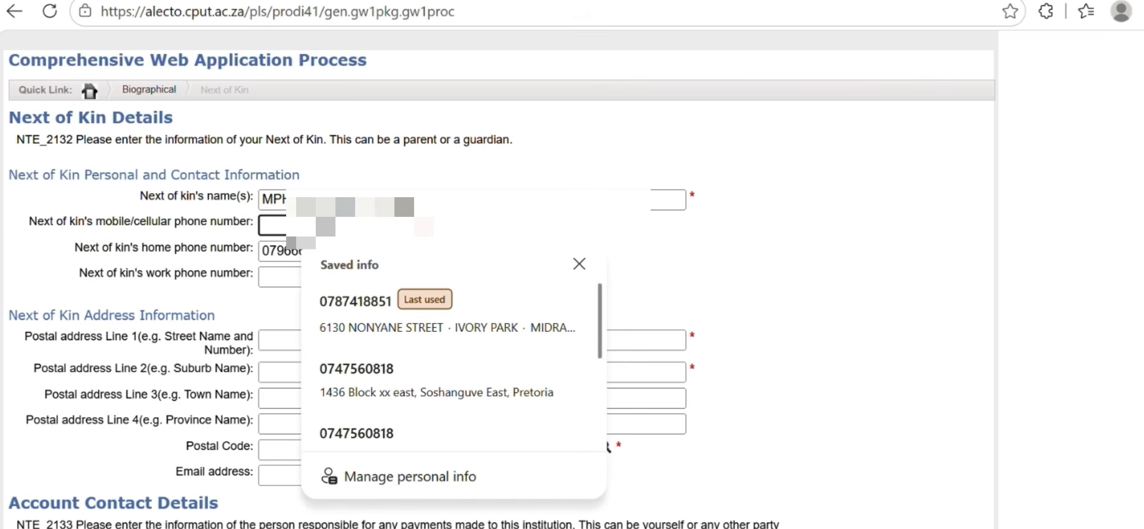
{"action": "type", "text": "076"}
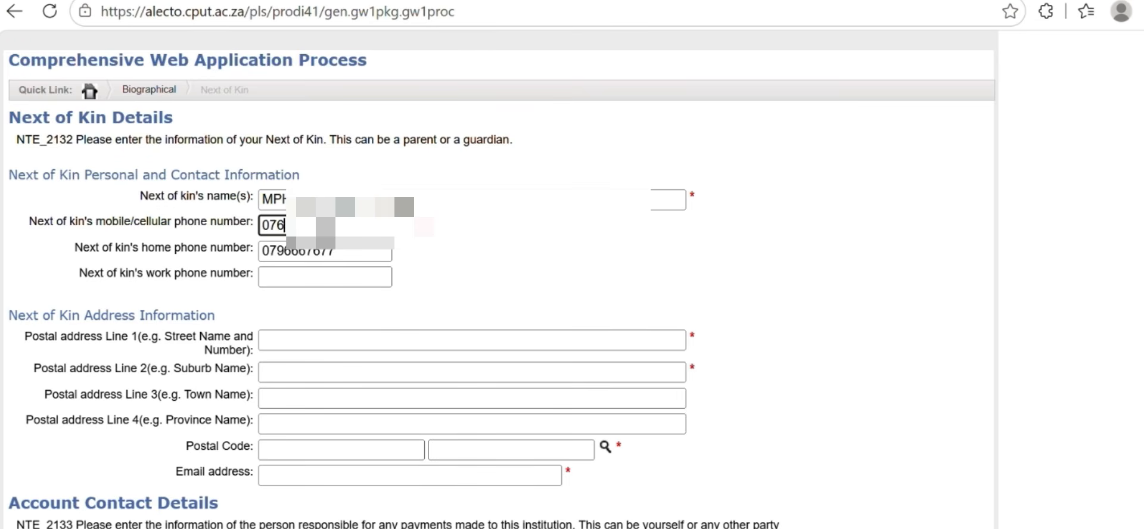
{"action": "key", "text": "BackSpace"}
{"action": "key", "text": "BackSpace"}
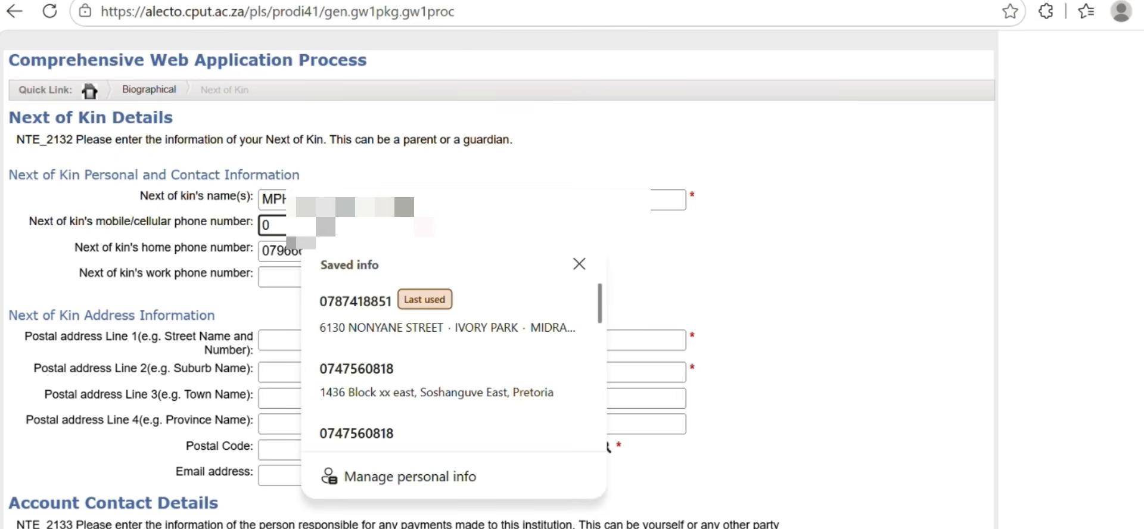
{"action": "type", "text": "63"}
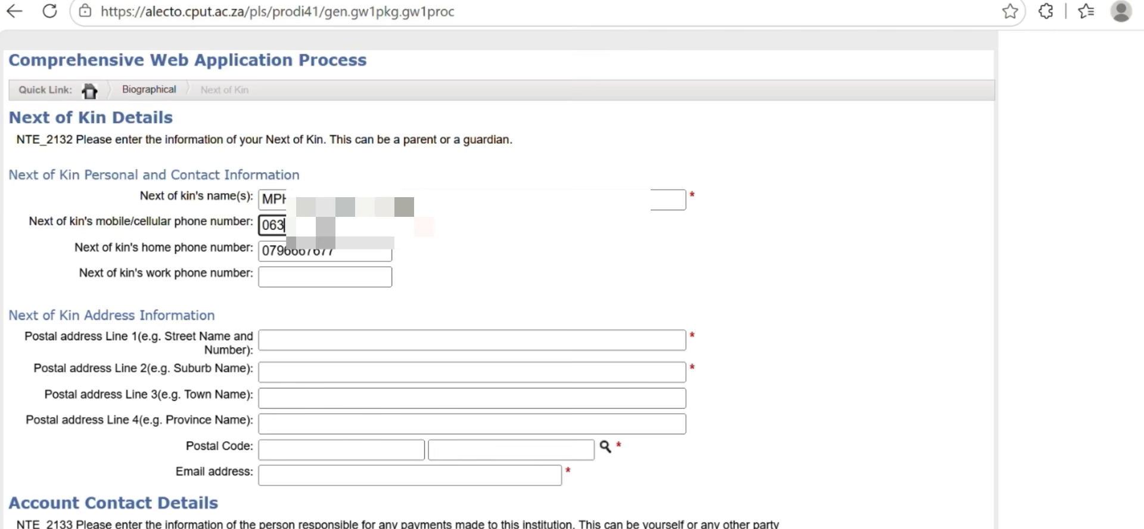
{"action": "type", "text": "2"}
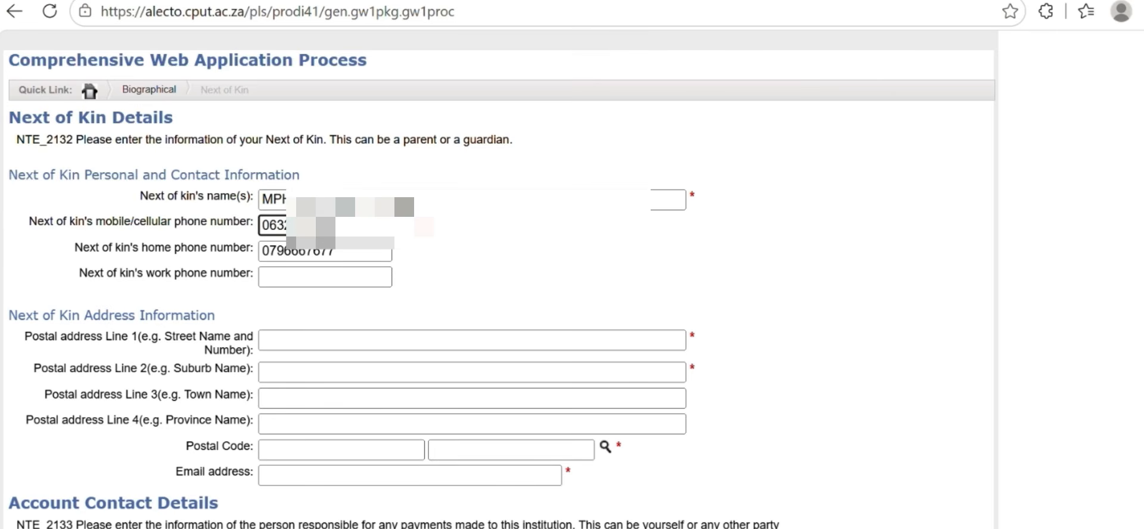
{"action": "type", "text": "6"}
{"action": "left_click", "coordinate": [321, 342]}
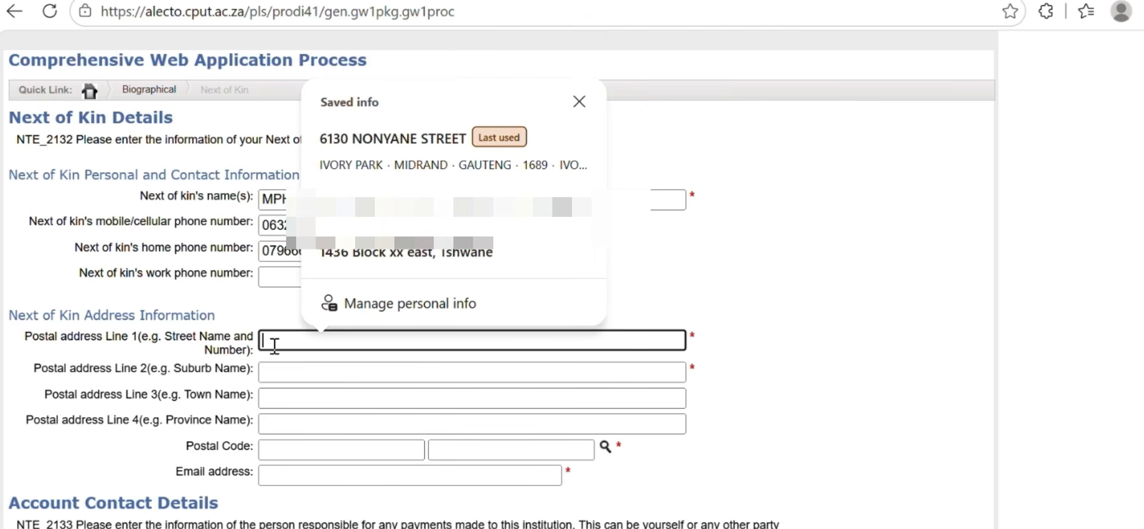
Enter the street number, suburb and start of the town in the next of kin's postal address
{"action": "type", "text": "8"}
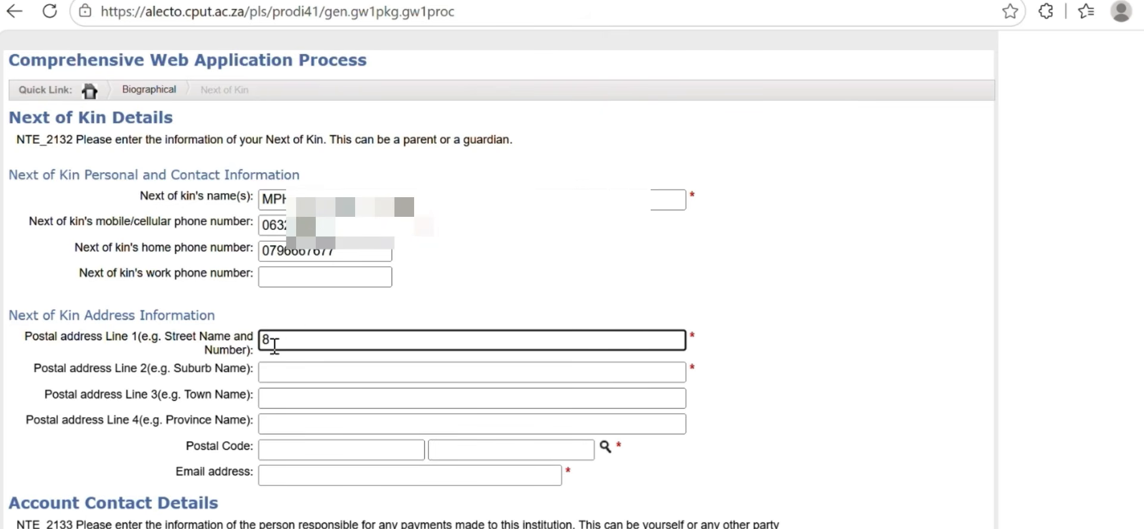
{"action": "key", "text": "BackSpace"}
{"action": "left_click", "coordinate": [272, 376]}
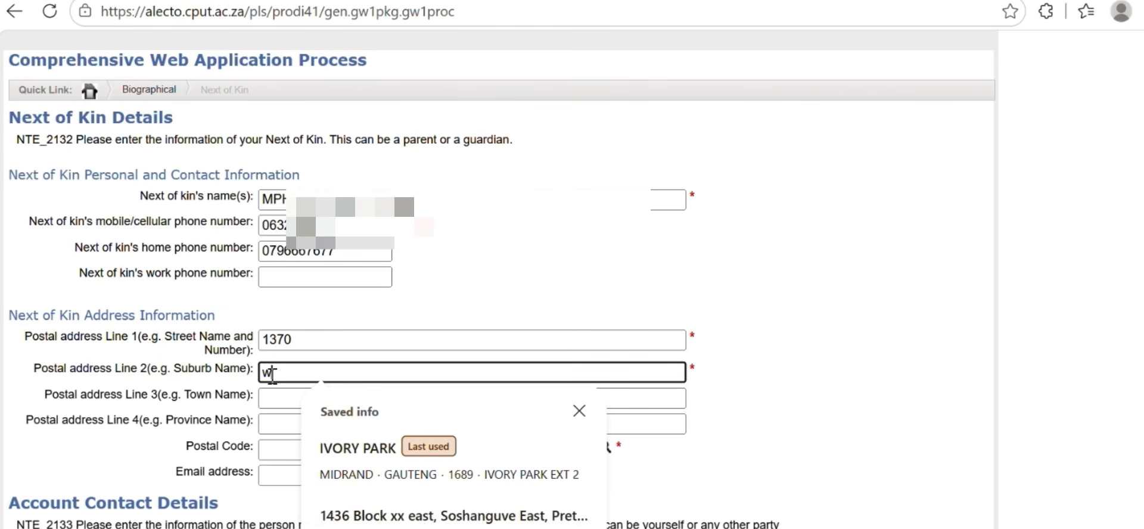
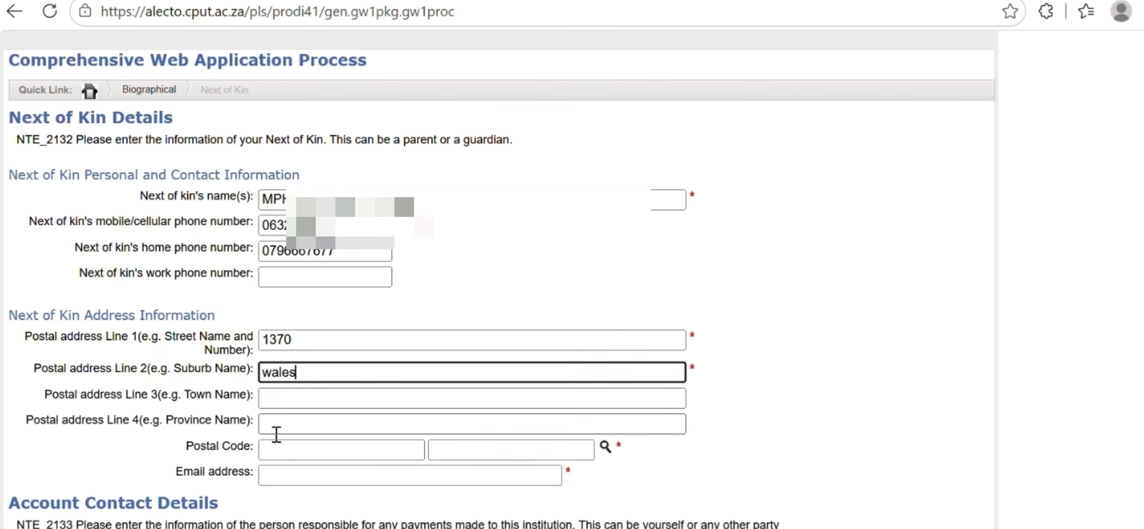
{"action": "left_click", "coordinate": [278, 395]}
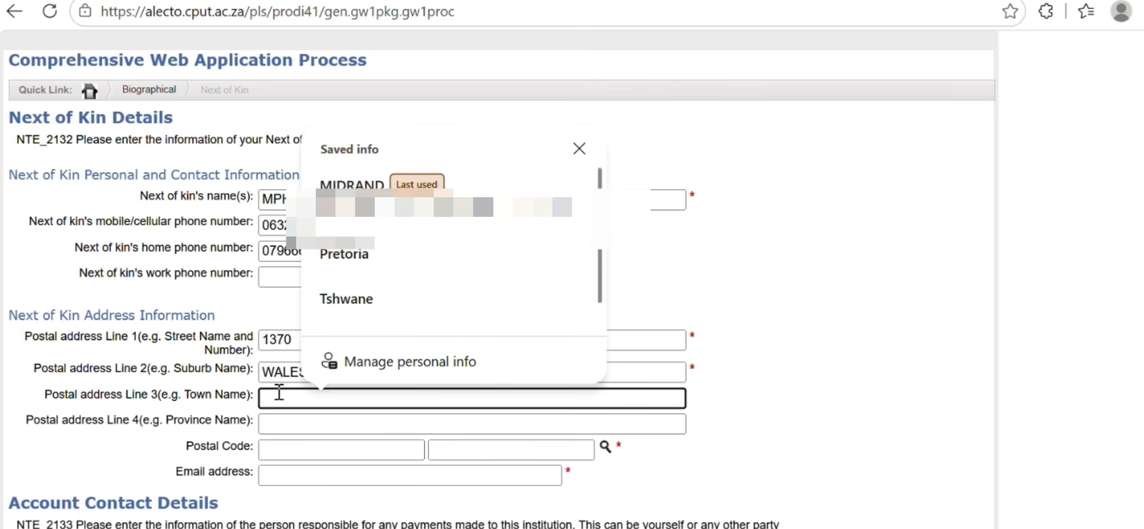
{"action": "type", "text": "car"}
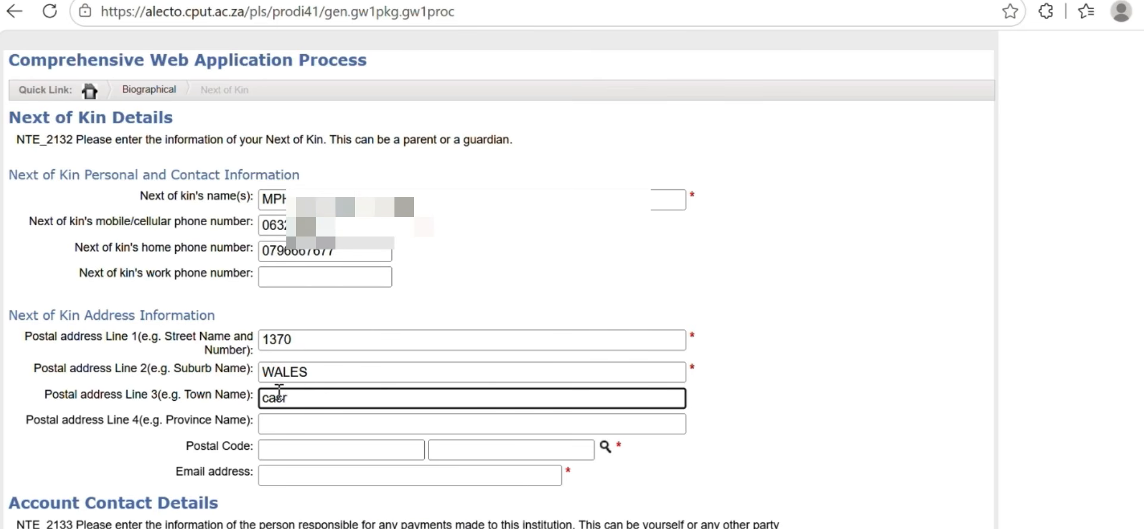
{"action": "key", "text": "BackSpace"}
{"action": "key", "text": "BackSpace"}
{"action": "key", "text": "BackSpace"}
Correct the suburb, add the street name, and fill in the town and province lines
{"action": "left_click", "coordinate": [390, 375]}
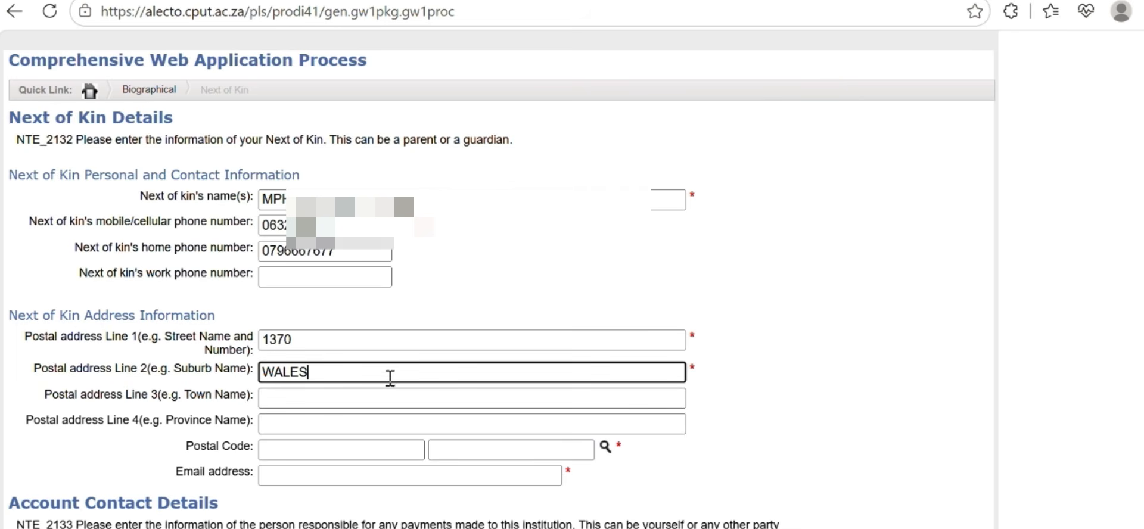
{"action": "key", "text": "BackSpace"}
{"action": "key", "text": "BackSpace"}
{"action": "key", "text": "BackSpace"}
{"action": "key", "text": "BackSpace"}
{"action": "key", "text": "BackSpace"}
{"action": "left_click", "coordinate": [336, 338]}
{"action": "type", "text": "wales"}
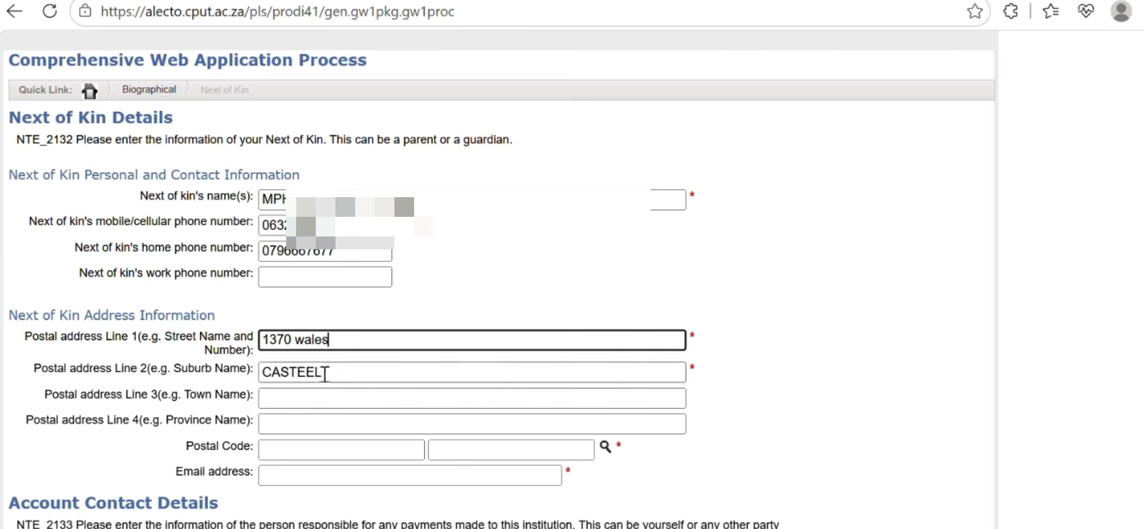
{"action": "left_click", "coordinate": [291, 398]}
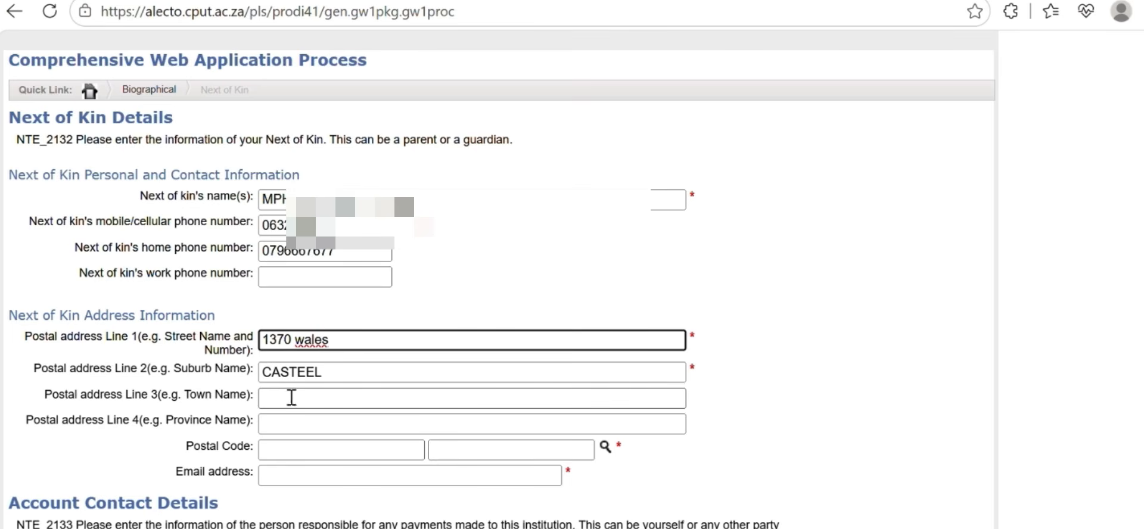
{"action": "type", "text": "bus"}
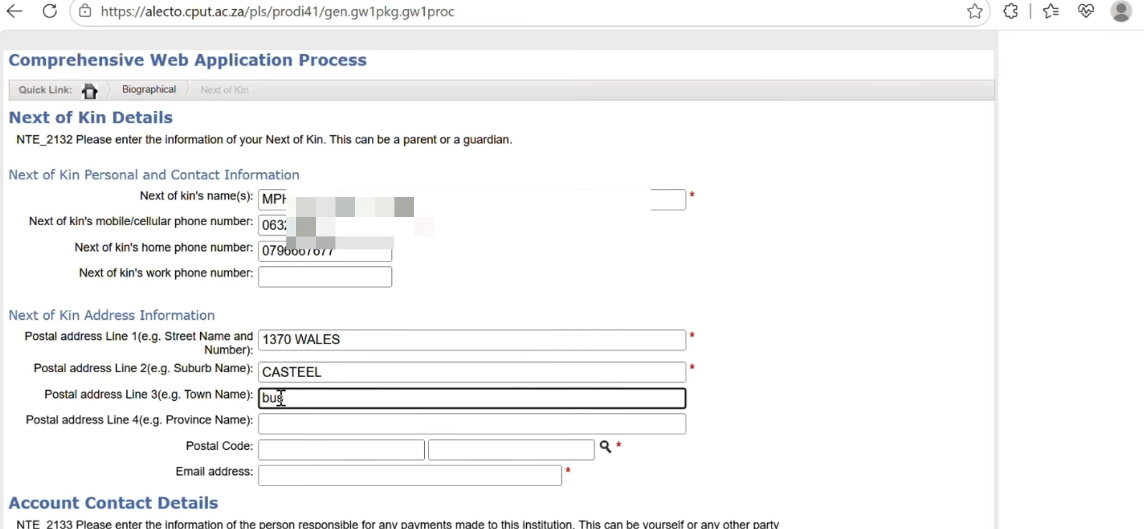
{"action": "type", "text": "hbuckridge"}
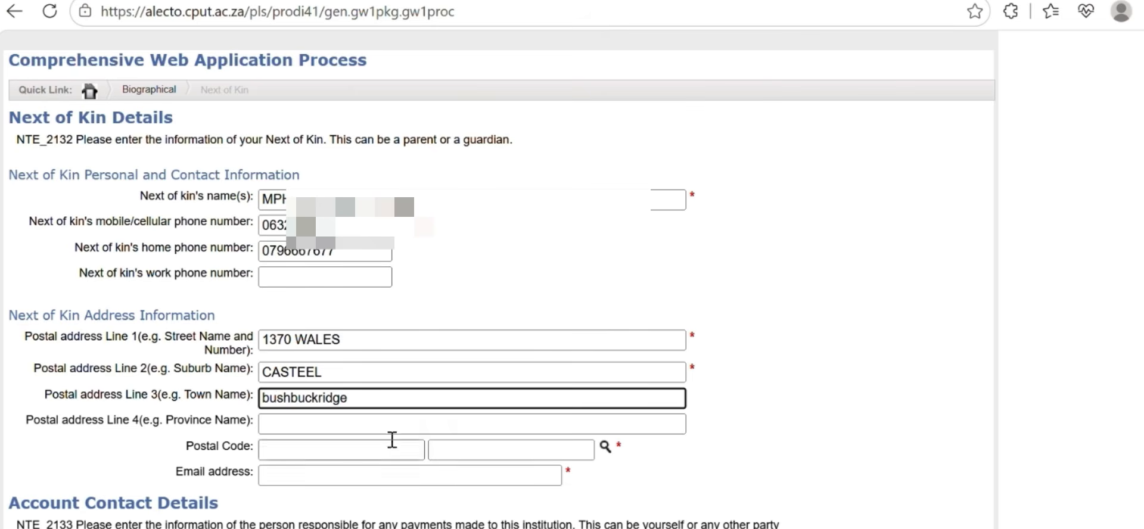
{"action": "left_click", "coordinate": [375, 424]}
{"action": "type", "text": "mpu"}
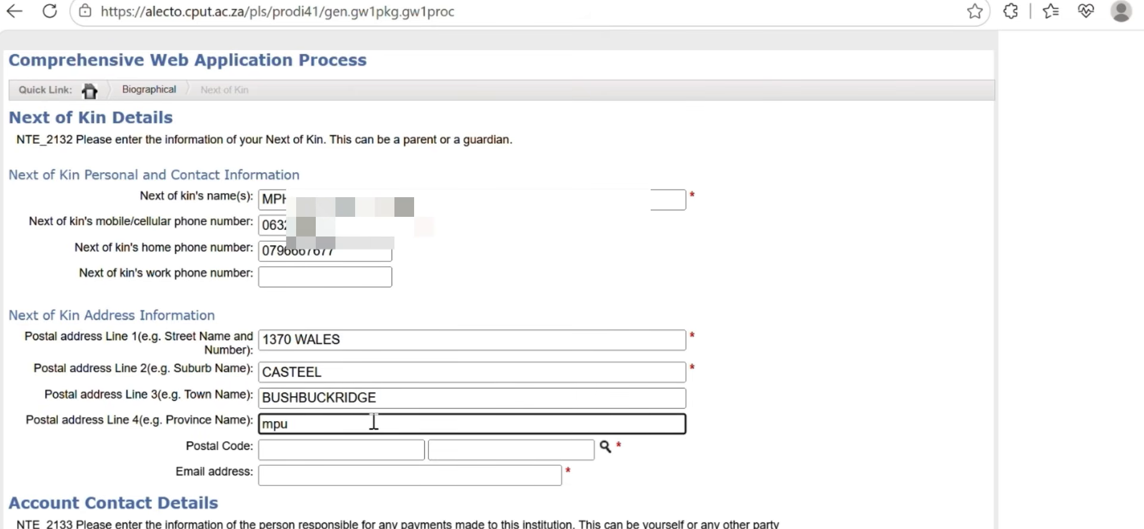
{"action": "type", "text": "malang"}
Search the Postal Codes lookup for bush% and pick the next of kin's postal code
{"action": "left_click", "coordinate": [606, 447]}
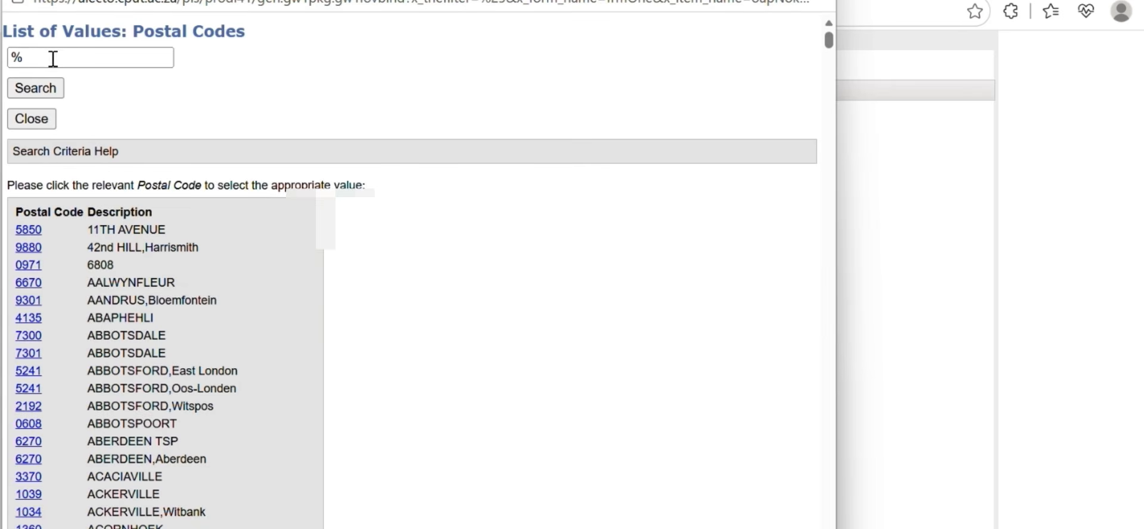
{"action": "left_click", "coordinate": [62, 57]}
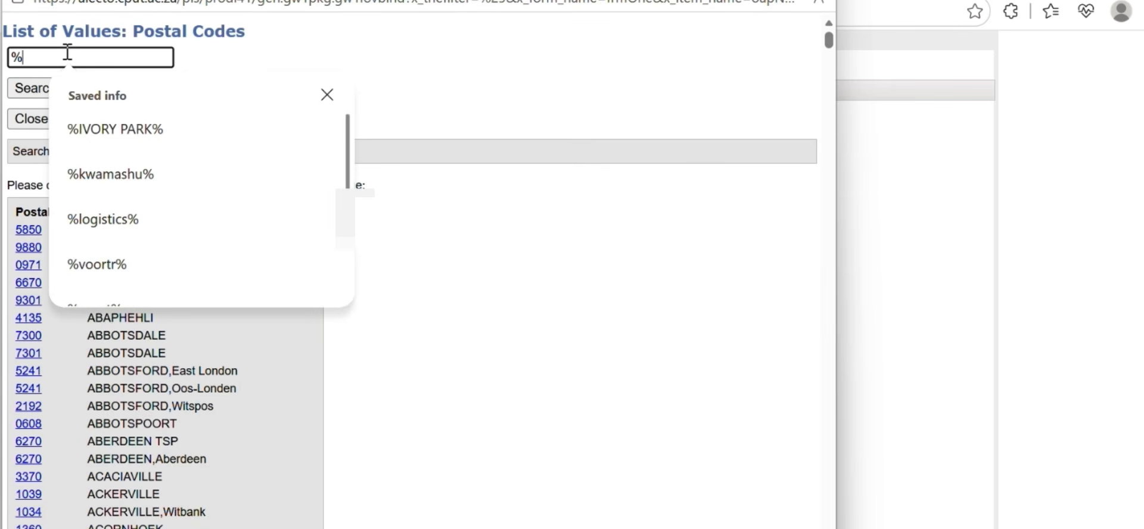
{"action": "type", "text": "bush"}
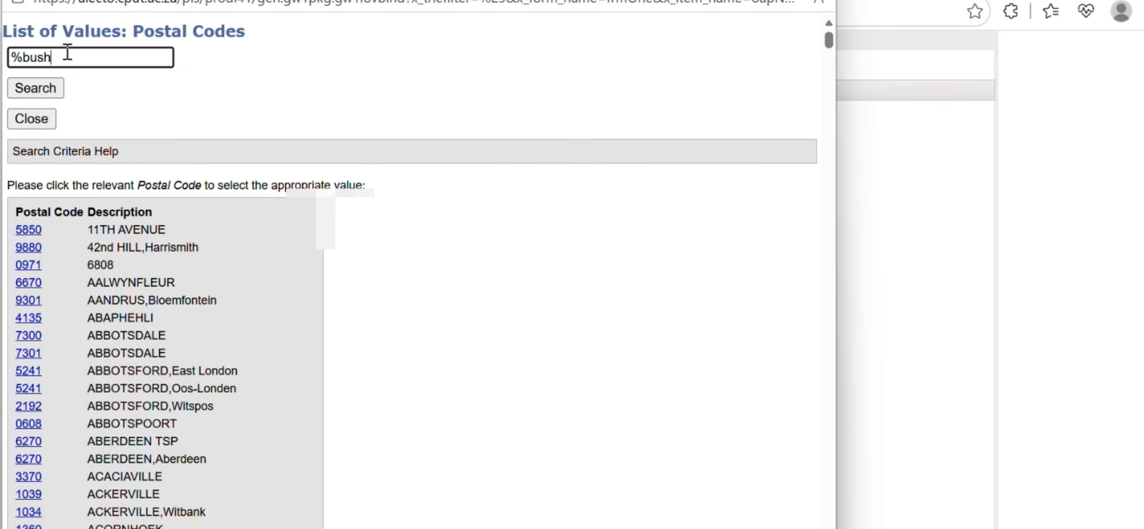
{"action": "type", "text": "%"}
{"action": "left_click", "coordinate": [46, 88]}
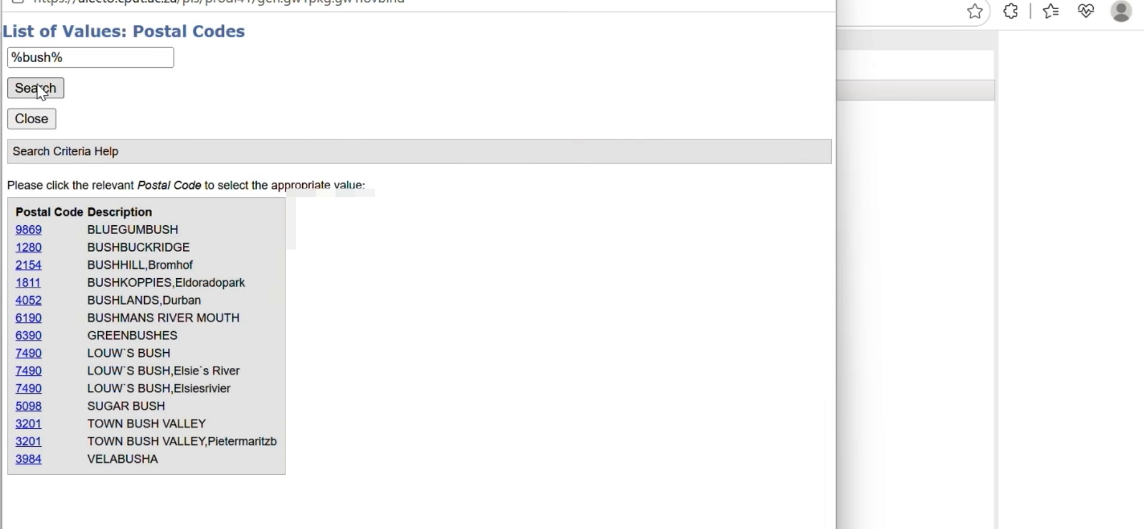
{"action": "left_click", "coordinate": [28, 248]}
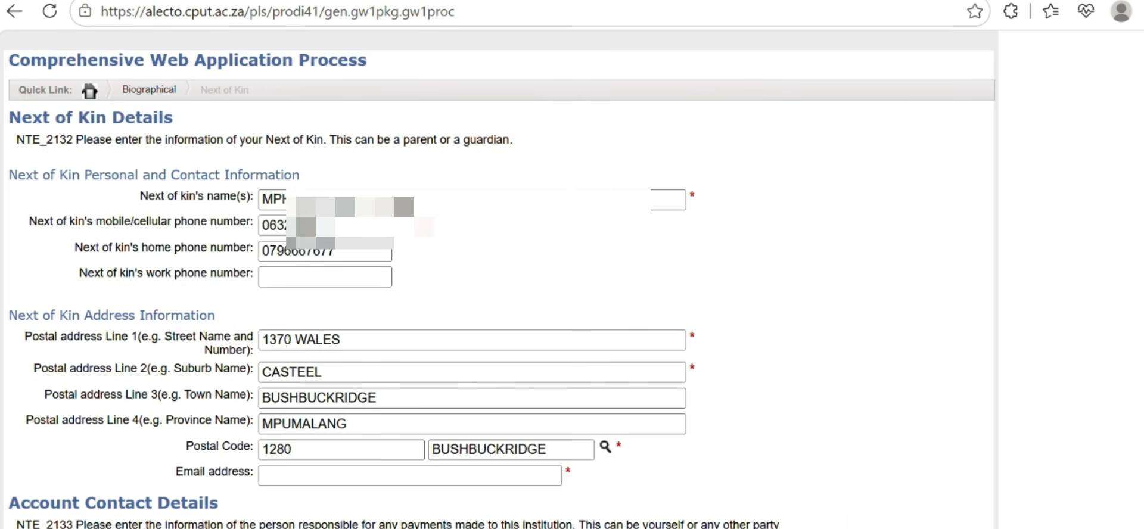
{"action": "left_click", "coordinate": [294, 475]}
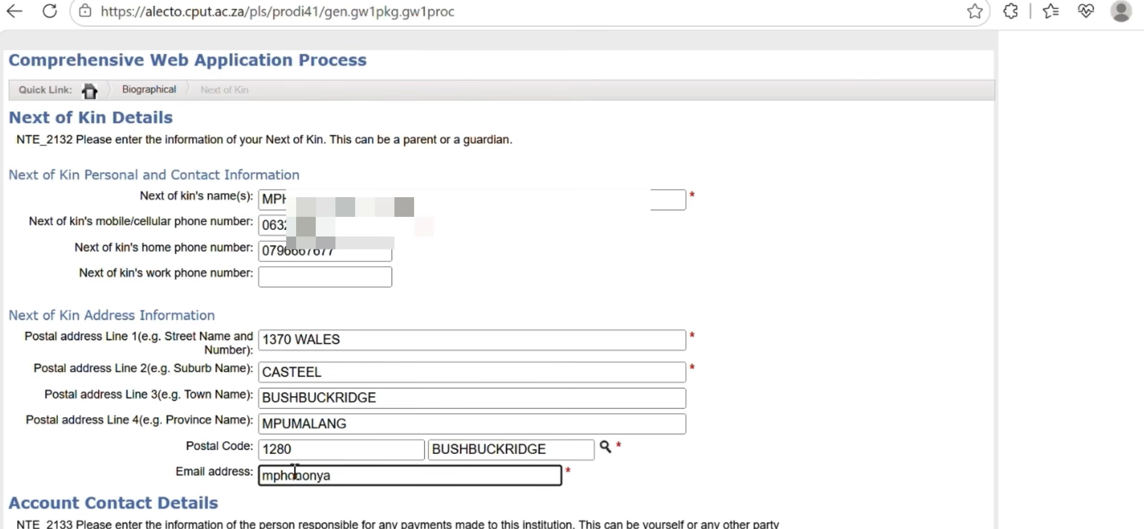
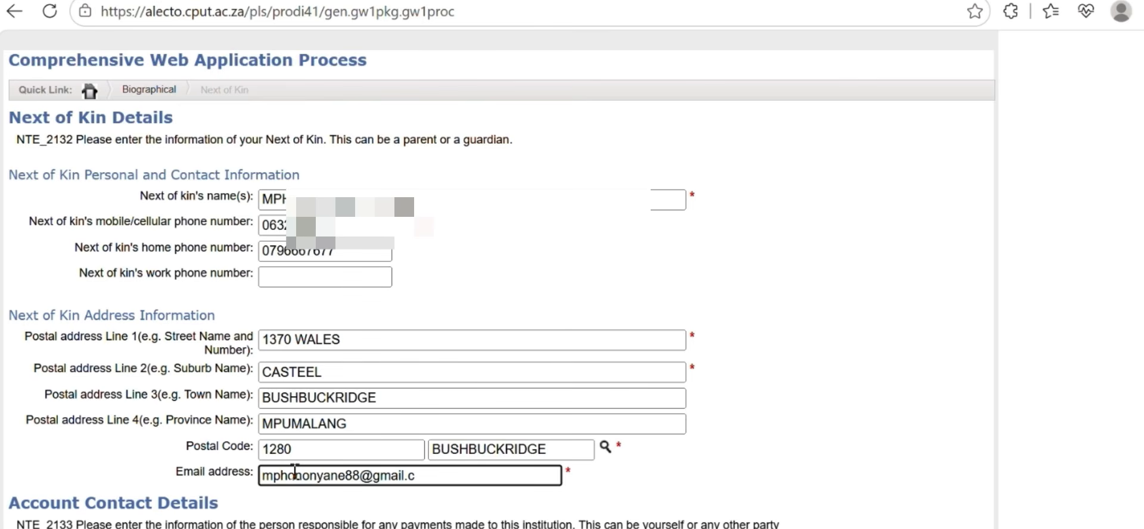
Enter the next of kin's e-mail address and scroll down to Account Contact Details
{"action": "scroll", "coordinate": [298, 452], "scroll_direction": "down", "scroll_amount": 5}
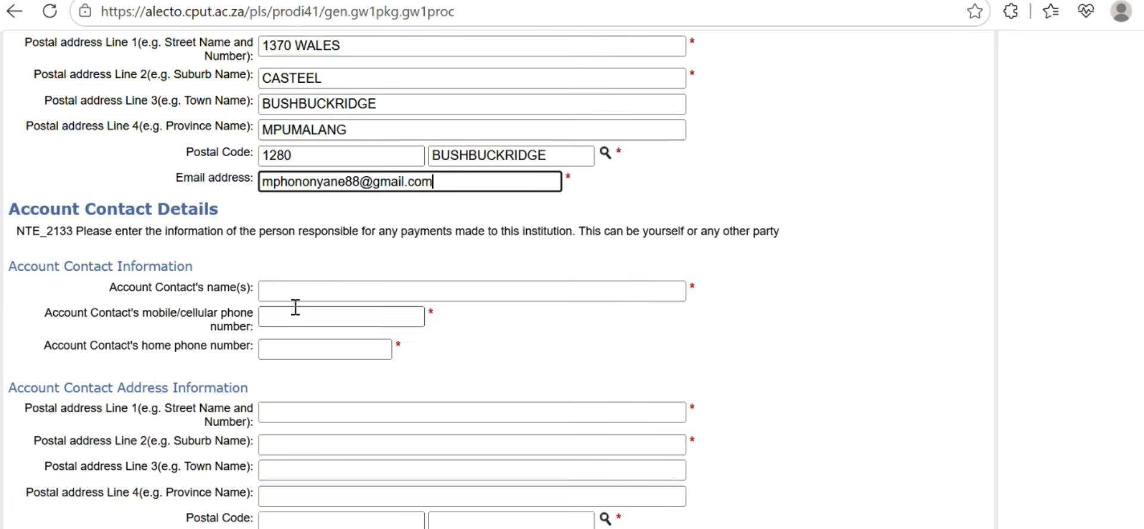
Enter the account contact's full name, mobile number and home phone number
{"action": "left_click", "coordinate": [283, 294]}
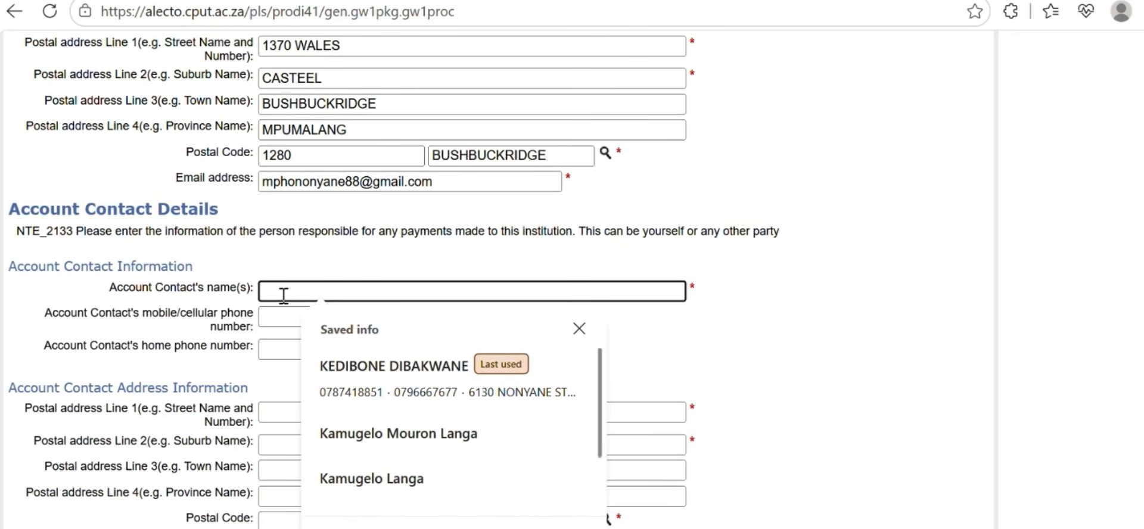
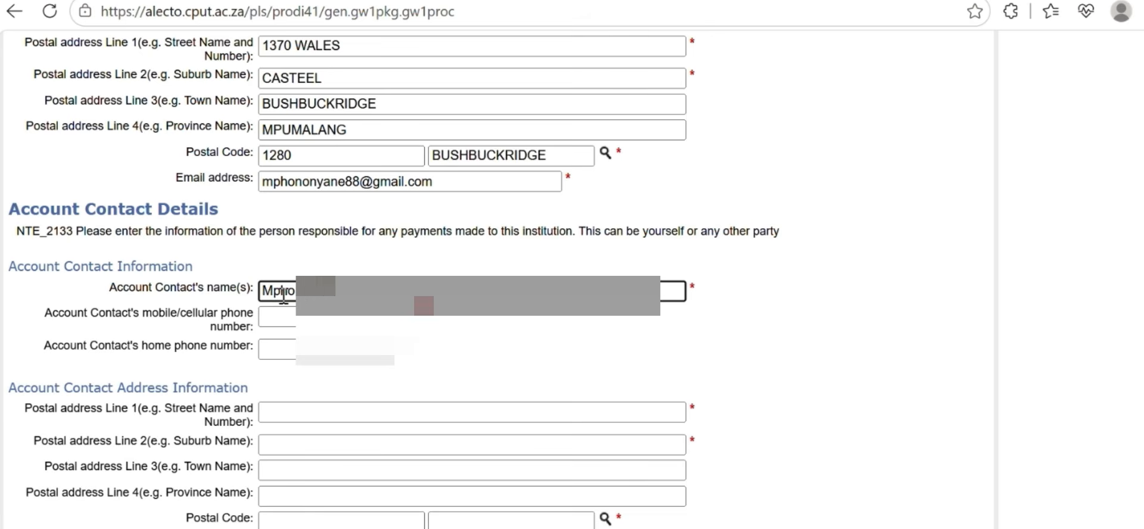
{"action": "left_click", "coordinate": [283, 322]}
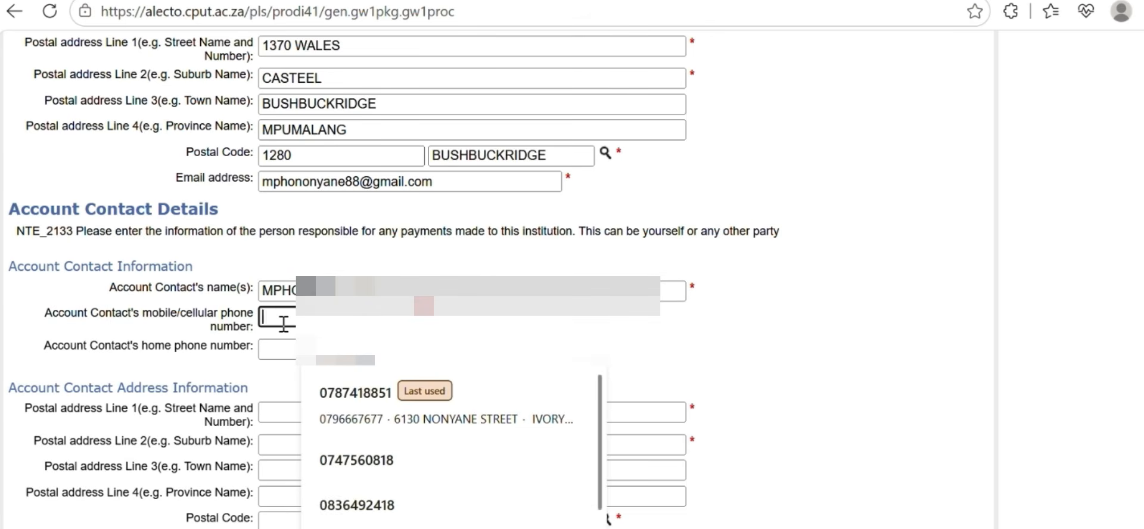
{"action": "type", "text": "063"}
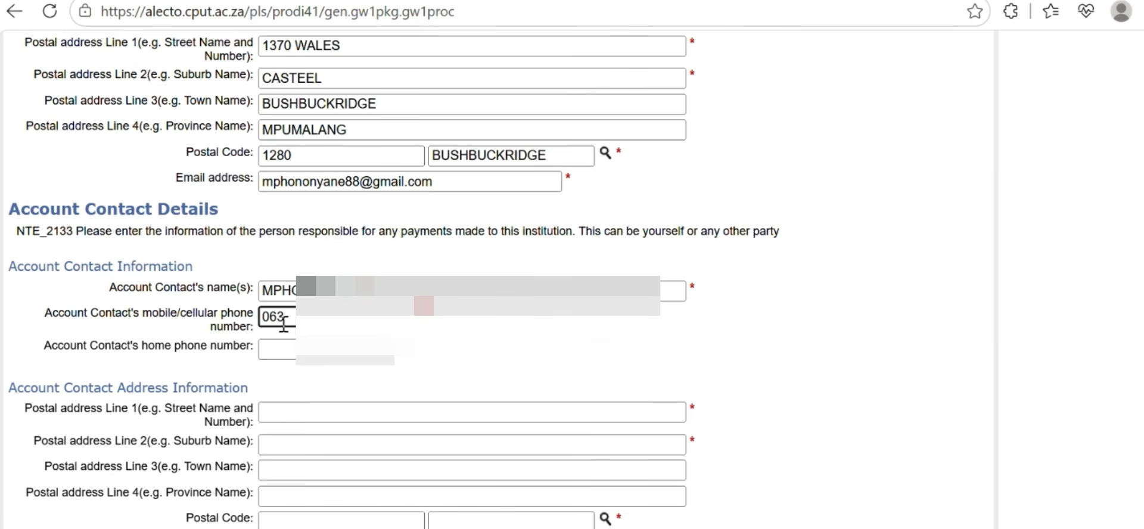
{"action": "type", "text": "28"}
{"action": "left_click", "coordinate": [284, 349]}
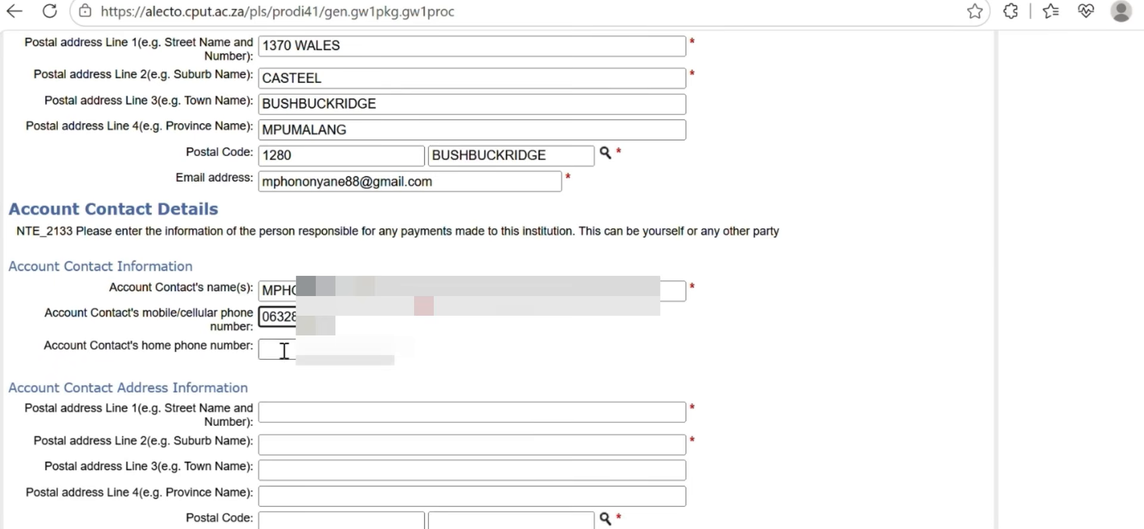
{"action": "type", "text": "07966"}
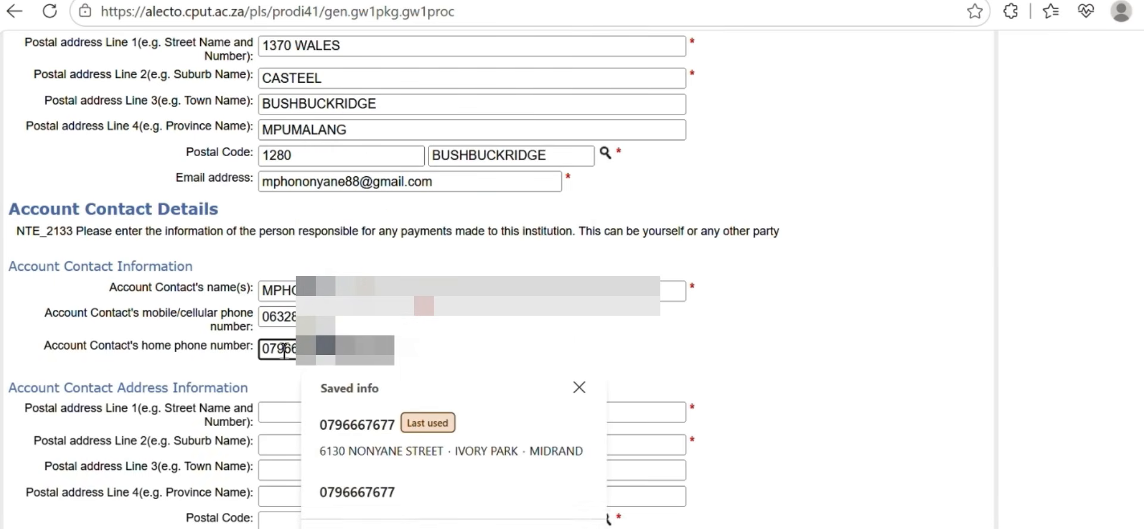
{"action": "left_click", "coordinate": [276, 412]}
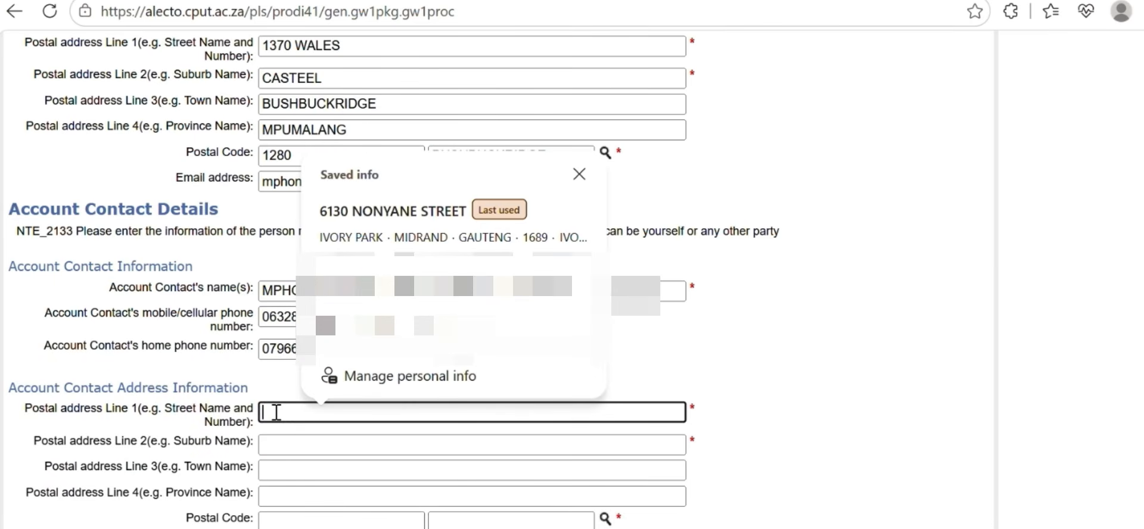
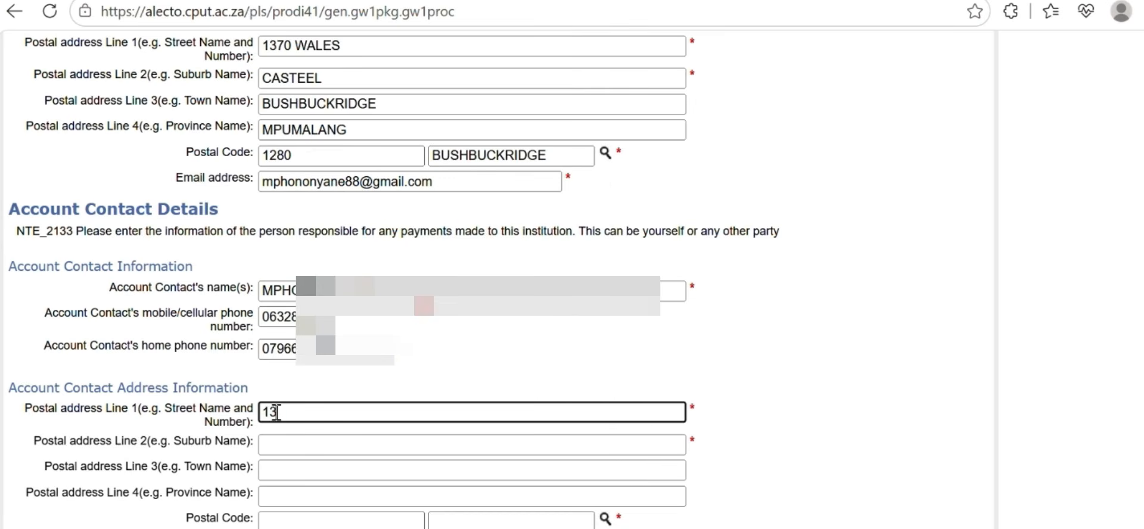
Fill in the account contact's street, suburb, town and province postal address lines
{"action": "left_click", "coordinate": [274, 445]}
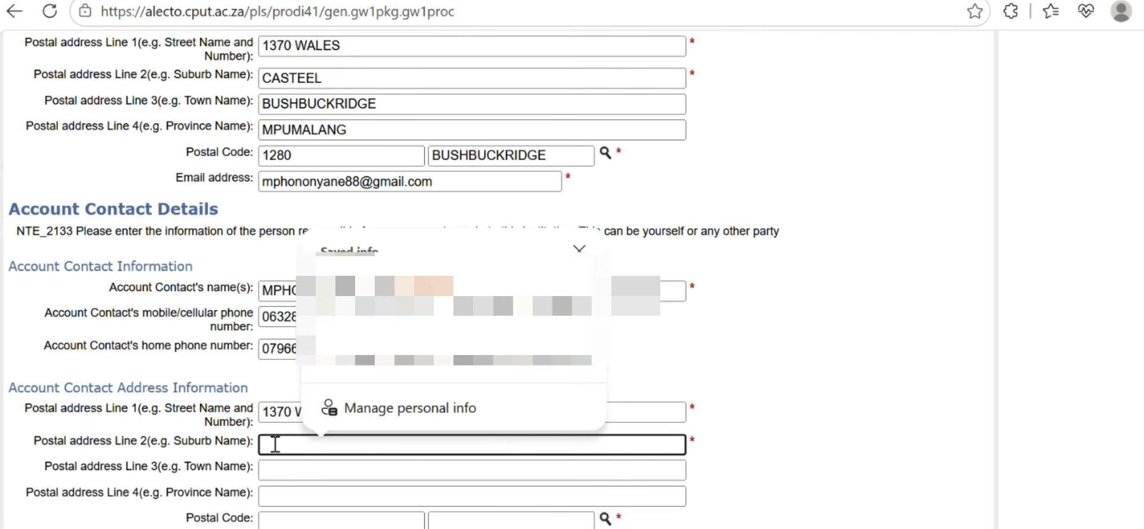
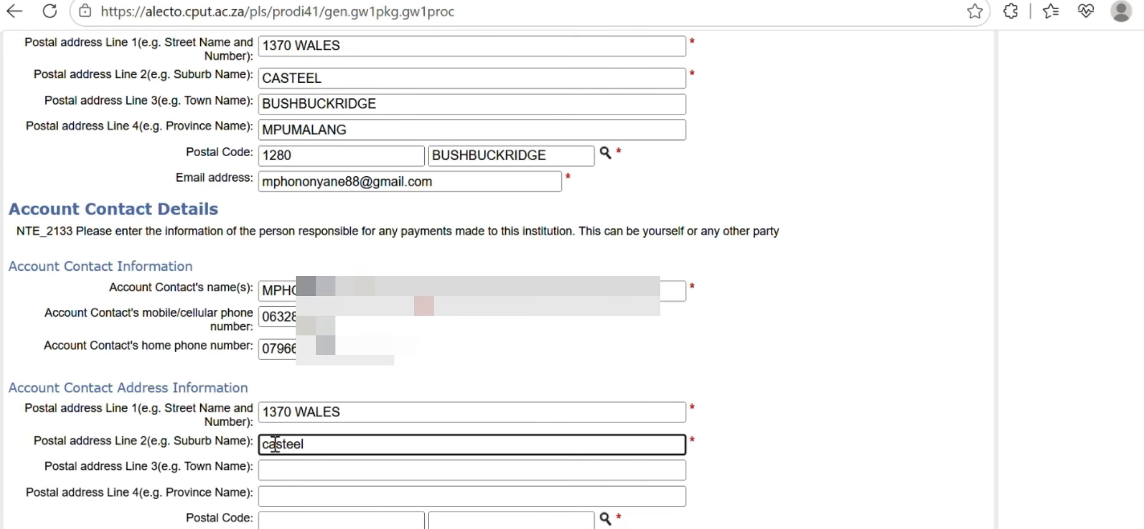
{"action": "left_click", "coordinate": [296, 468]}
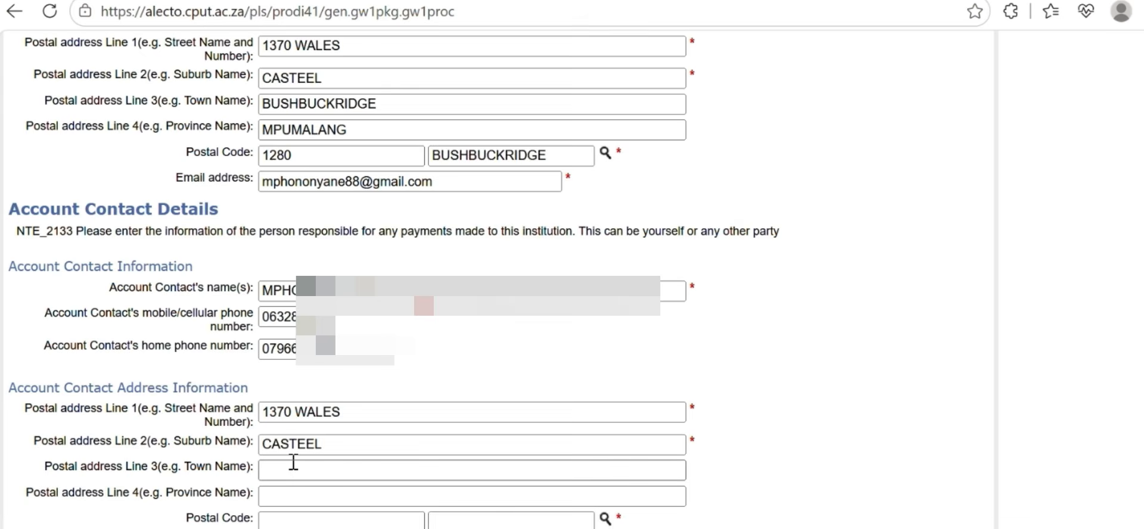
{"action": "type", "text": "bushbu"}
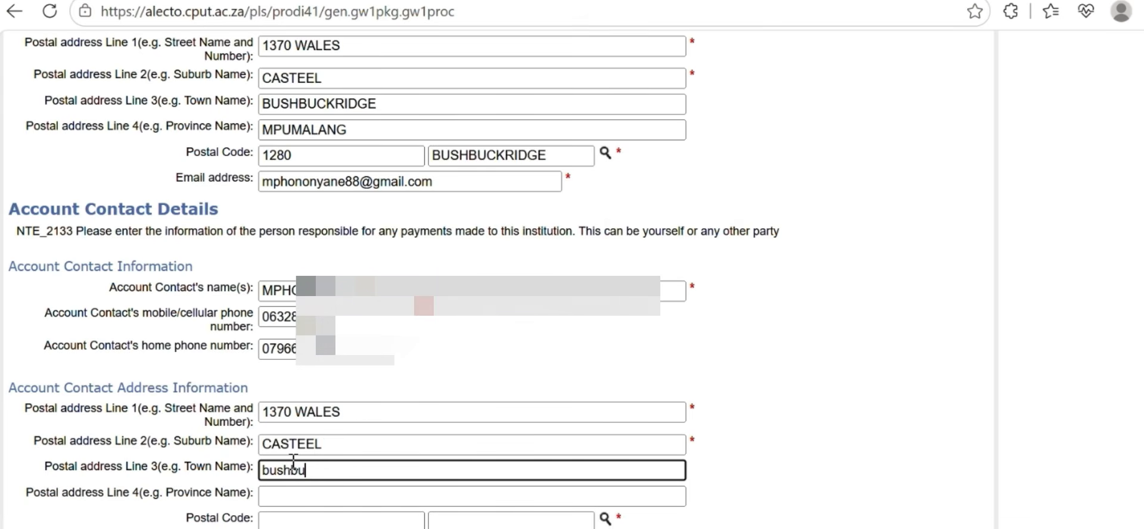
{"action": "type", "text": "ckridge"}
{"action": "left_click", "coordinate": [266, 494]}
{"action": "type", "text": "m"}
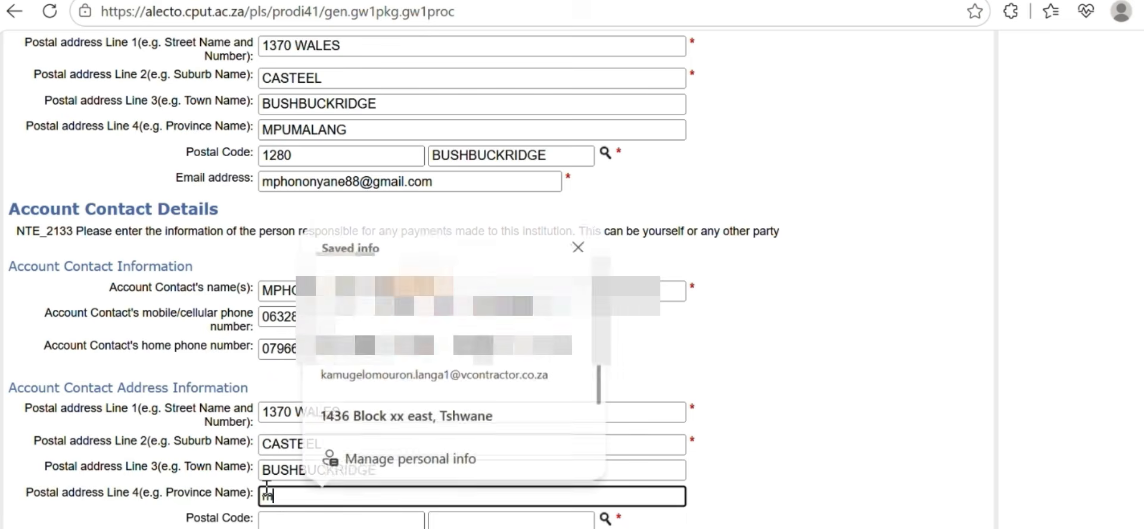
{"action": "type", "text": "pumalanga"}
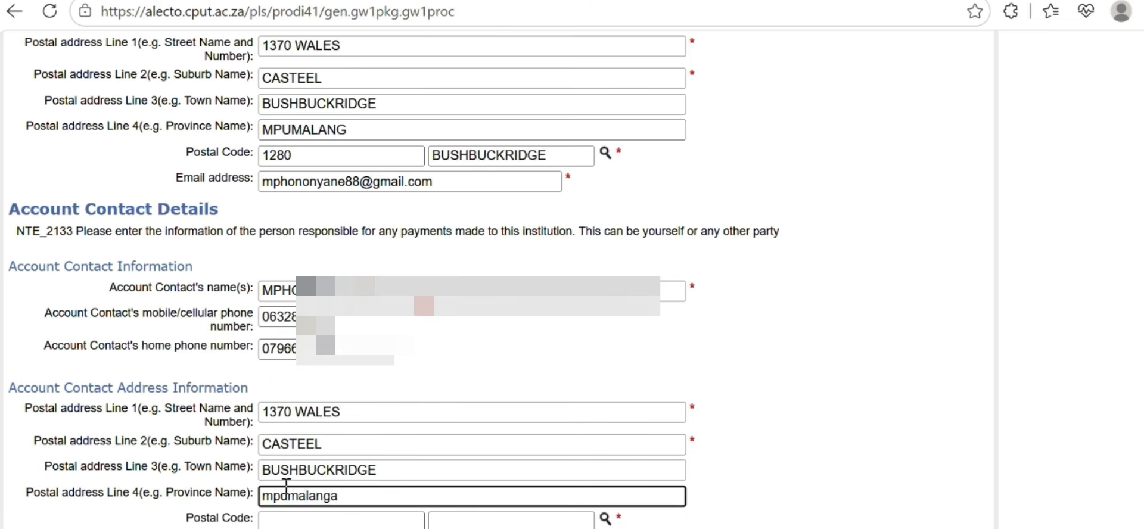
Search the postal code lookup for 'bush' and select the account contact's postal code
{"action": "left_click", "coordinate": [606, 518]}
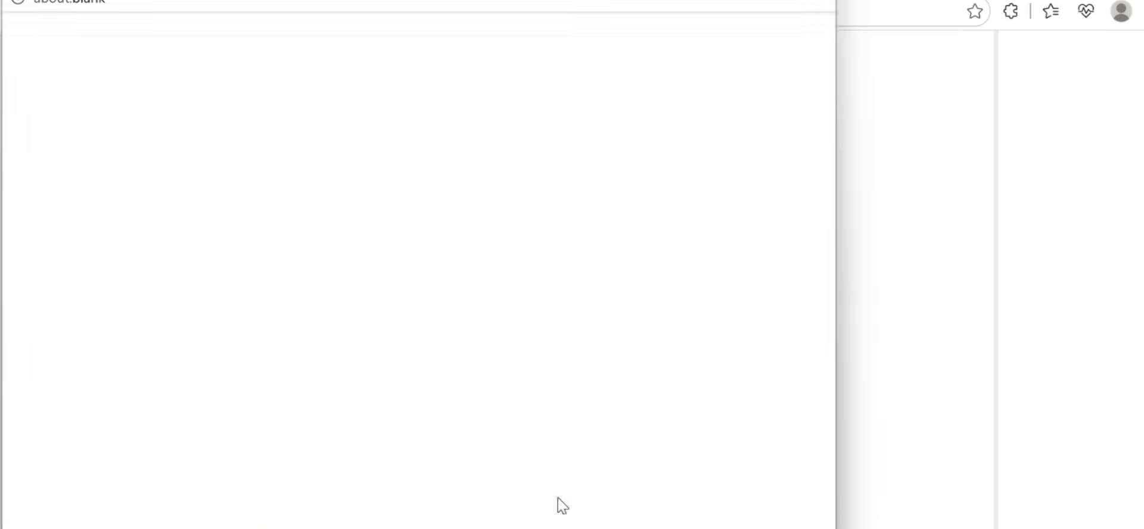
{"action": "left_click", "coordinate": [48, 56]}
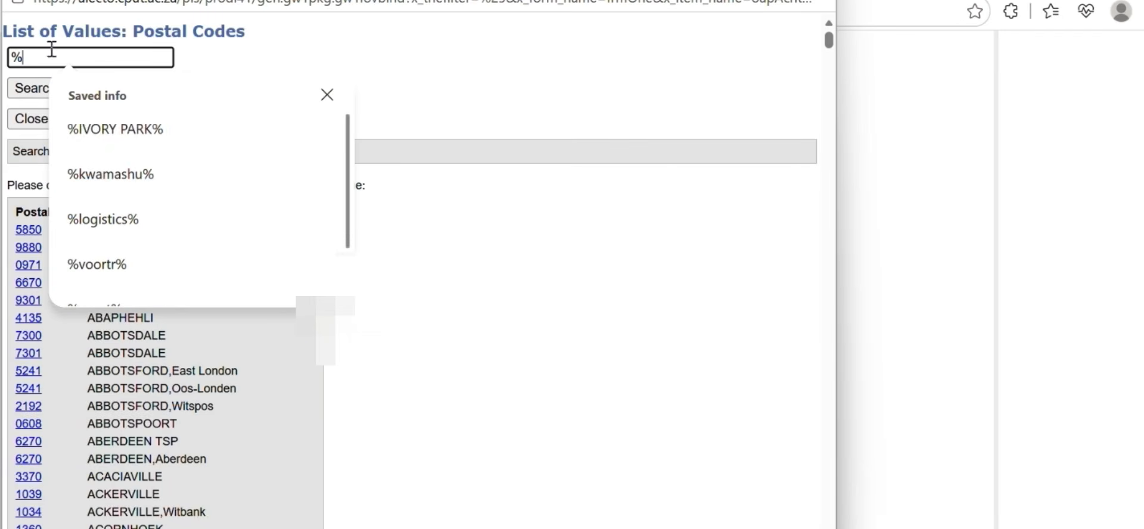
{"action": "type", "text": "bush%"}
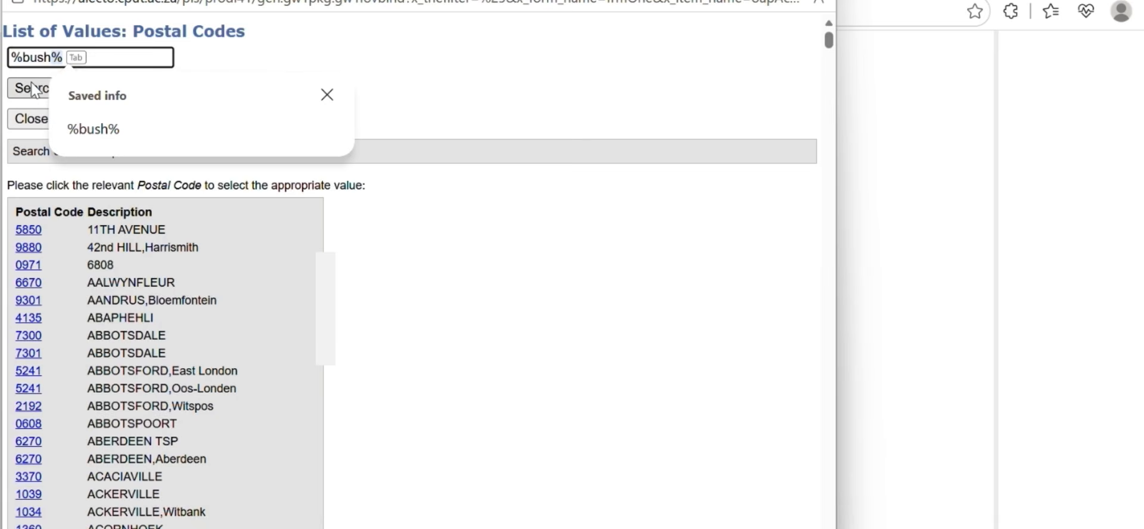
{"action": "left_click", "coordinate": [35, 88]}
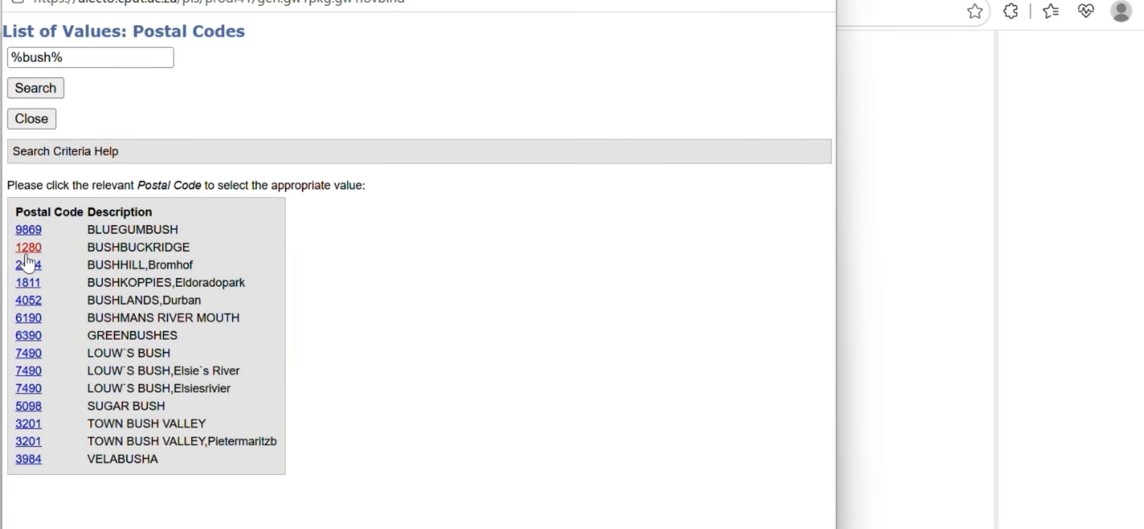
{"action": "left_click", "coordinate": [28, 248]}
Begin the account contact's e-mail address and submit the contact details to continue
{"action": "left_click", "coordinate": [288, 528]}
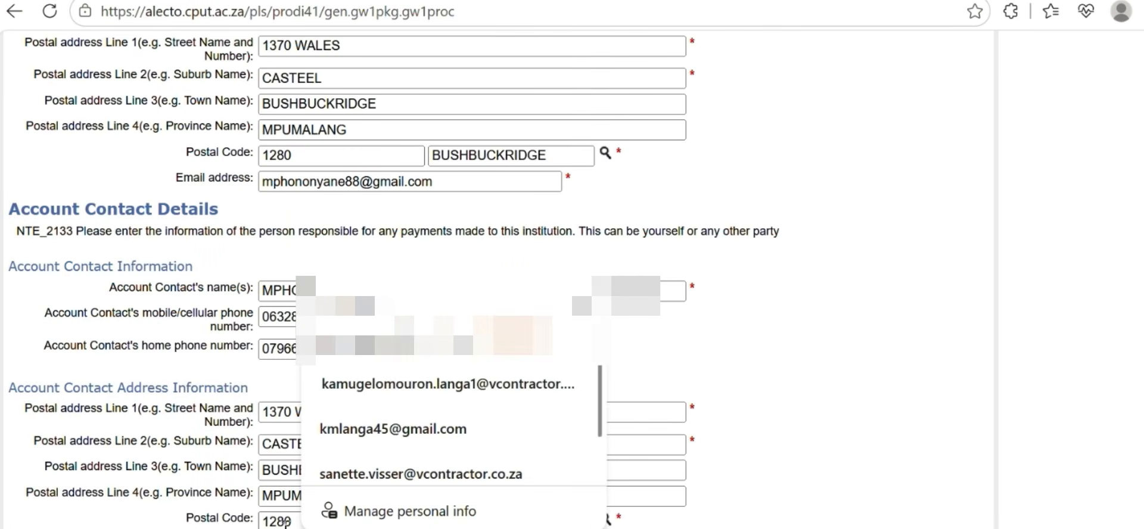
{"action": "type", "text": "m"}
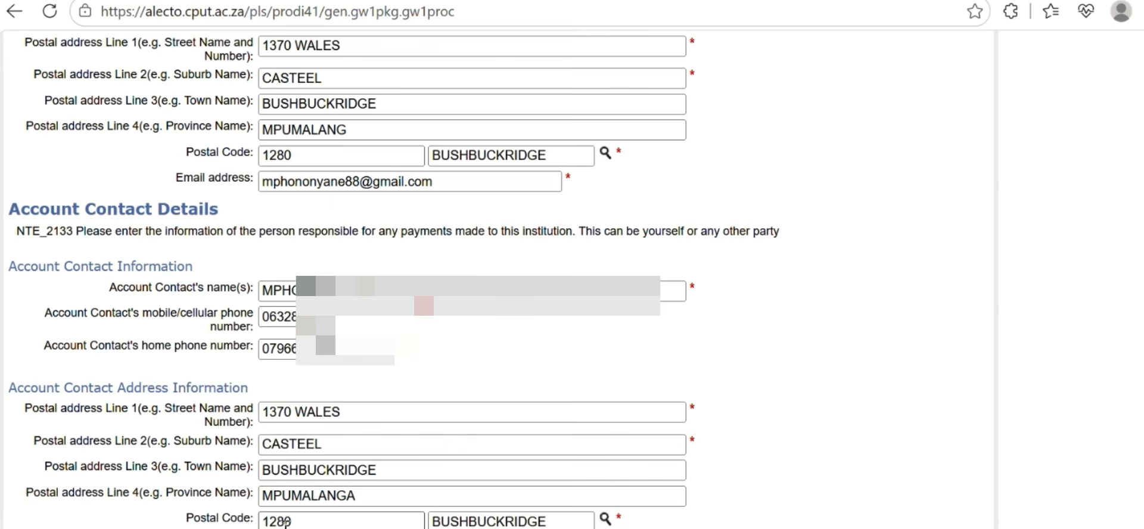
{"action": "scroll", "coordinate": [286, 518], "scroll_direction": "down", "scroll_amount": 1}
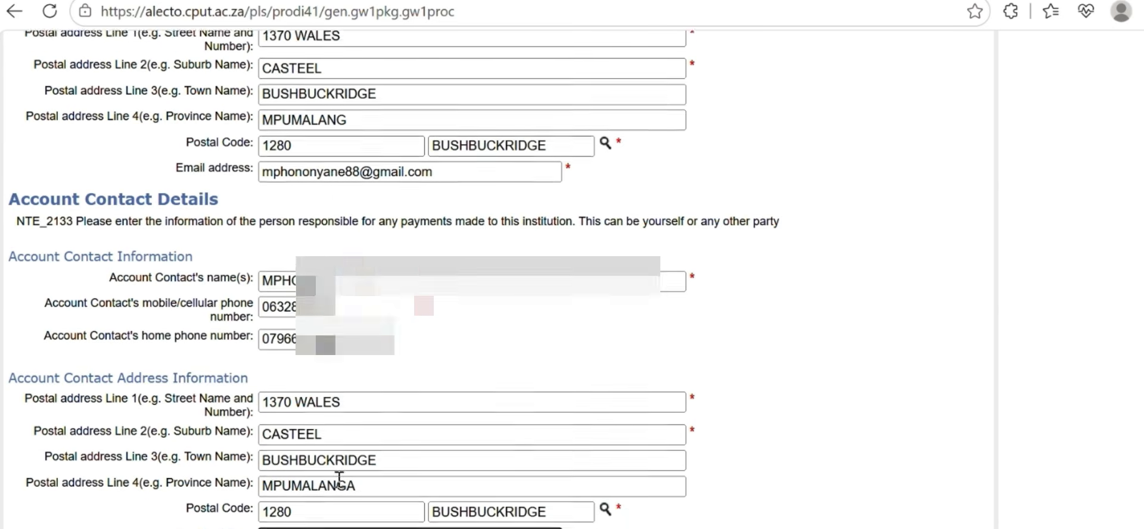
{"action": "key", "text": "Return"}
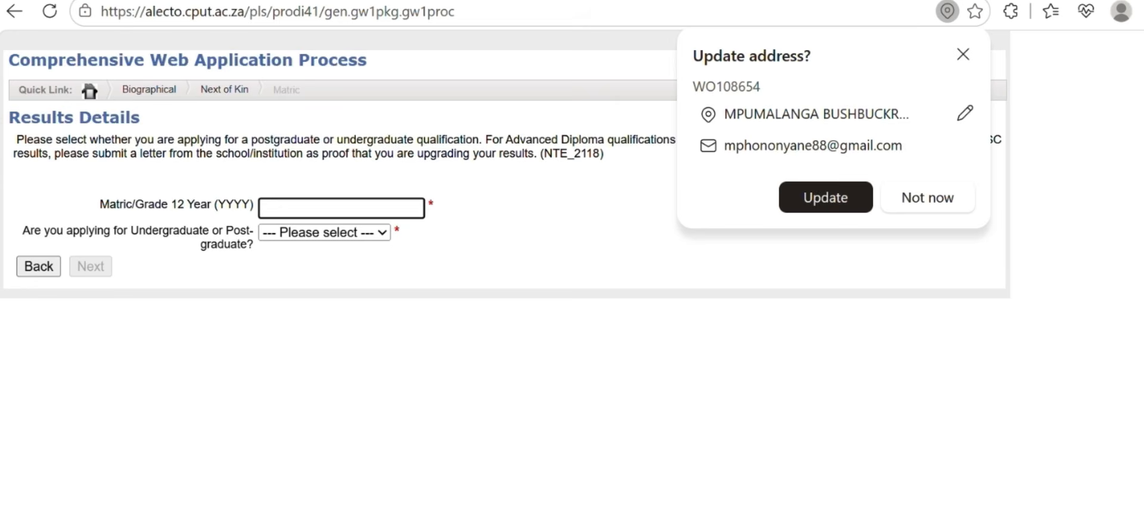
Dismiss the browser's address prompt, enter Matric year 2026 and choose Undergraduate
{"action": "left_click", "coordinate": [947, 203]}
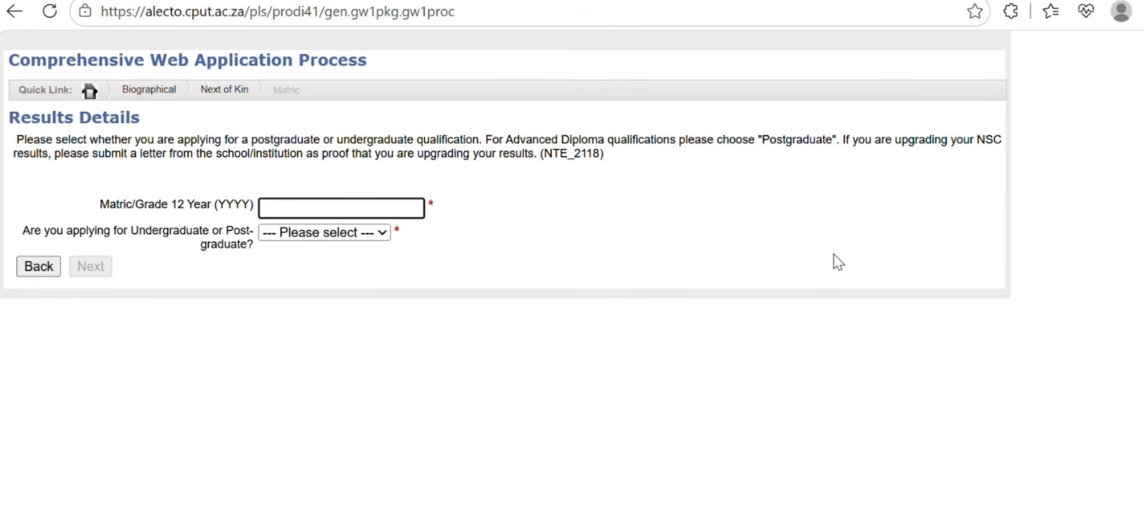
{"action": "type", "text": "2026"}
{"action": "left_click", "coordinate": [324, 232]}
{"action": "left_click", "coordinate": [325, 242]}
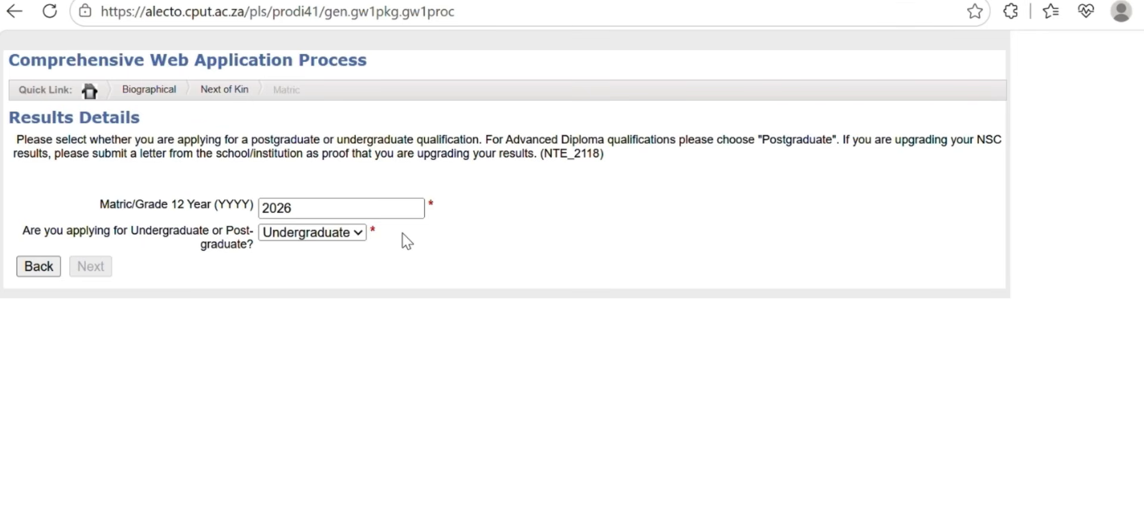
{"action": "left_click", "coordinate": [333, 234]}
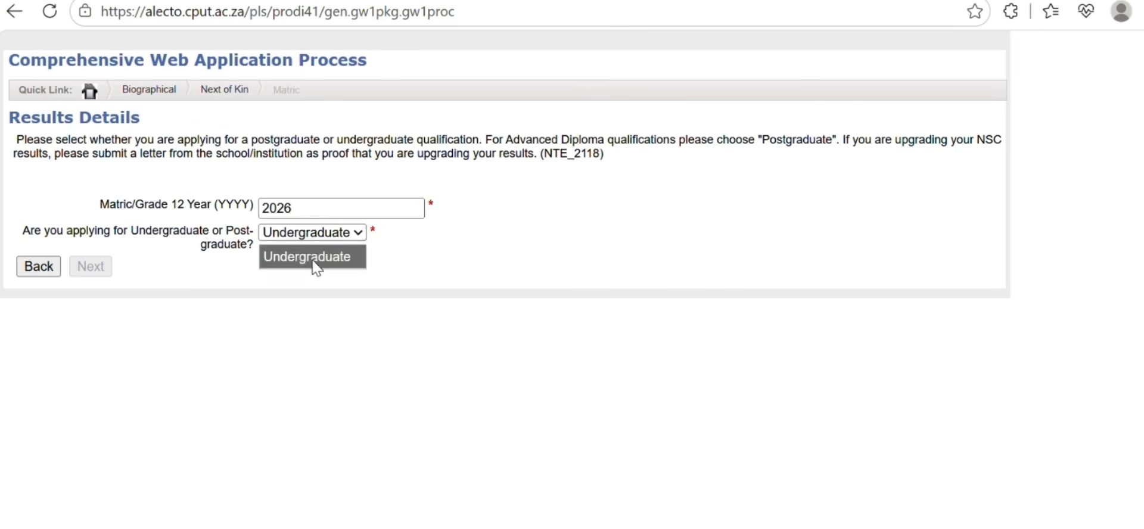
{"action": "left_click", "coordinate": [314, 259]}
Answer No to upgrading, choose SA Matric and set the certificate to NSC (CURRENTLY IN GRADE 12)
{"action": "left_click", "coordinate": [314, 205]}
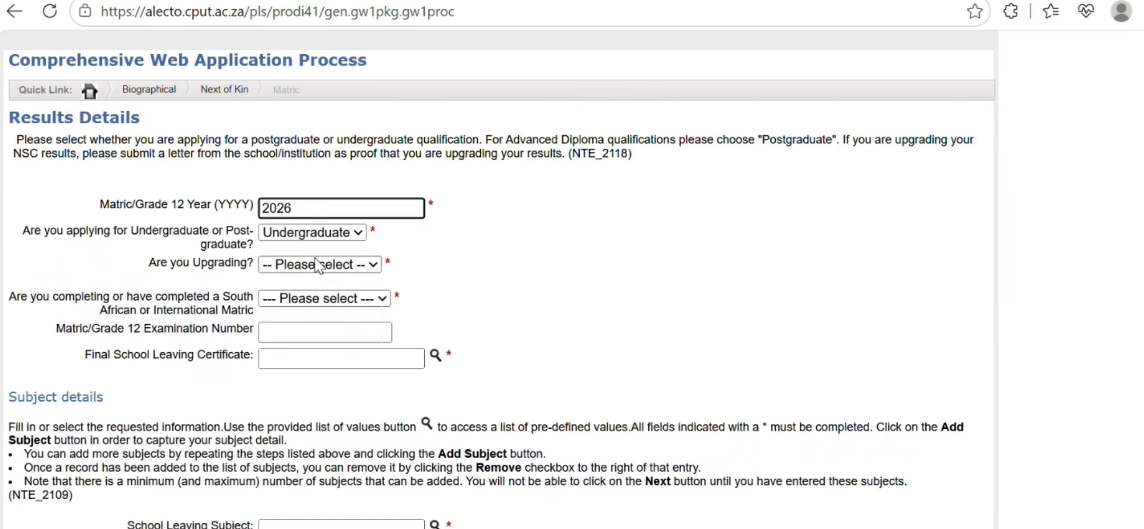
{"action": "left_click", "coordinate": [314, 265]}
{"action": "left_click", "coordinate": [309, 336]}
{"action": "left_click", "coordinate": [322, 298]}
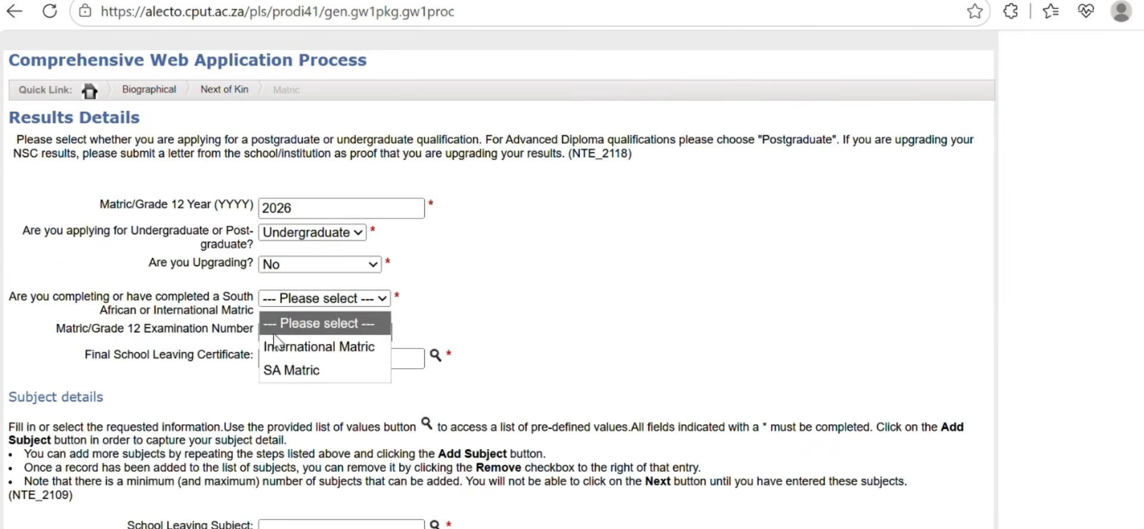
{"action": "left_click", "coordinate": [277, 370]}
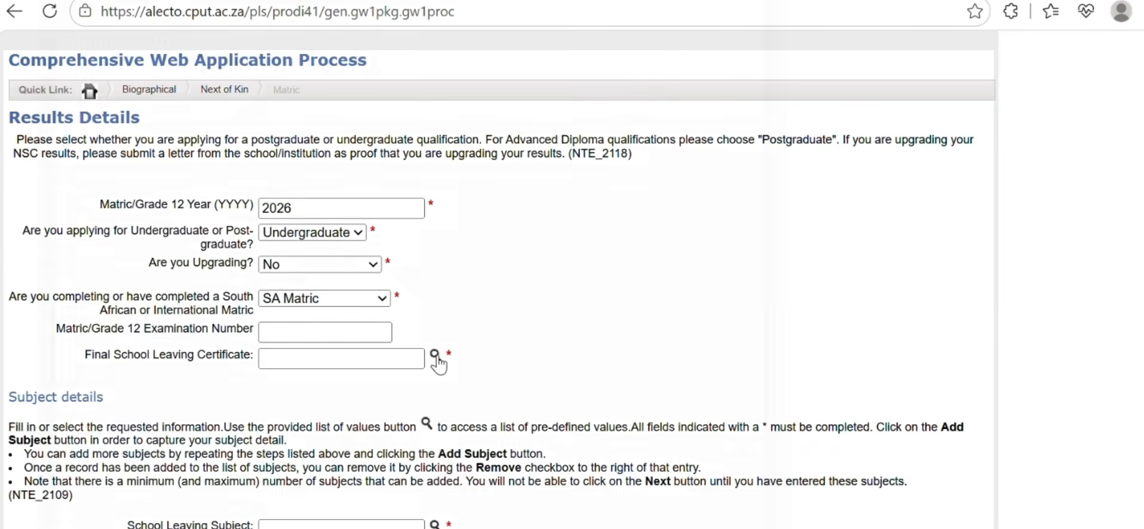
{"action": "left_click", "coordinate": [436, 355]}
{"action": "left_click", "coordinate": [130, 247]}
{"action": "scroll", "coordinate": [321, 333], "scroll_direction": "down", "scroll_amount": 3}
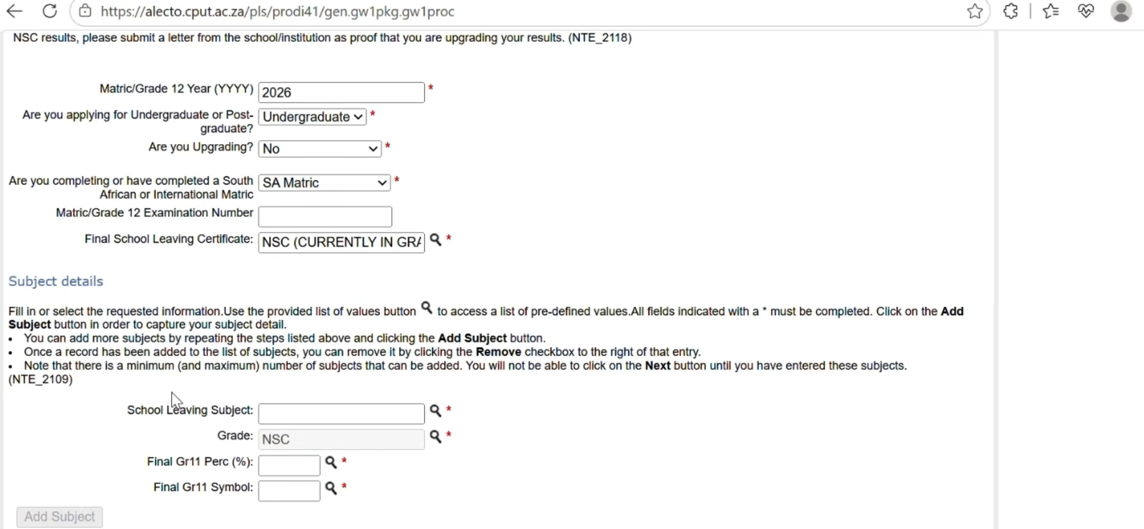
{"action": "left_click", "coordinate": [436, 410]}
Add ENGLISH 1ST ADDIT. LANG (NSC) with a Grade 11 mark of 56% and symbol 4
{"action": "scroll", "coordinate": [163, 389], "scroll_direction": "down", "scroll_amount": 6}
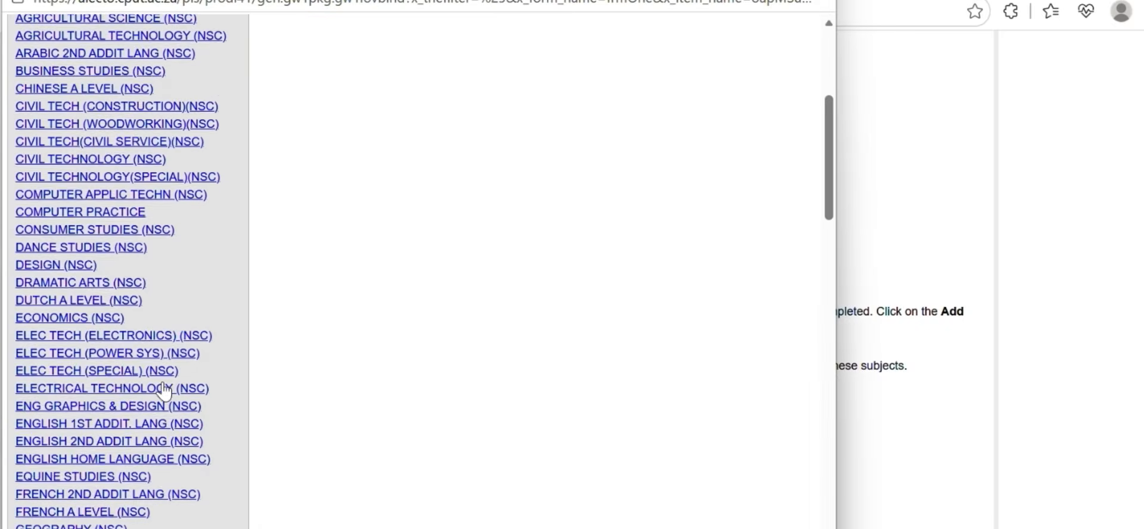
{"action": "left_click", "coordinate": [90, 338]}
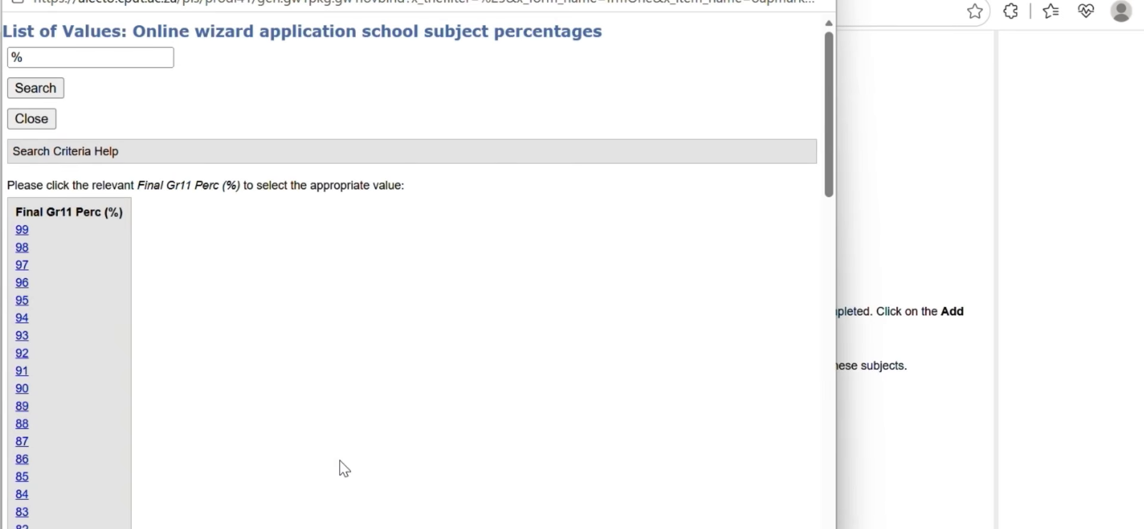
{"action": "scroll", "coordinate": [66, 363], "scroll_direction": "down", "scroll_amount": 3}
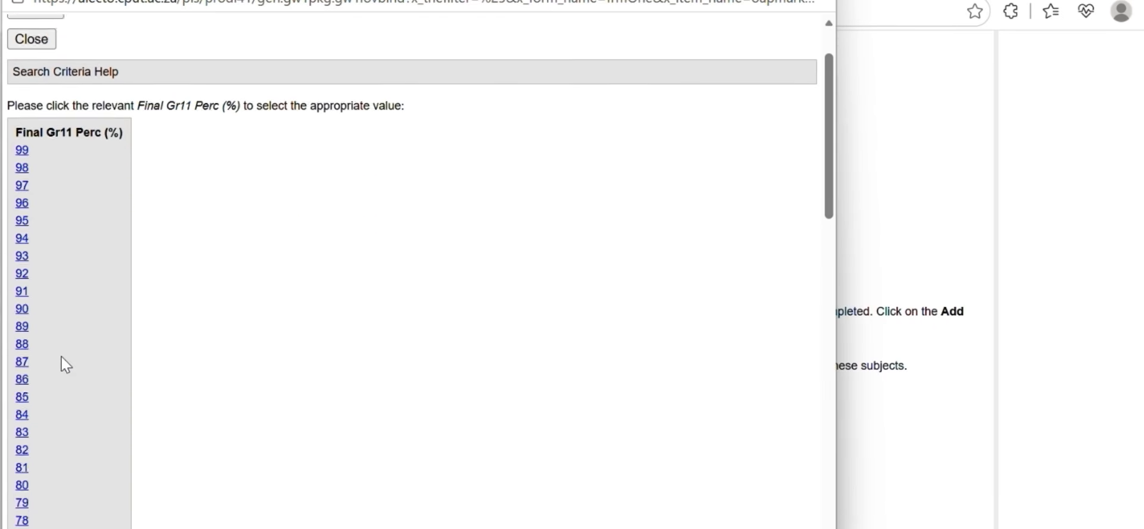
{"action": "scroll", "coordinate": [63, 381], "scroll_direction": "down", "scroll_amount": 5}
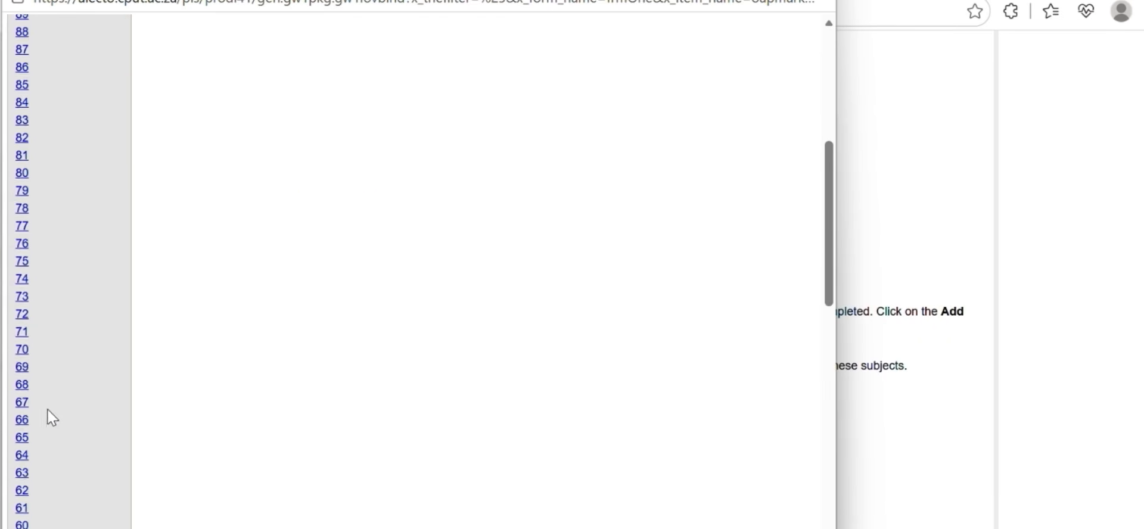
{"action": "left_click", "coordinate": [22, 499]}
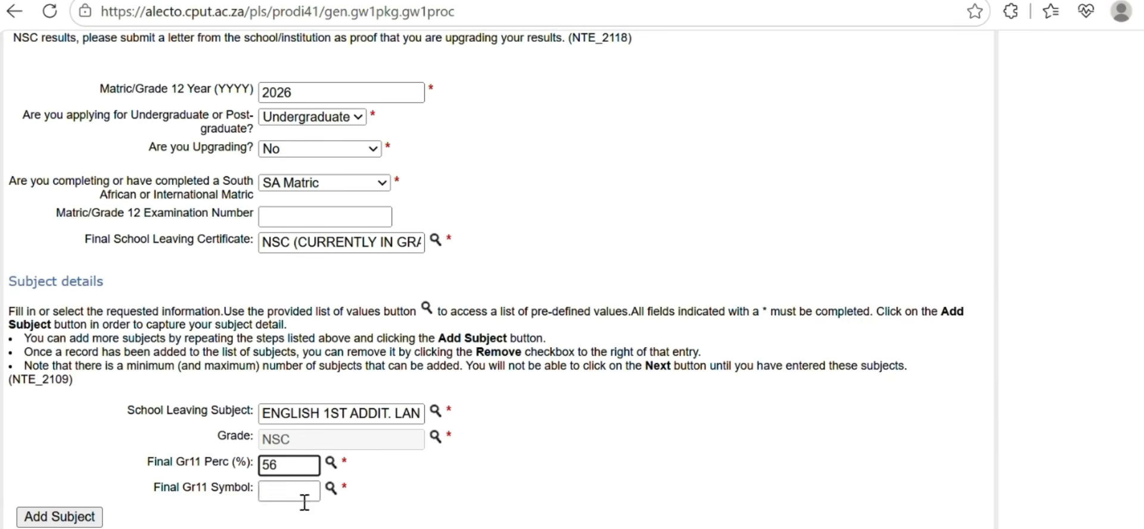
{"action": "left_click", "coordinate": [331, 489]}
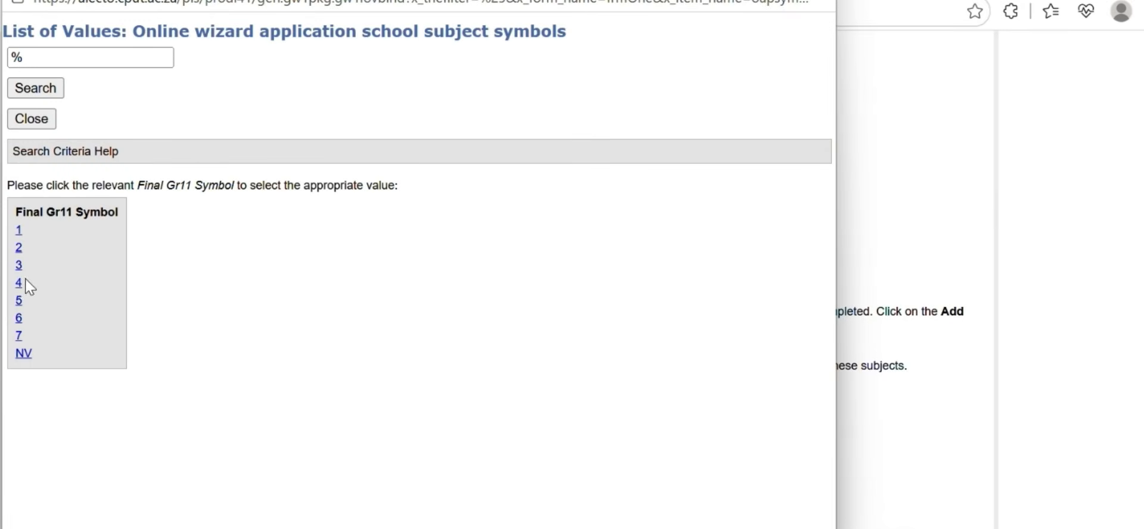
{"action": "left_click", "coordinate": [25, 282]}
{"action": "left_click", "coordinate": [80, 517]}
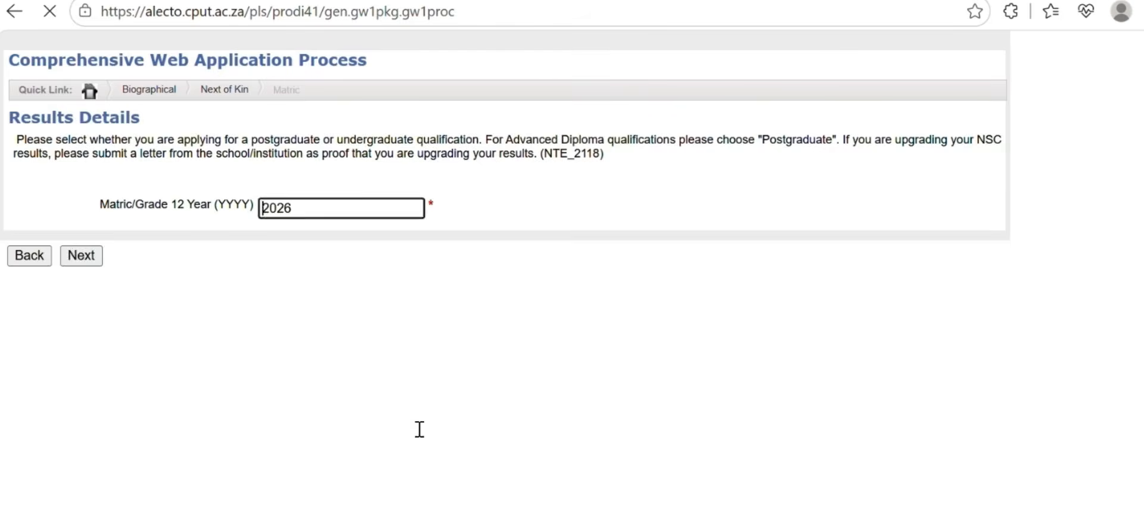
Add SEPEDI HOME LANGUAGE (NSC) with a Grade 11 mark of 75% and symbol 6
{"action": "left_click", "coordinate": [434, 524]}
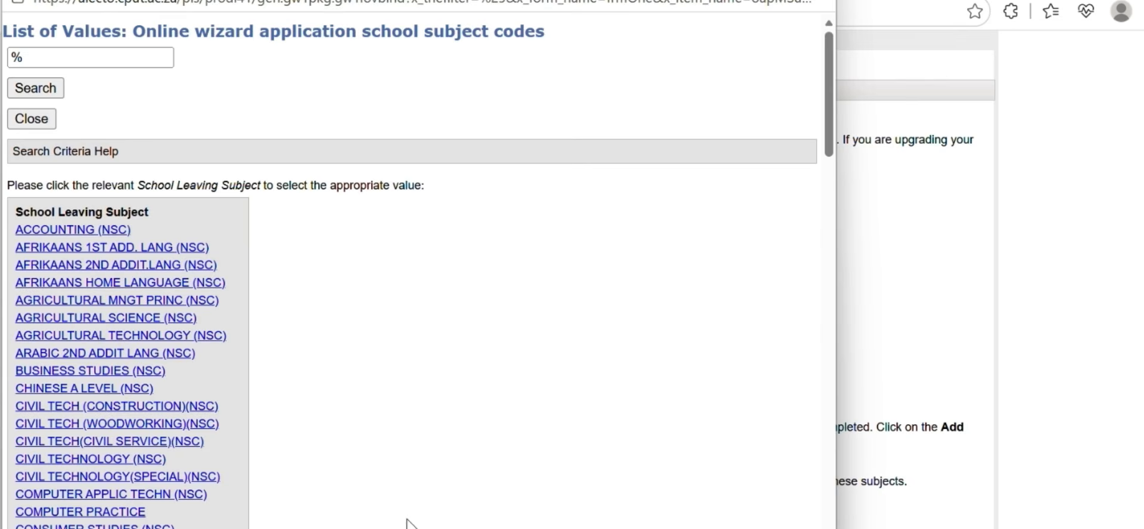
{"action": "scroll", "coordinate": [197, 437], "scroll_direction": "down", "scroll_amount": 15}
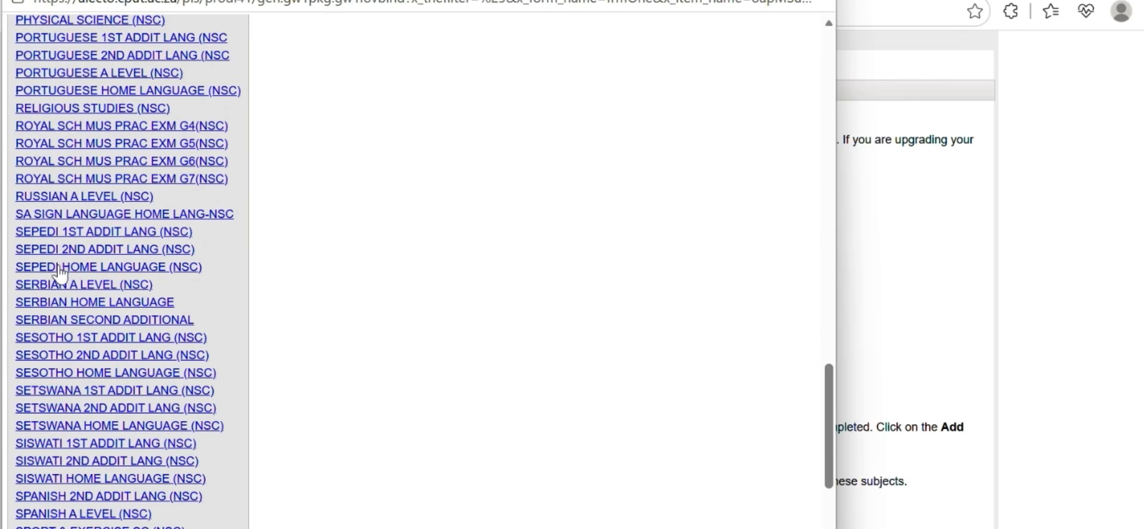
{"action": "left_click", "coordinate": [58, 263]}
{"action": "scroll", "coordinate": [292, 378], "scroll_direction": "down", "scroll_amount": 4}
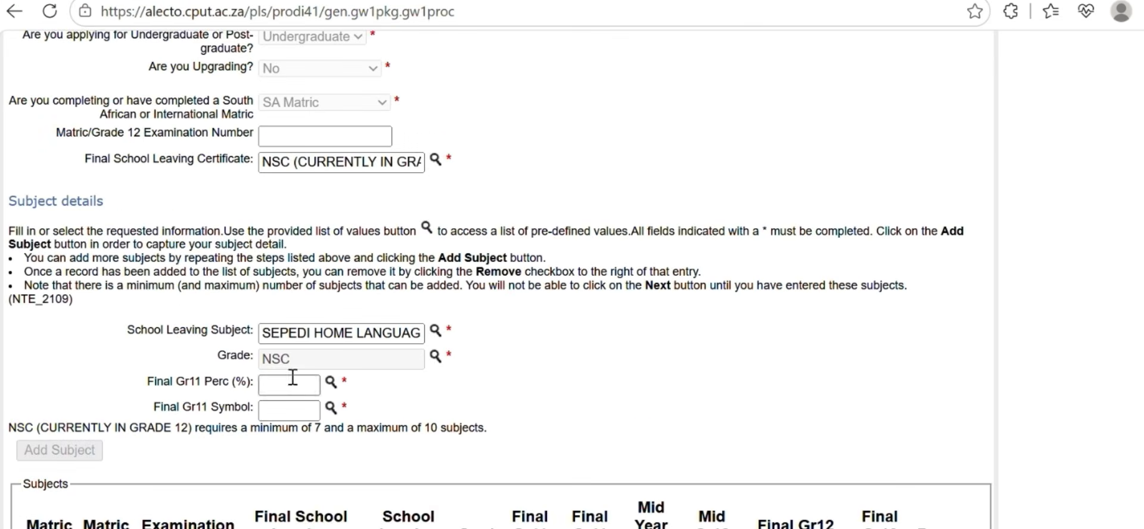
{"action": "left_click", "coordinate": [334, 380]}
{"action": "scroll", "coordinate": [70, 398], "scroll_direction": "down", "scroll_amount": 6}
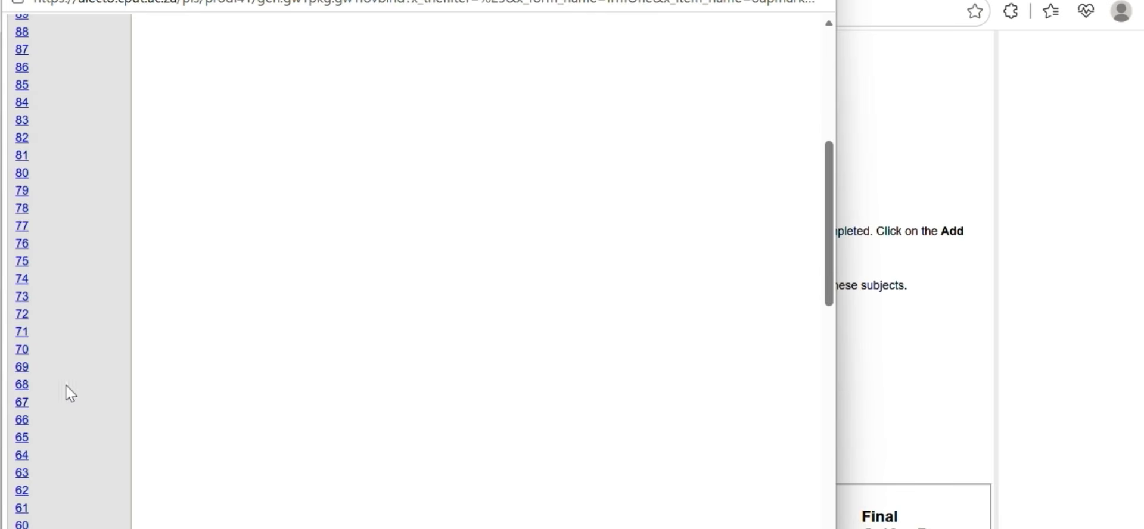
{"action": "left_click", "coordinate": [22, 260]}
{"action": "left_click", "coordinate": [331, 407]}
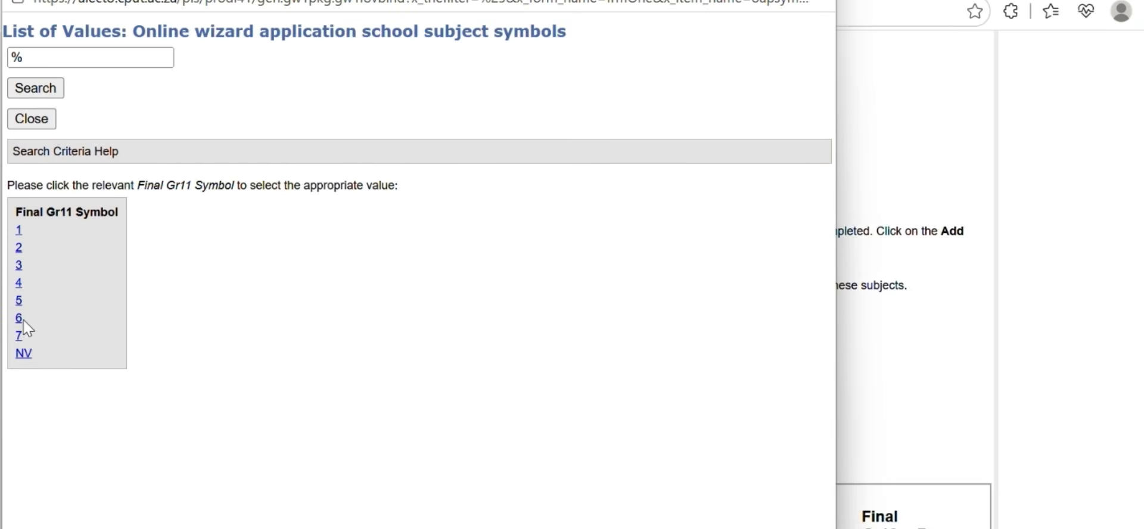
{"action": "left_click", "coordinate": [18, 318]}
{"action": "left_click", "coordinate": [90, 448]}
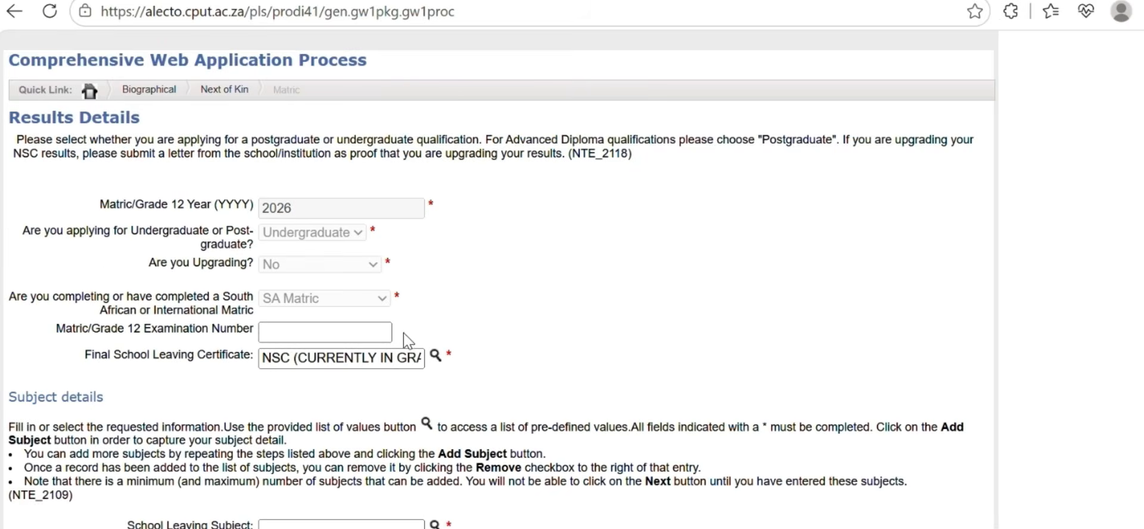
Add MATHEMATICS (NSC) with a Grade 11 mark of 38% and symbol 2
{"action": "left_click", "coordinate": [435, 524]}
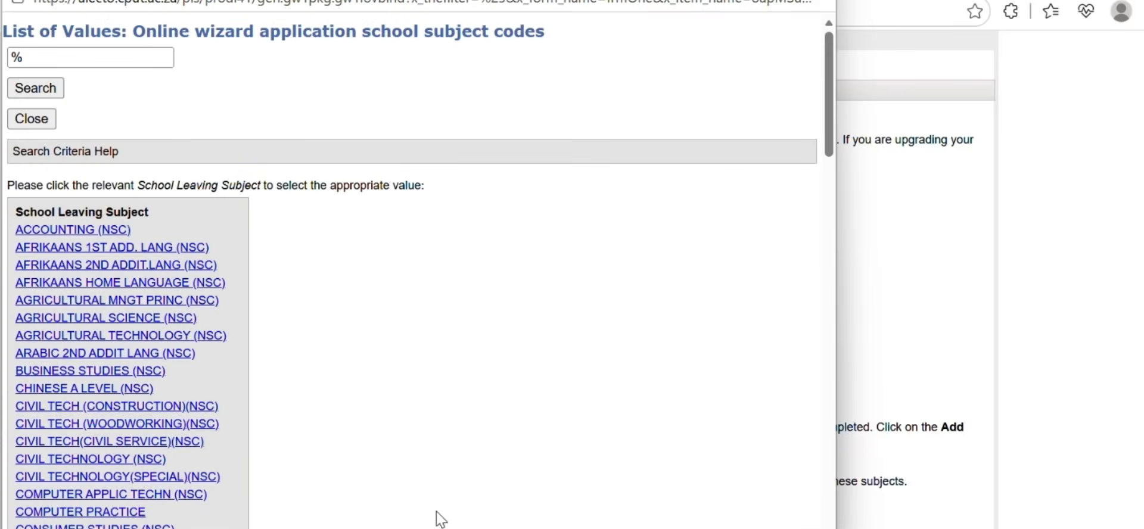
{"action": "scroll", "coordinate": [250, 477], "scroll_direction": "down", "scroll_amount": 9}
{"action": "scroll", "coordinate": [228, 464], "scroll_direction": "down", "scroll_amount": 5}
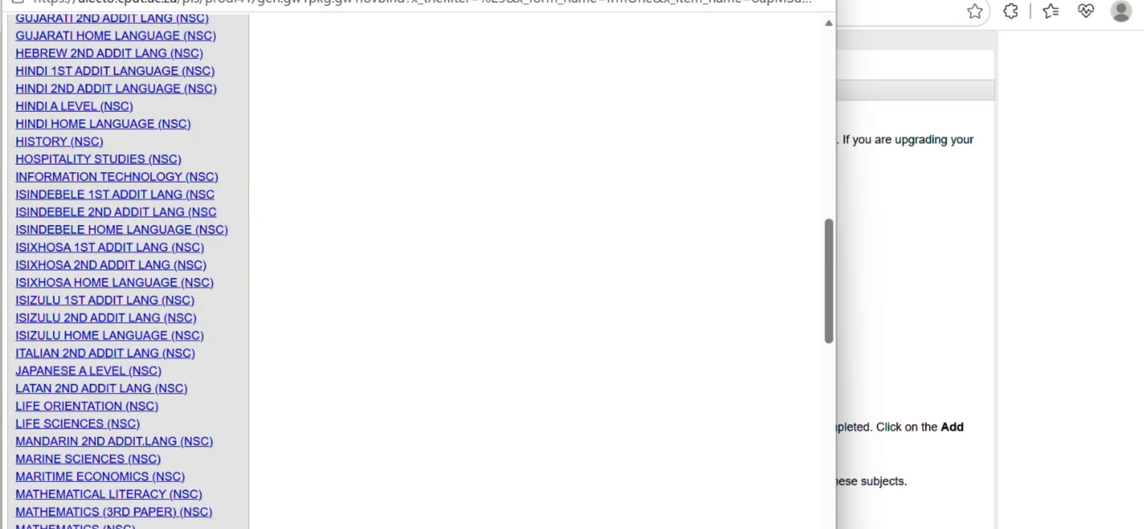
{"action": "left_click", "coordinate": [75, 526]}
{"action": "scroll", "coordinate": [438, 471], "scroll_direction": "down", "scroll_amount": 3}
{"action": "left_click", "coordinate": [331, 383]}
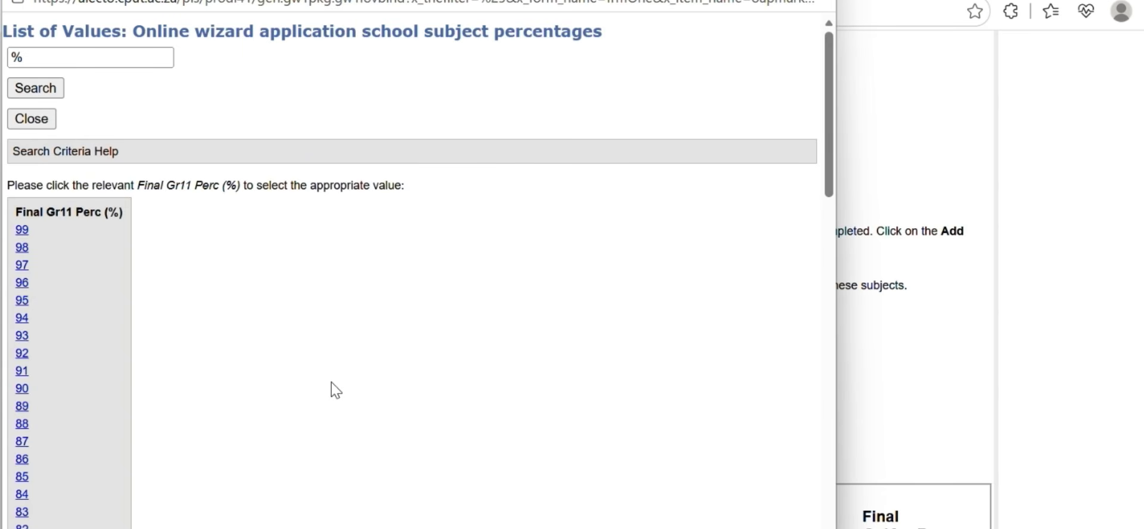
{"action": "scroll", "coordinate": [73, 387], "scroll_direction": "down", "scroll_amount": 5}
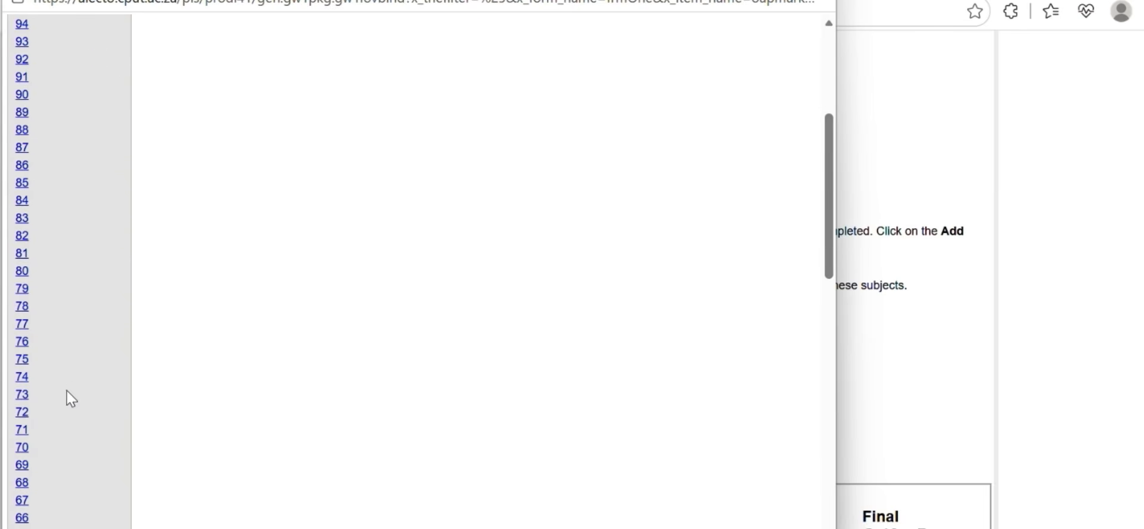
{"action": "scroll", "coordinate": [62, 397], "scroll_direction": "down", "scroll_amount": 10}
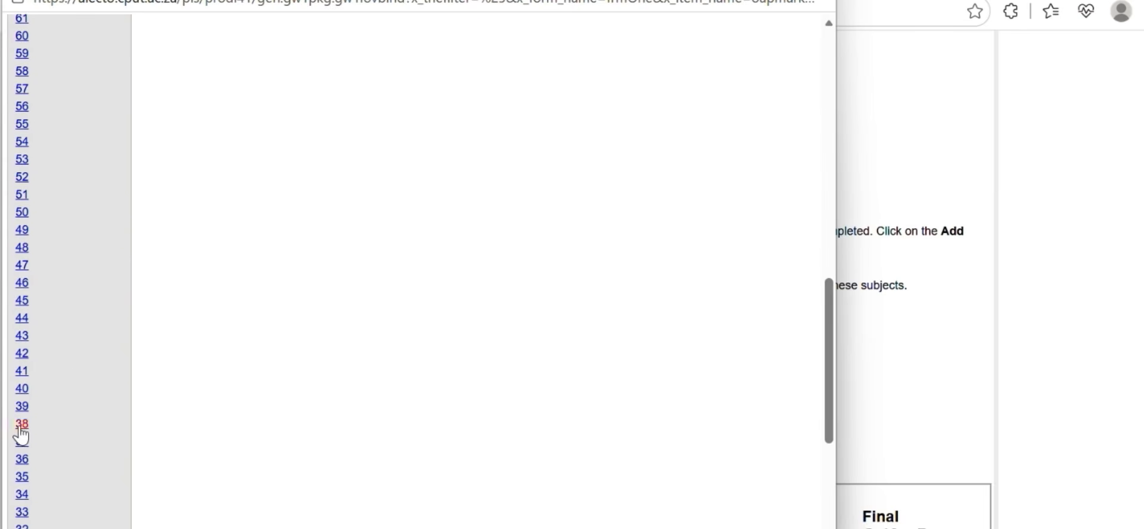
{"action": "left_click", "coordinate": [20, 427]}
{"action": "left_click", "coordinate": [332, 412]}
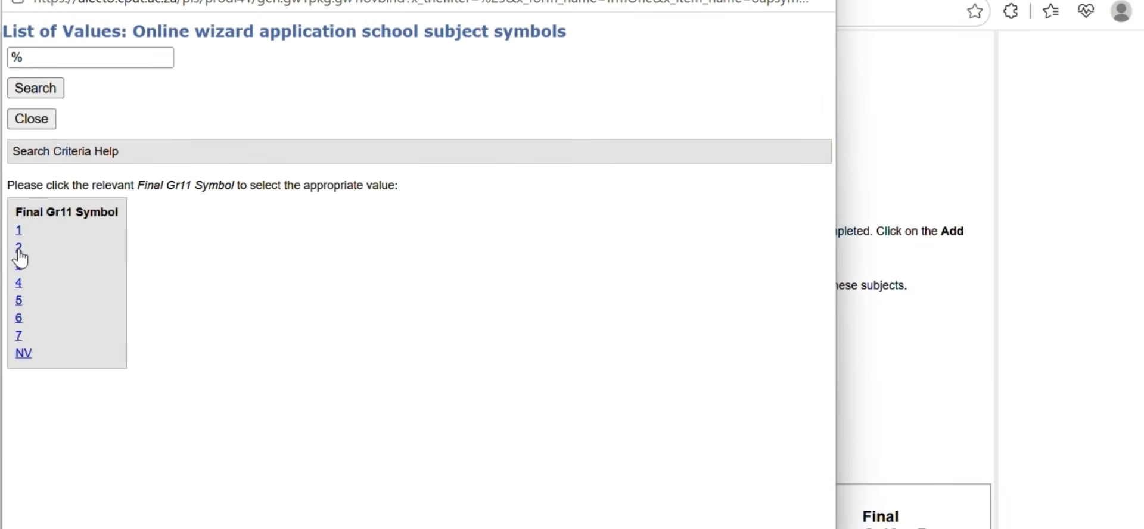
{"action": "left_click", "coordinate": [19, 249]}
{"action": "left_click", "coordinate": [83, 451]}
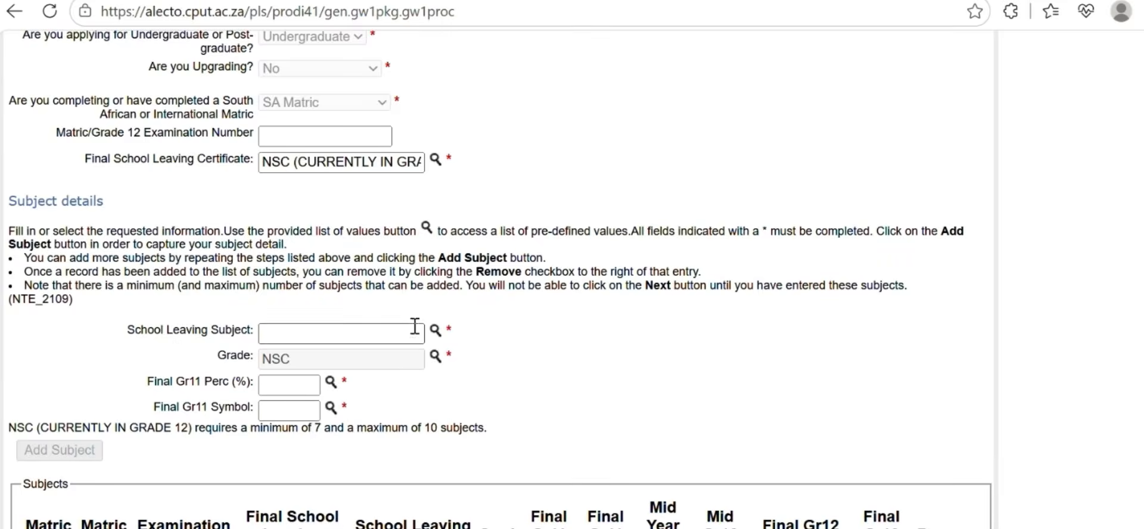
Add HISTORY (NSC) with a Grade 11 mark of 59% and symbol 4
{"action": "left_click", "coordinate": [435, 329]}
{"action": "scroll", "coordinate": [218, 366], "scroll_direction": "down", "scroll_amount": 3}
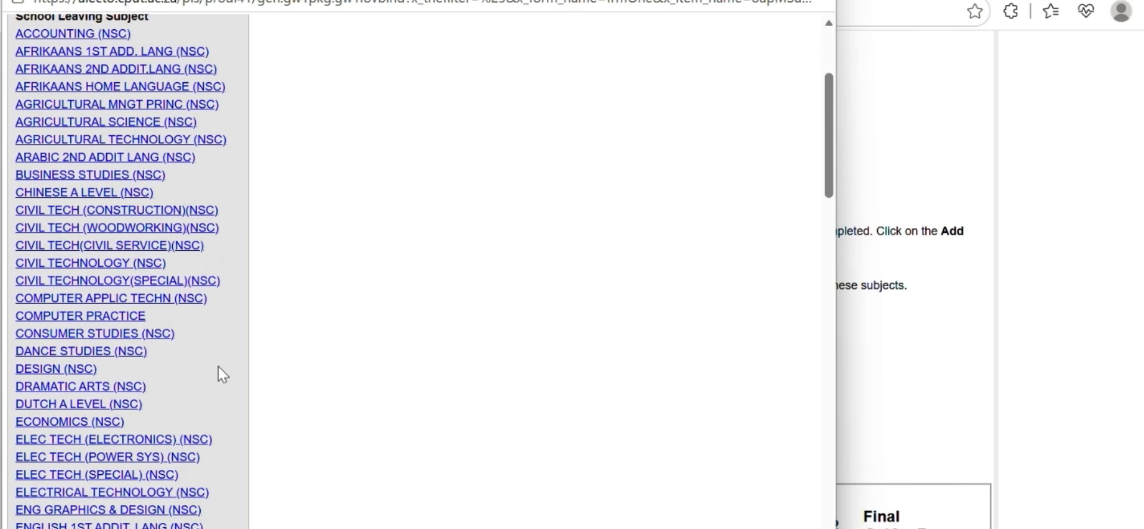
{"action": "scroll", "coordinate": [146, 370], "scroll_direction": "down", "scroll_amount": 3}
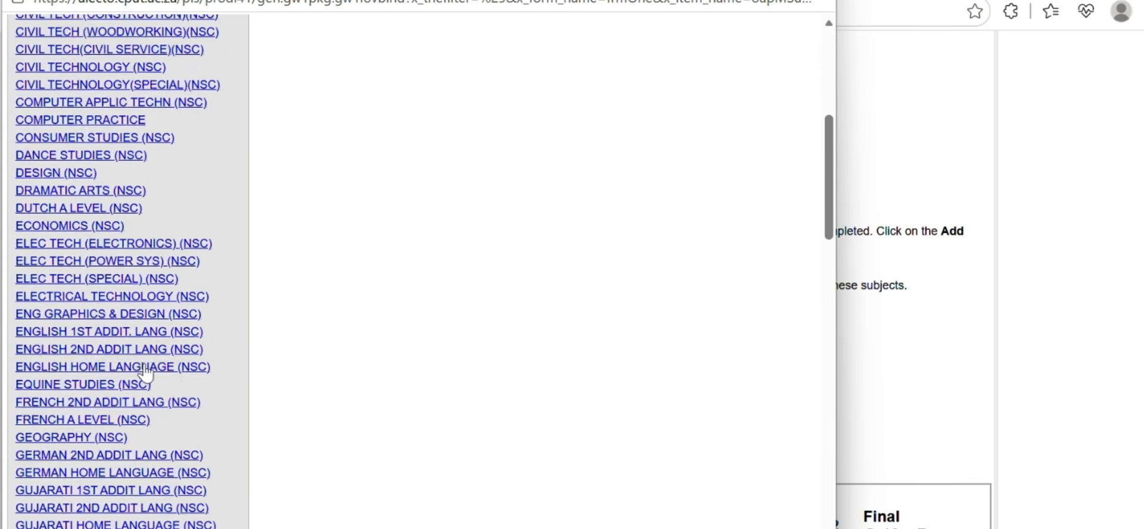
{"action": "scroll", "coordinate": [145, 368], "scroll_direction": "down", "scroll_amount": 3}
{"action": "left_click", "coordinate": [80, 437]}
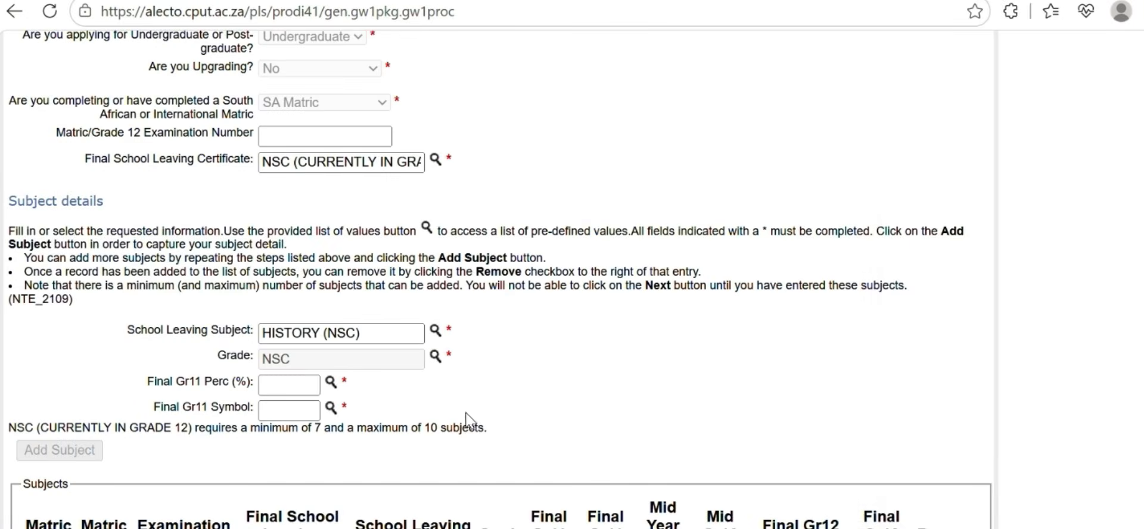
{"action": "left_click", "coordinate": [329, 387]}
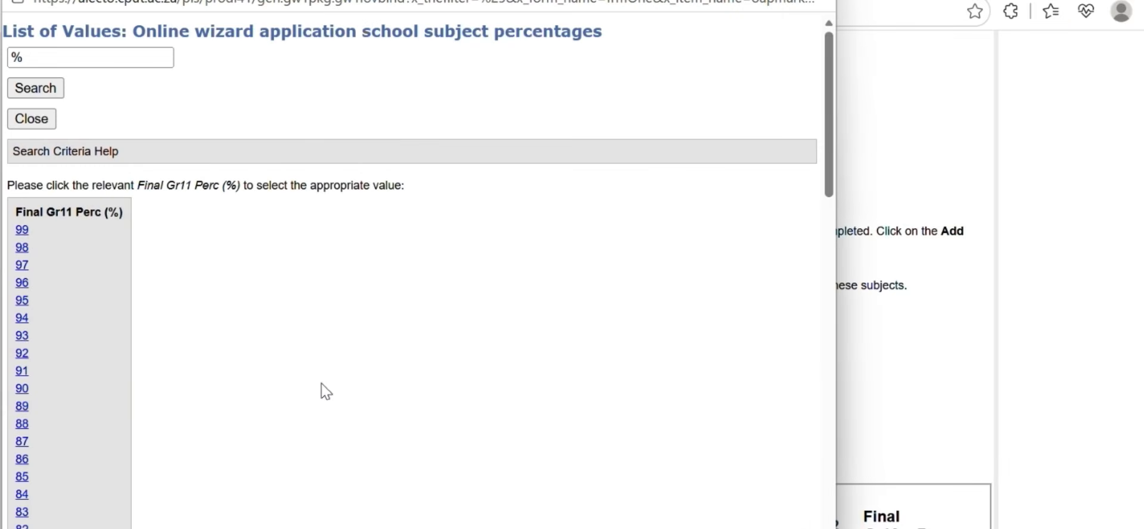
{"action": "scroll", "coordinate": [115, 403], "scroll_direction": "down", "scroll_amount": 10}
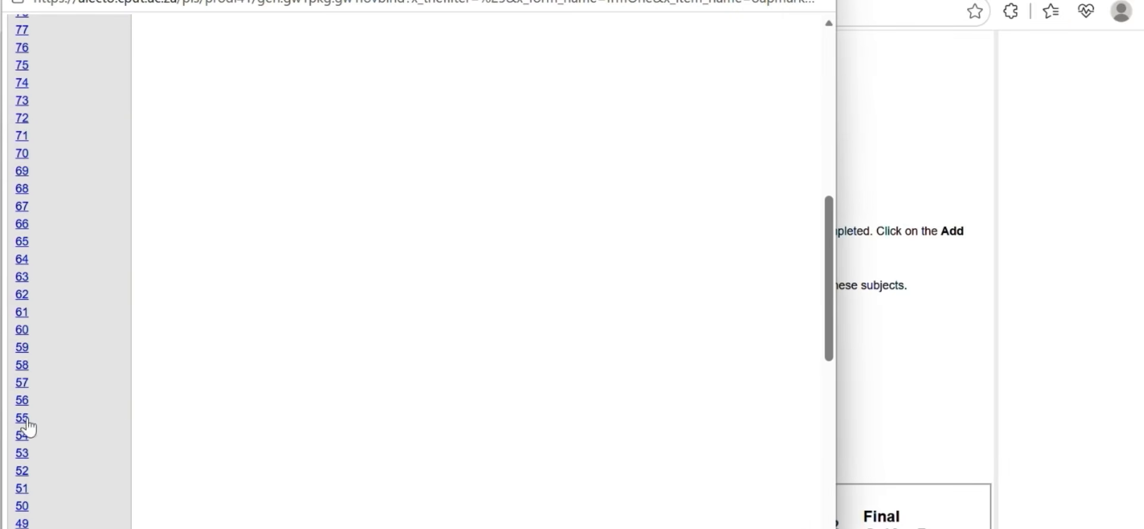
{"action": "left_click", "coordinate": [22, 347]}
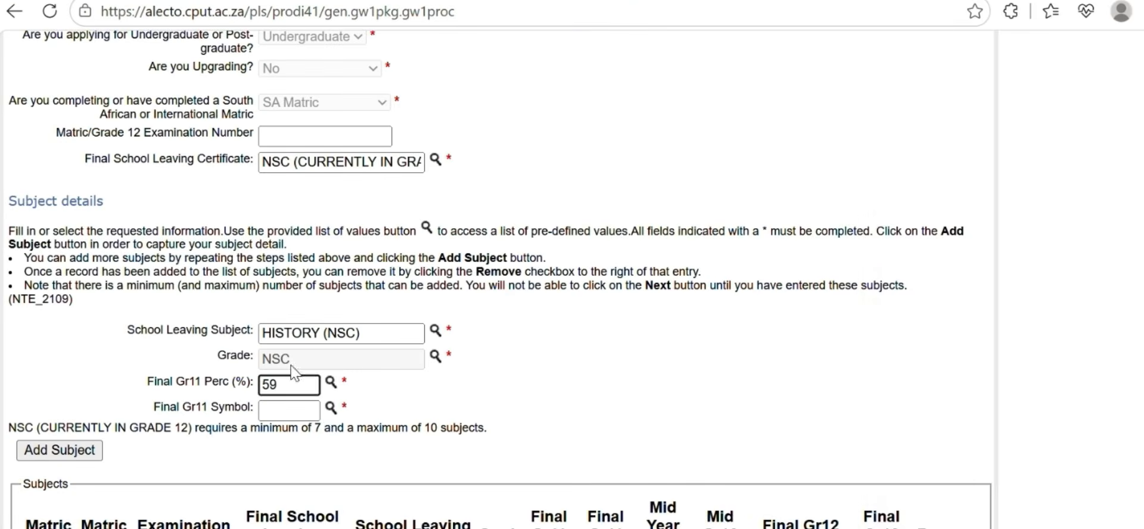
{"action": "left_click", "coordinate": [330, 408]}
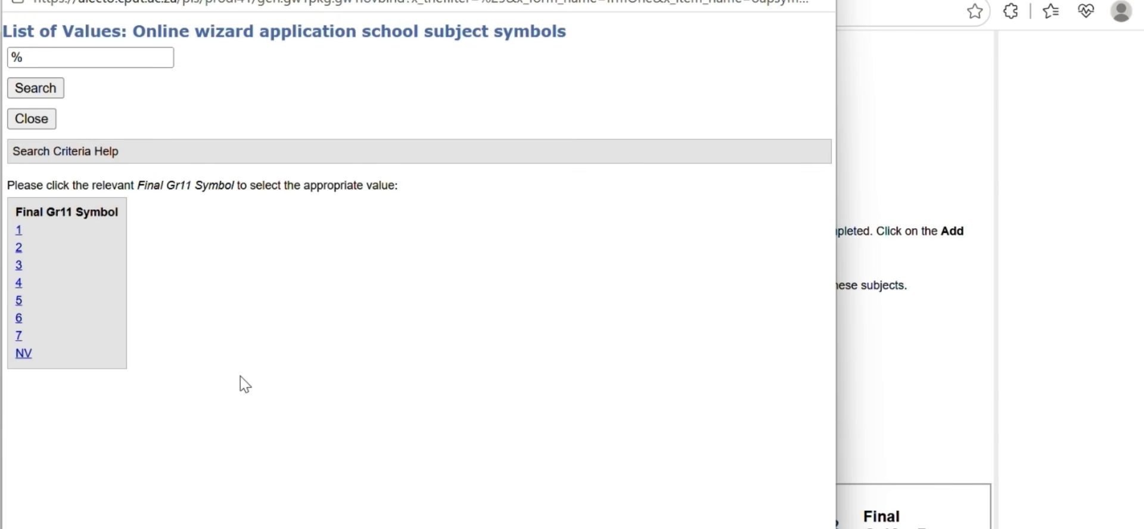
{"action": "left_click", "coordinate": [18, 282]}
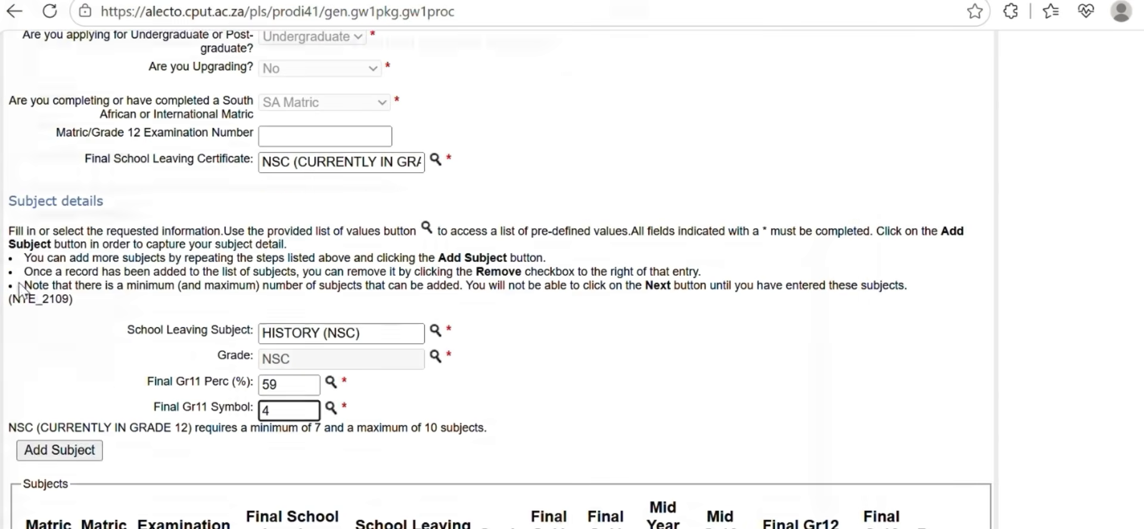
{"action": "left_click", "coordinate": [83, 458]}
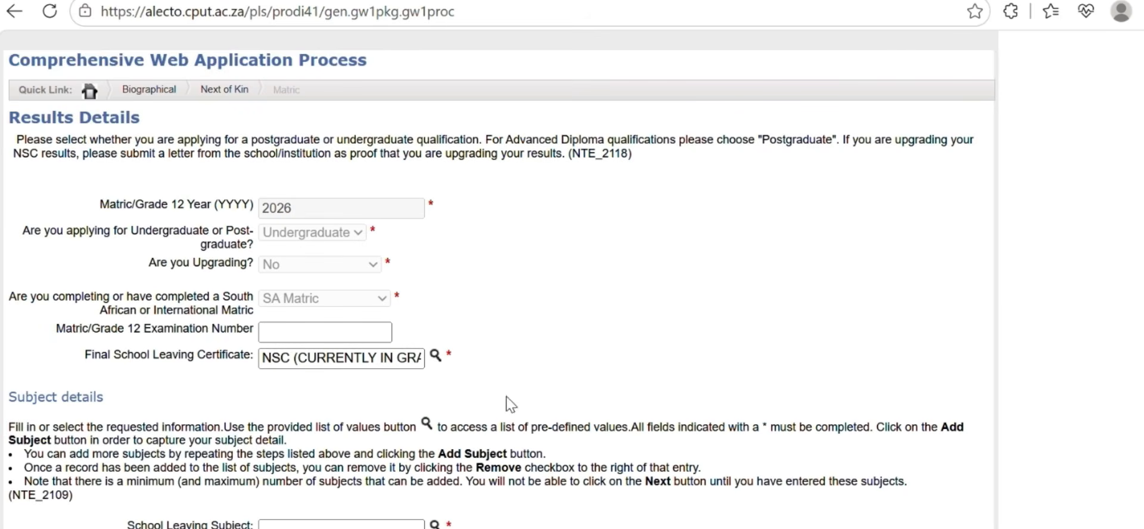
{"action": "scroll", "coordinate": [379, 441], "scroll_direction": "down", "scroll_amount": 2}
Add LIFE ORIENTATION (NSC) with a Grade 11 mark of 76% and symbol 6
{"action": "left_click", "coordinate": [435, 428]}
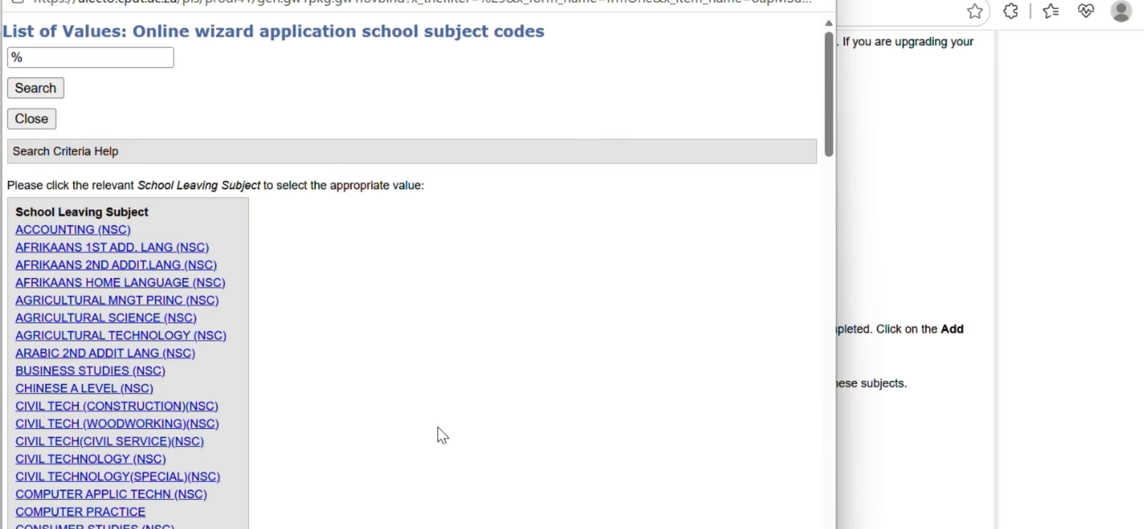
{"action": "scroll", "coordinate": [250, 439], "scroll_direction": "down", "scroll_amount": 10}
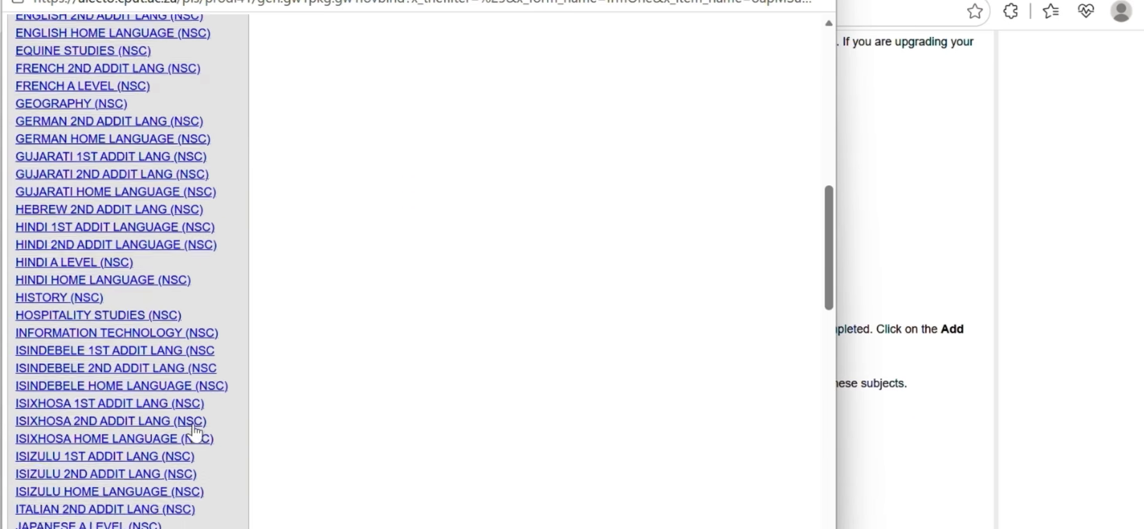
{"action": "scroll", "coordinate": [192, 424], "scroll_direction": "down", "scroll_amount": 3}
{"action": "left_click", "coordinate": [85, 407]}
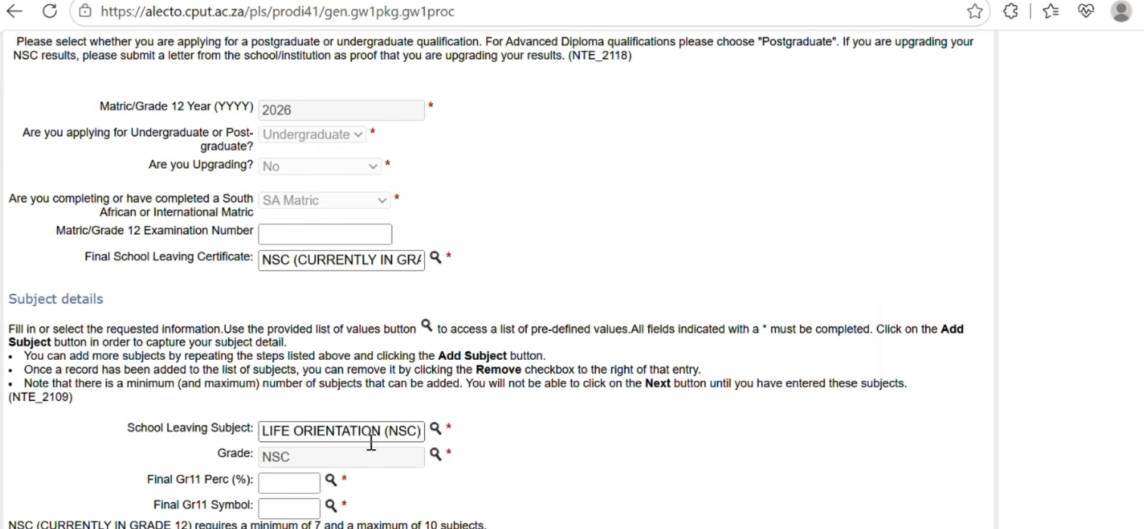
{"action": "left_click", "coordinate": [332, 480]}
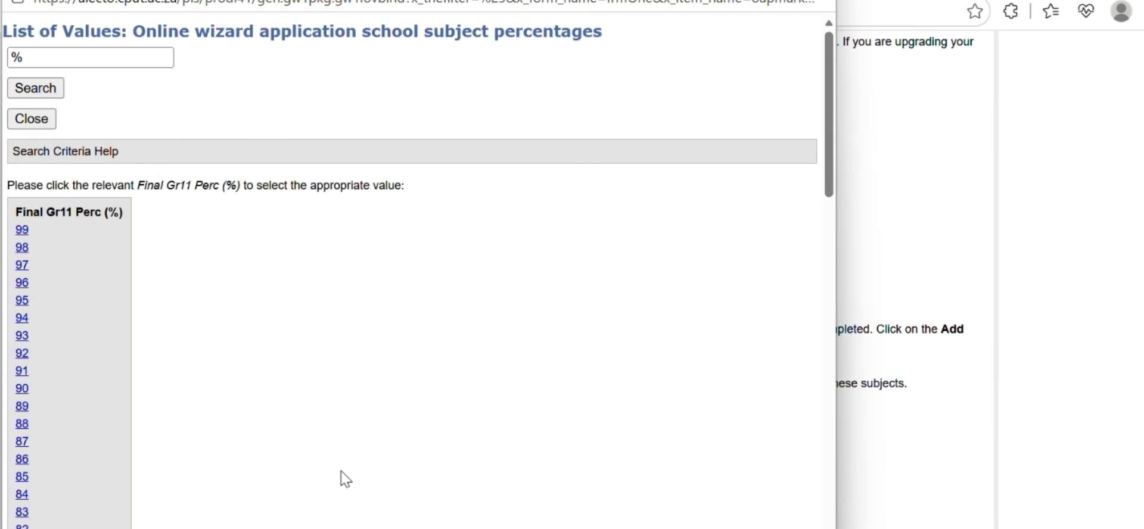
{"action": "scroll", "coordinate": [179, 465], "scroll_direction": "down", "scroll_amount": 3}
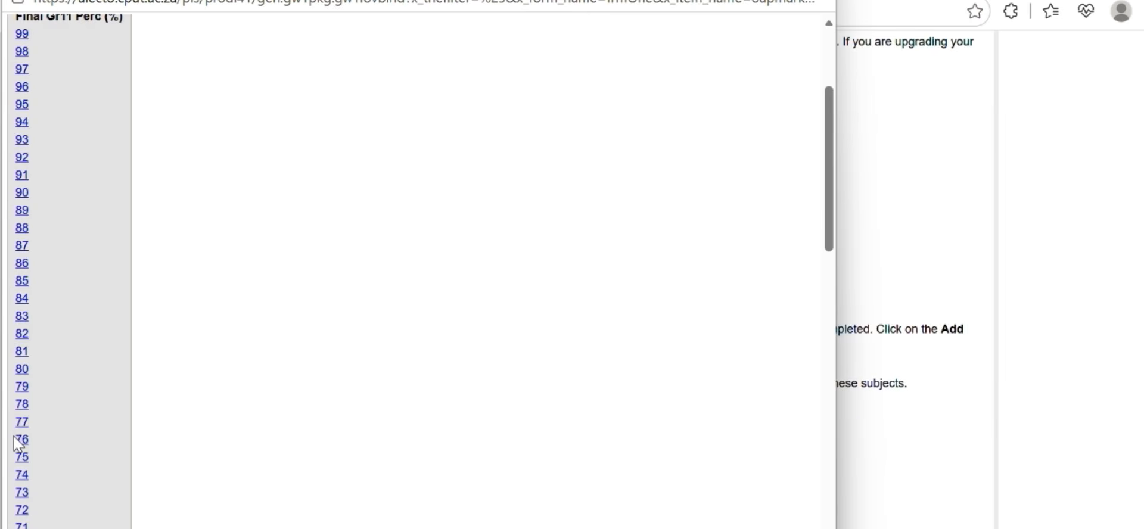
{"action": "left_click", "coordinate": [20, 439]}
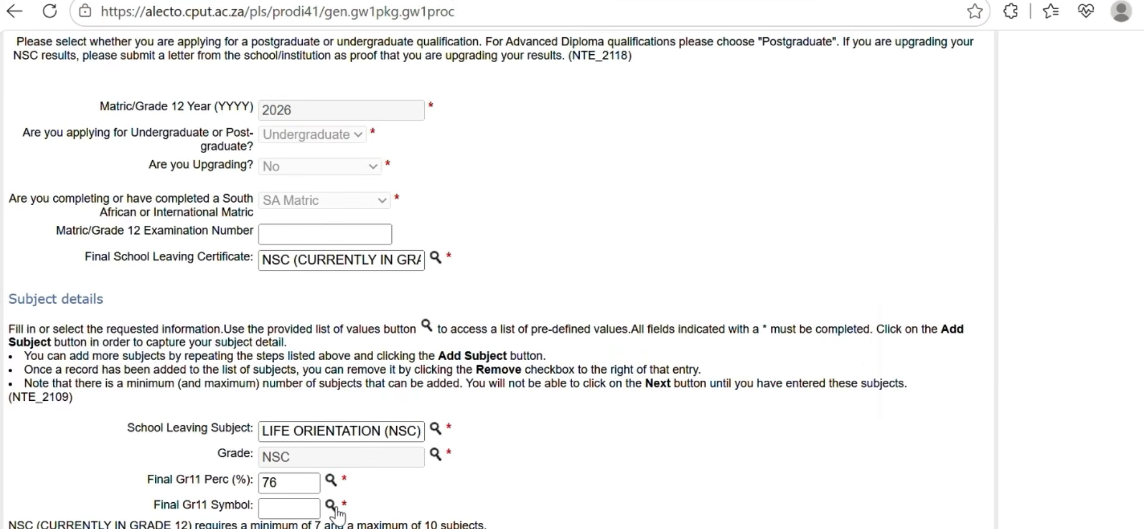
{"action": "left_click", "coordinate": [331, 506]}
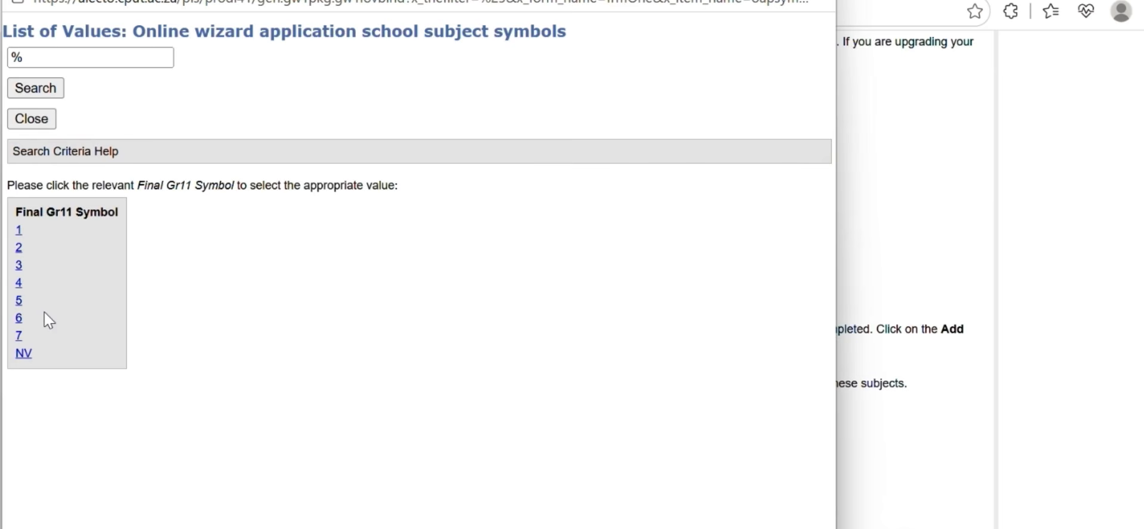
{"action": "left_click", "coordinate": [18, 319]}
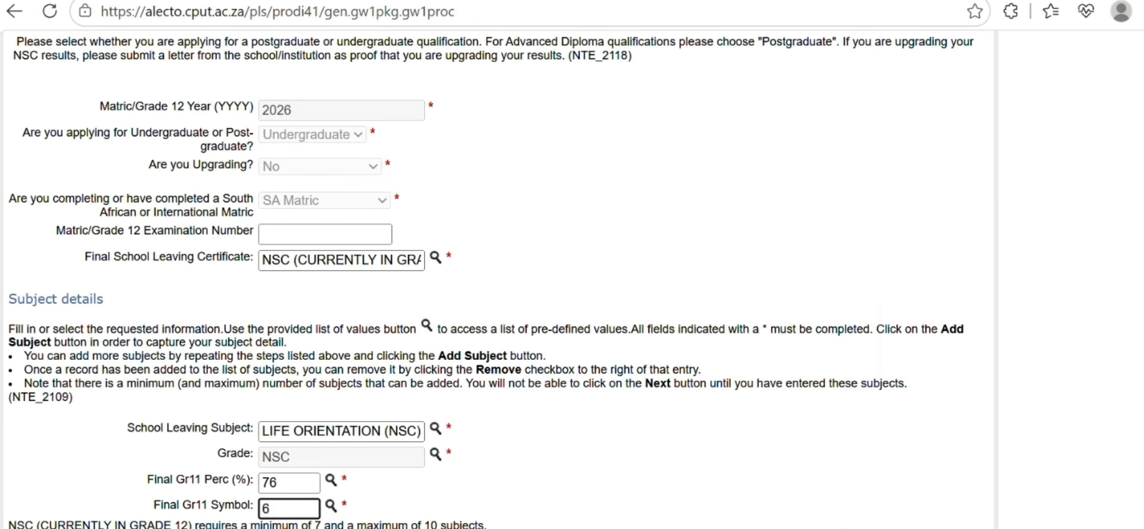
{"action": "left_click", "coordinate": [42, 528]}
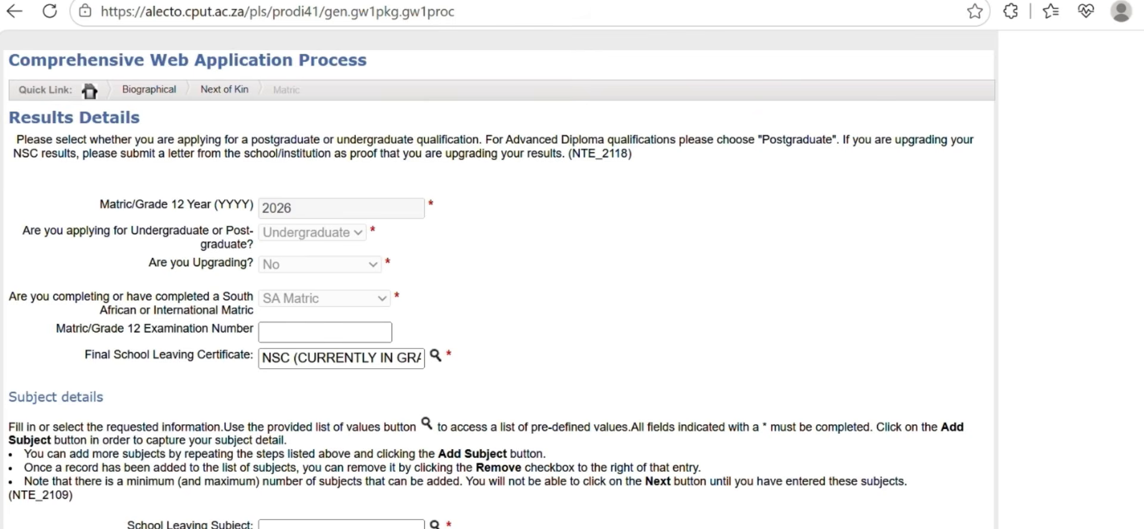
{"action": "left_click", "coordinate": [435, 525]}
Choose LIFE SCIENCES (NSC) with a Grade 11 mark of 45% and symbol 3
{"action": "scroll", "coordinate": [204, 477], "scroll_direction": "down", "scroll_amount": 6}
{"action": "scroll", "coordinate": [205, 477], "scroll_direction": "down", "scroll_amount": 5}
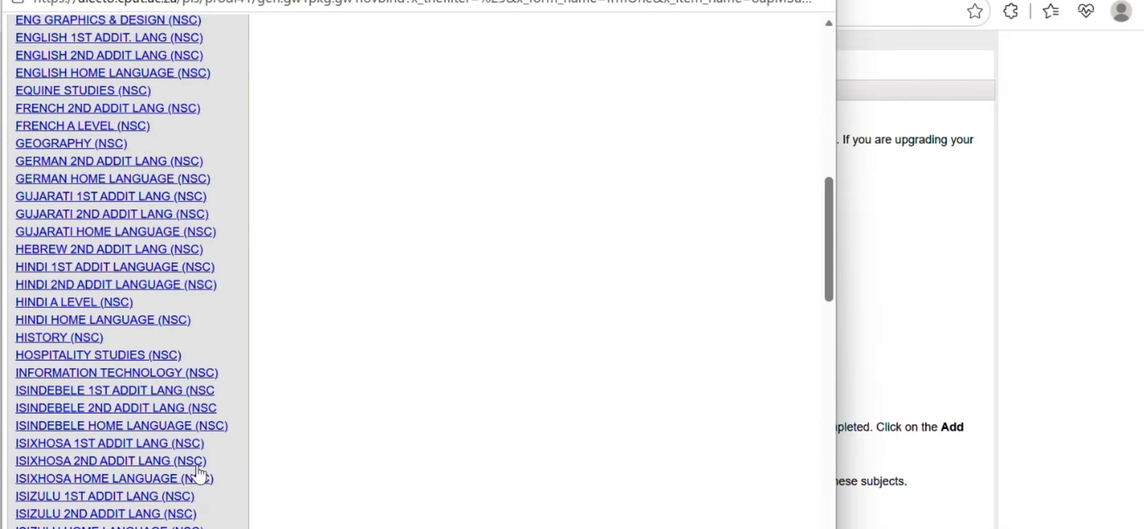
{"action": "scroll", "coordinate": [199, 475], "scroll_direction": "down", "scroll_amount": 9}
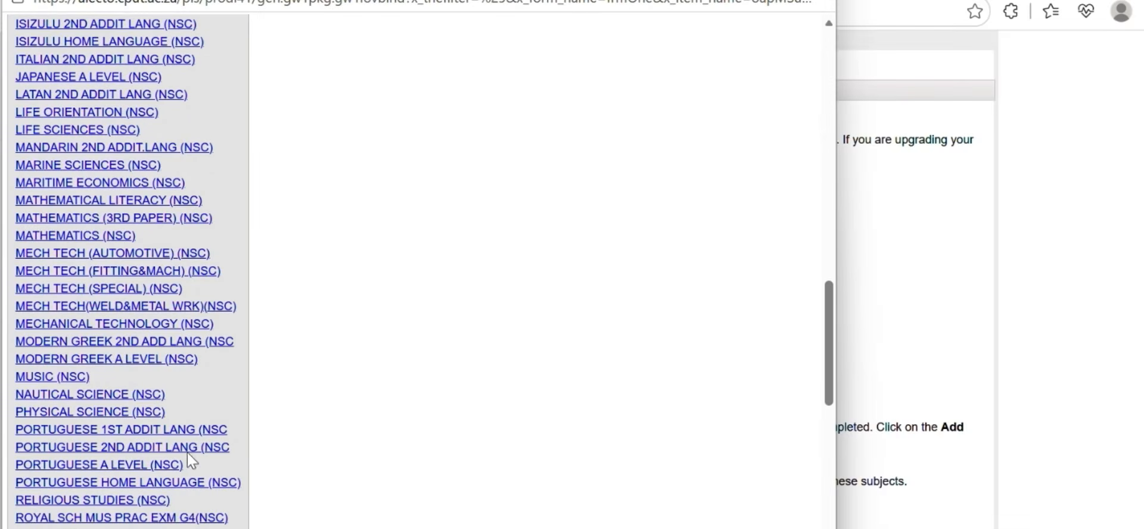
{"action": "left_click", "coordinate": [78, 130]}
{"action": "scroll", "coordinate": [447, 471], "scroll_direction": "down", "scroll_amount": 1}
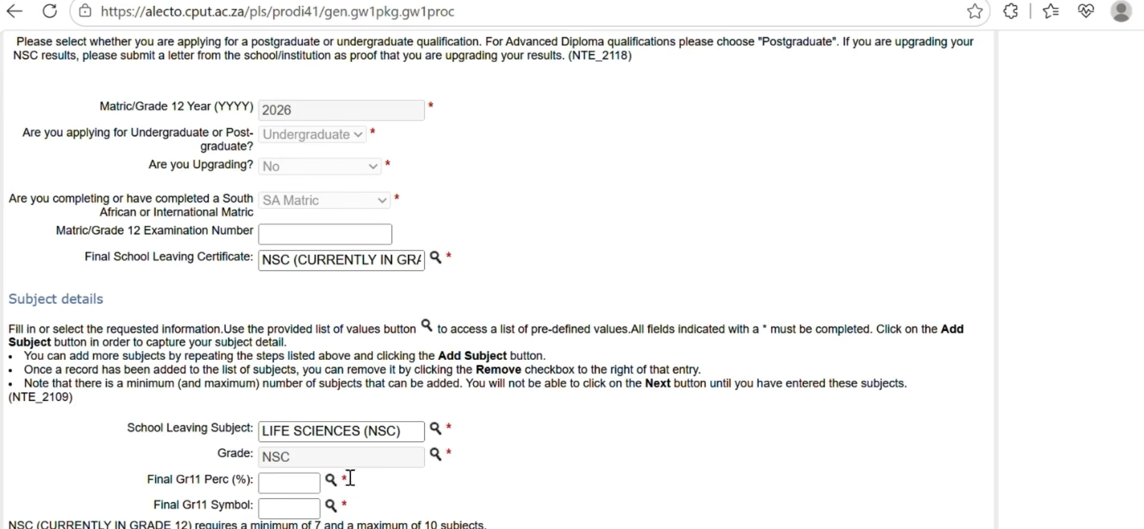
{"action": "left_click", "coordinate": [330, 480]}
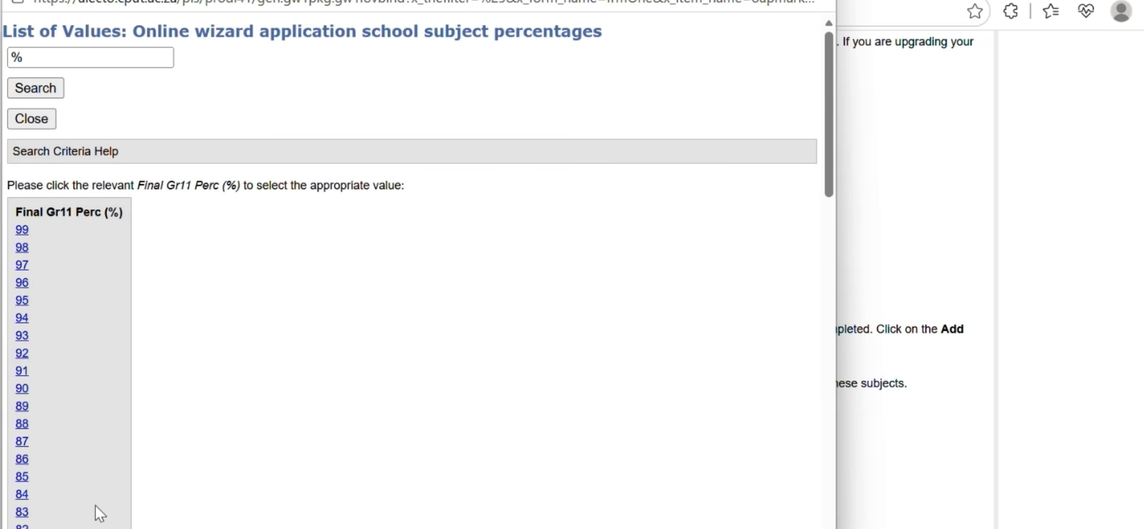
{"action": "scroll", "coordinate": [98, 500], "scroll_direction": "down", "scroll_amount": 7}
{"action": "scroll", "coordinate": [98, 501], "scroll_direction": "down", "scroll_amount": 7}
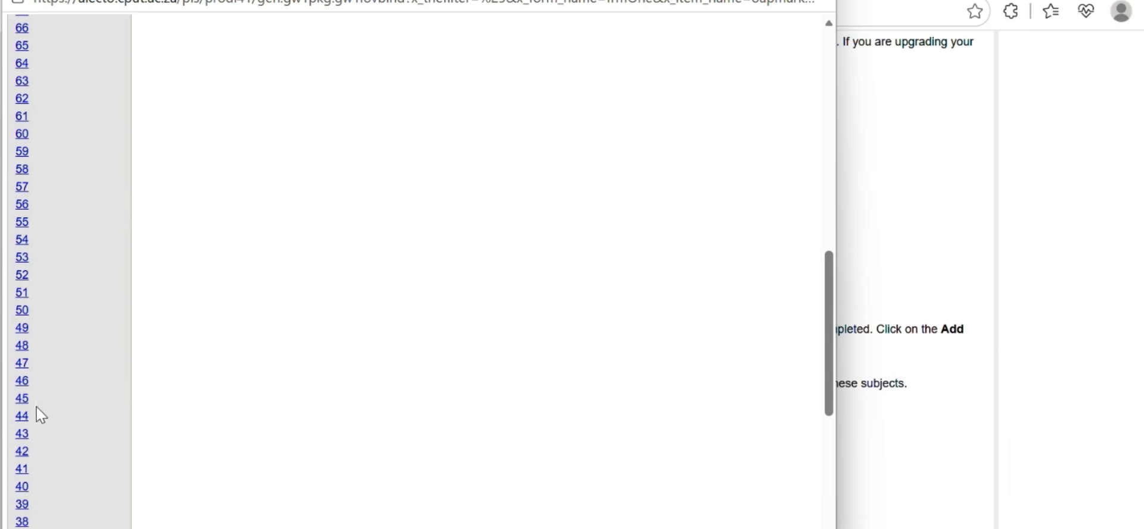
{"action": "left_click", "coordinate": [22, 398]}
{"action": "left_click", "coordinate": [332, 513]}
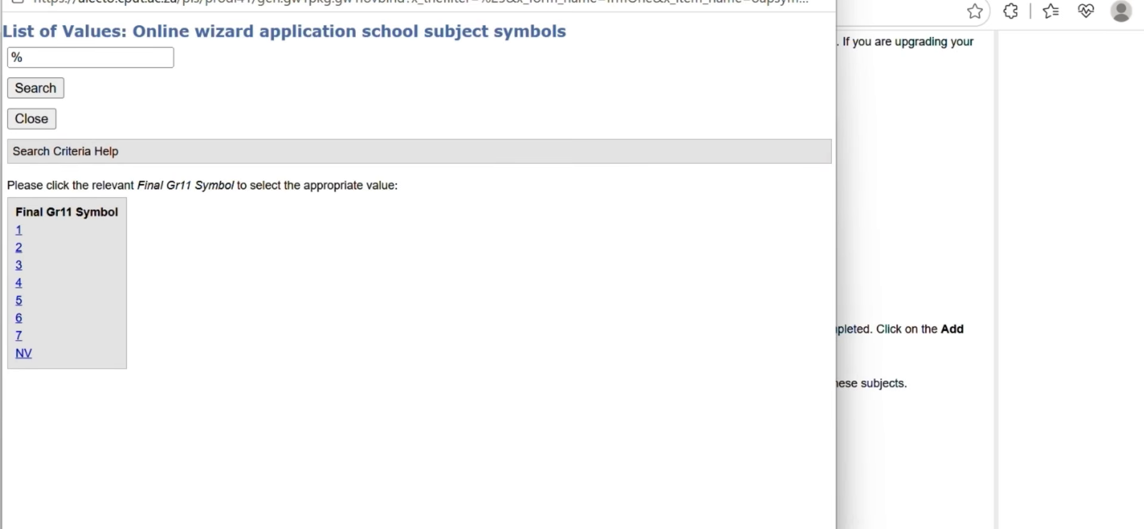
{"action": "left_click", "coordinate": [19, 266]}
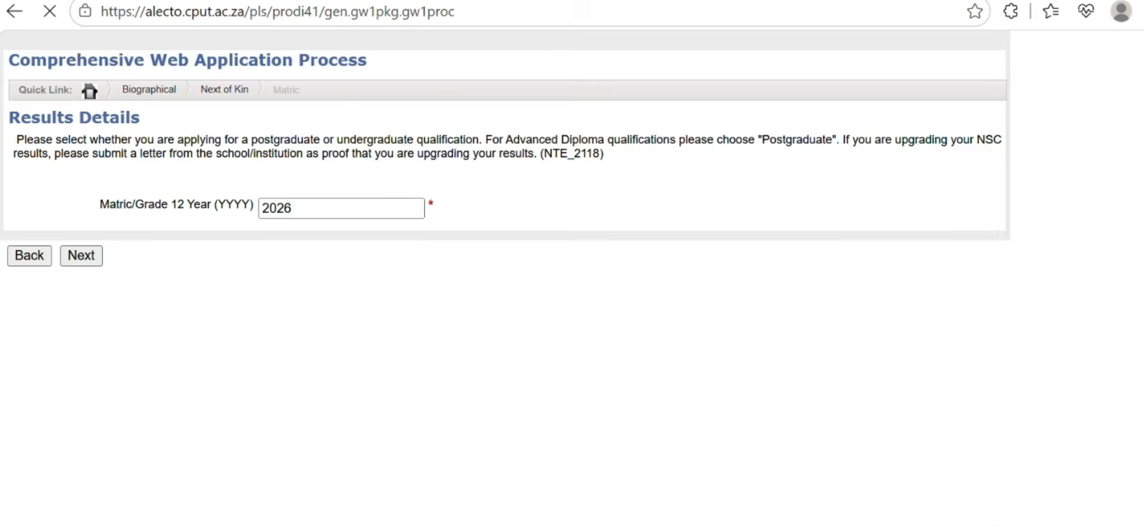
{"action": "left_click", "coordinate": [433, 430]}
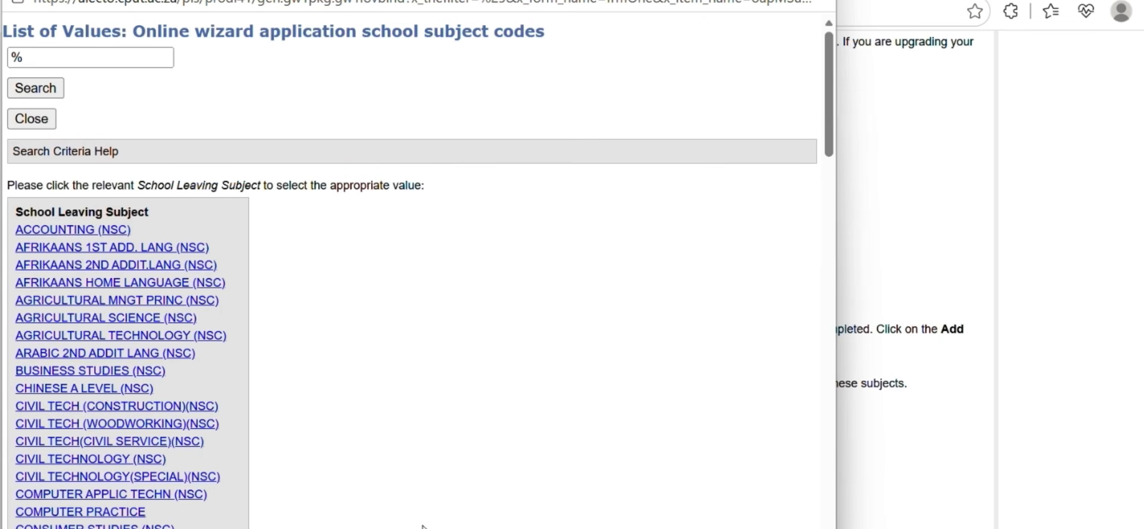
Choose TOURISM (NSC) with a Grade 11 mark of 56% and symbol 4
{"action": "scroll", "coordinate": [250, 495], "scroll_direction": "down", "scroll_amount": 20}
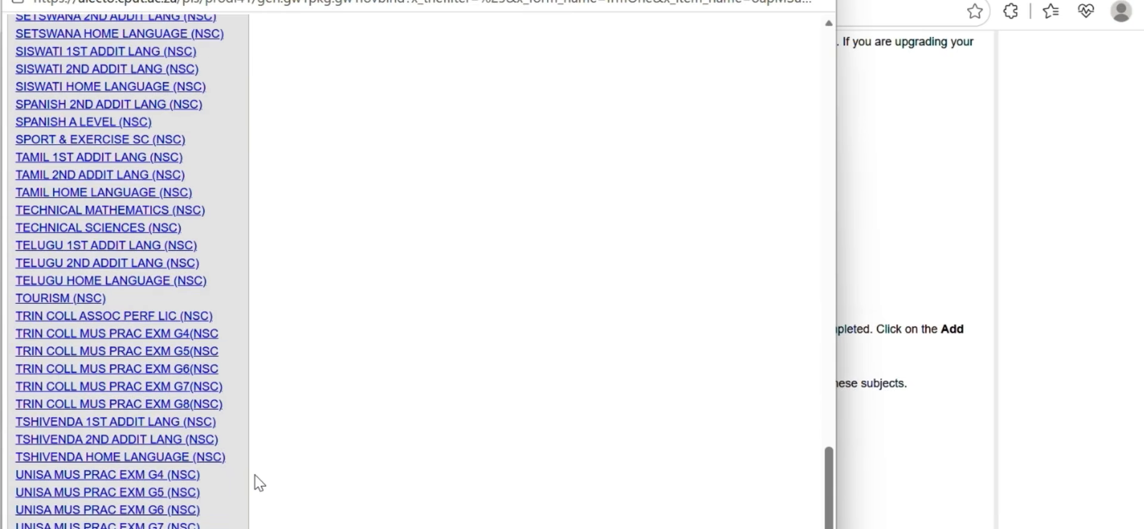
{"action": "left_click", "coordinate": [55, 303]}
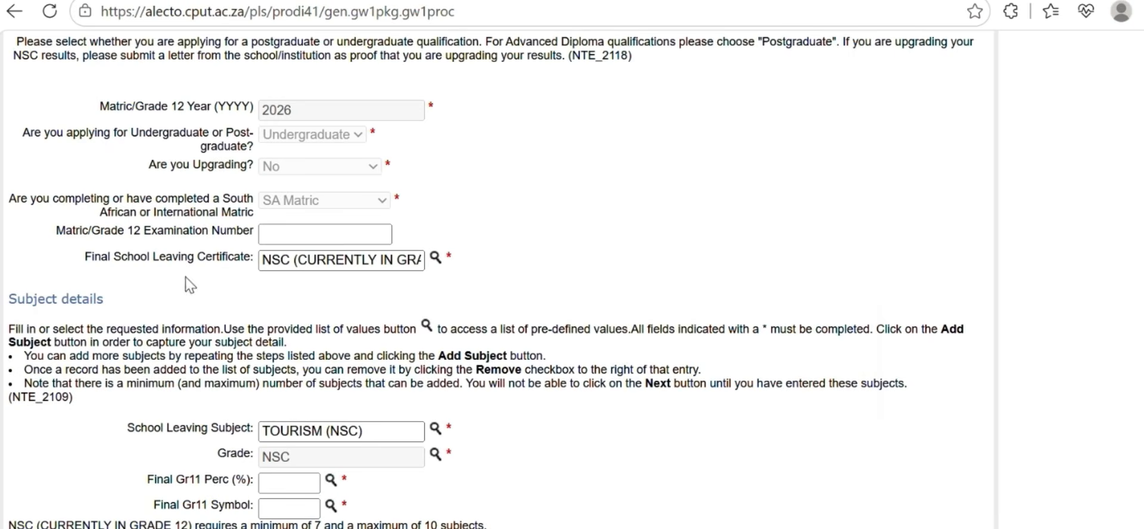
{"action": "left_click", "coordinate": [316, 478]}
{"action": "scroll", "coordinate": [112, 366], "scroll_direction": "down", "scroll_amount": 10}
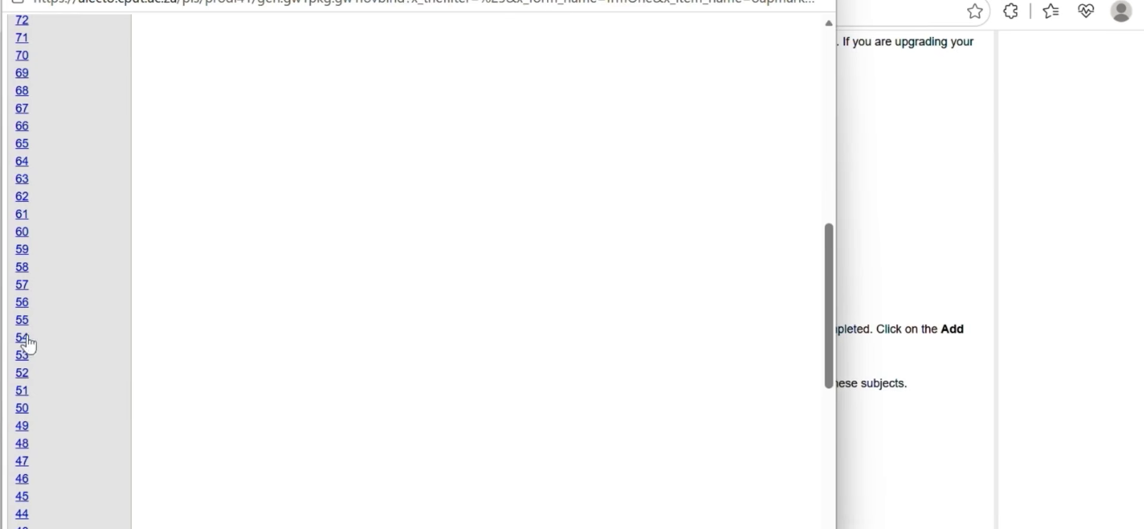
{"action": "left_click", "coordinate": [23, 304]}
{"action": "left_click", "coordinate": [329, 507]}
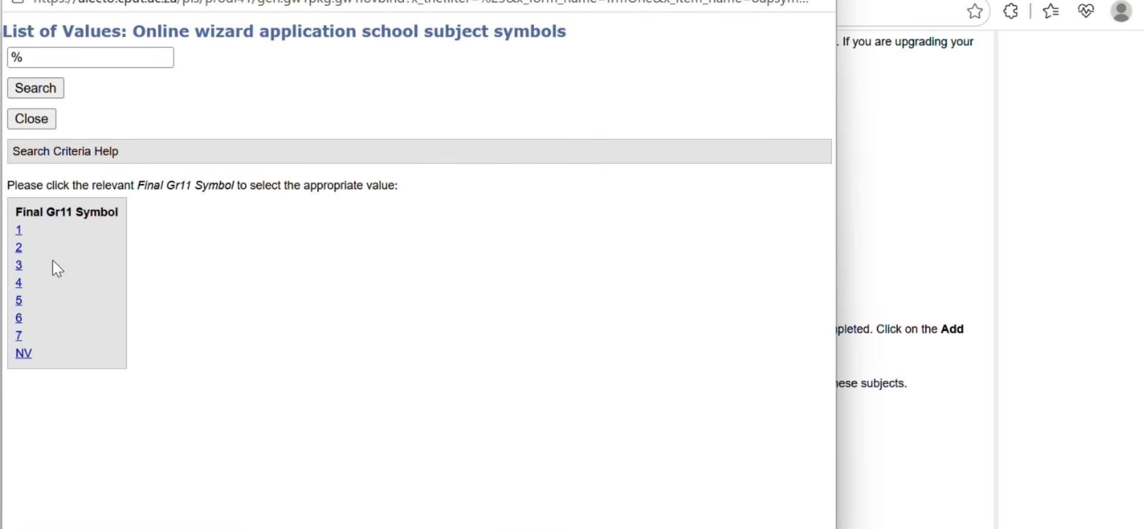
{"action": "left_click", "coordinate": [18, 283]}
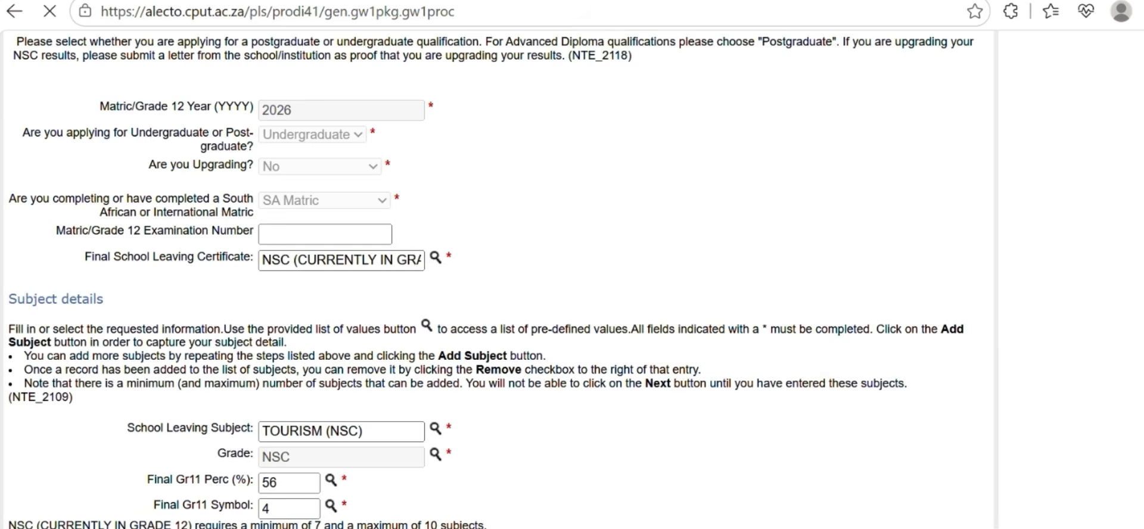
{"action": "scroll", "coordinate": [56, 524], "scroll_direction": "down", "scroll_amount": 3}
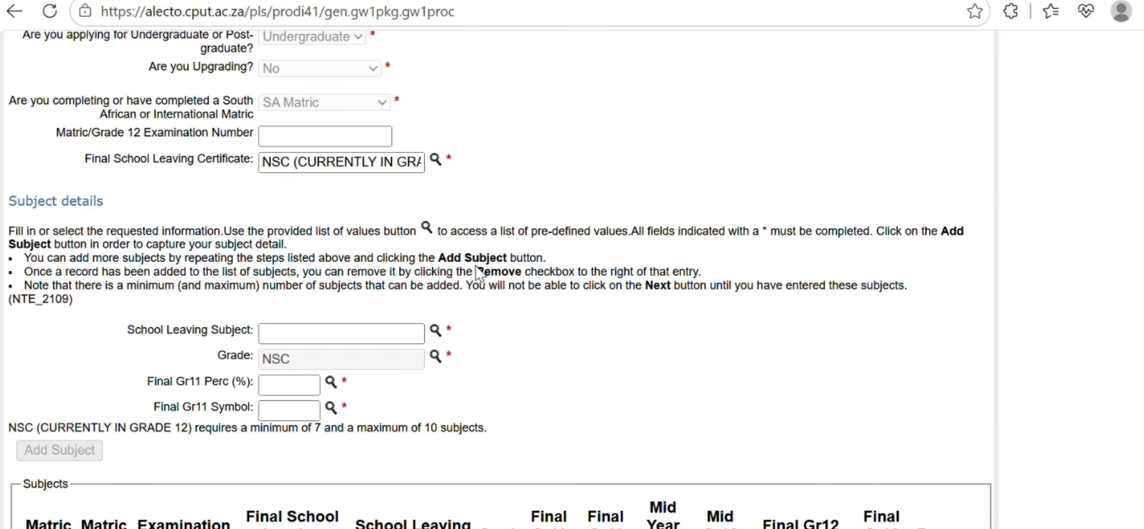
Add PHYSICAL SCIENCE (NSC) with a Grade 11 mark of 41% and symbol 3
{"action": "left_click", "coordinate": [435, 333]}
{"action": "scroll", "coordinate": [234, 413], "scroll_direction": "down", "scroll_amount": 5}
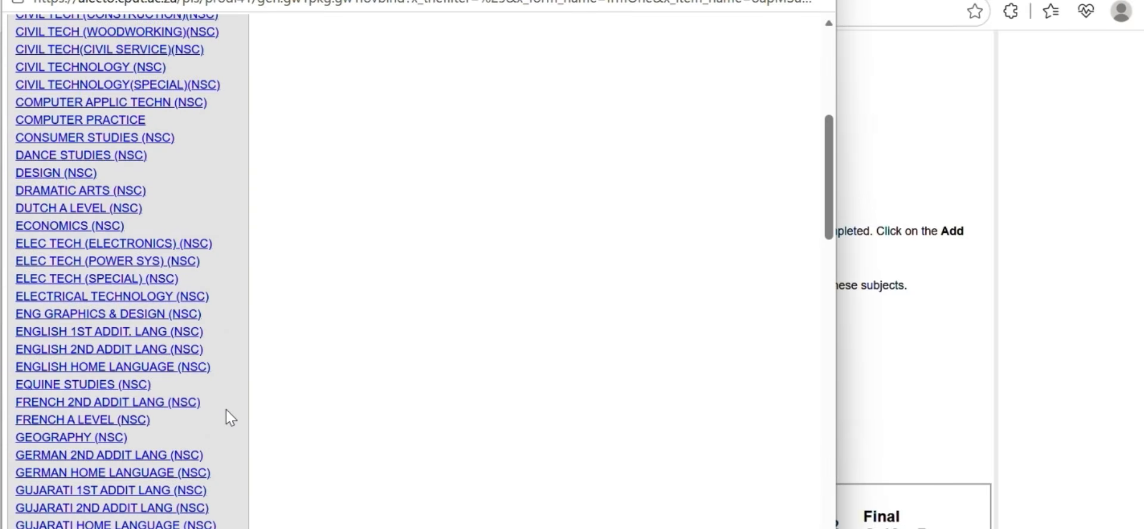
{"action": "scroll", "coordinate": [226, 409], "scroll_direction": "down", "scroll_amount": 5}
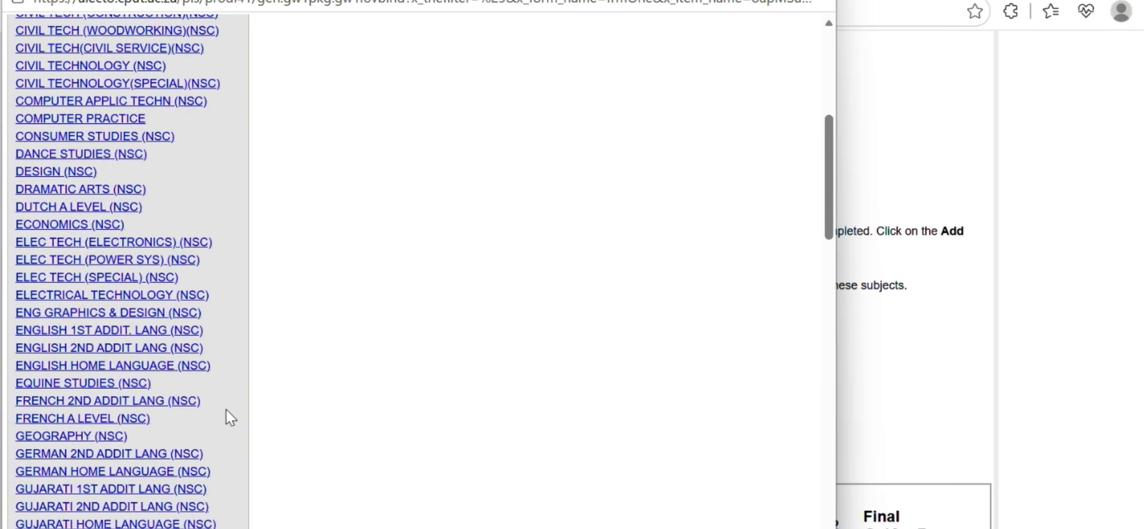
{"action": "scroll", "coordinate": [226, 410], "scroll_direction": "down", "scroll_amount": 5}
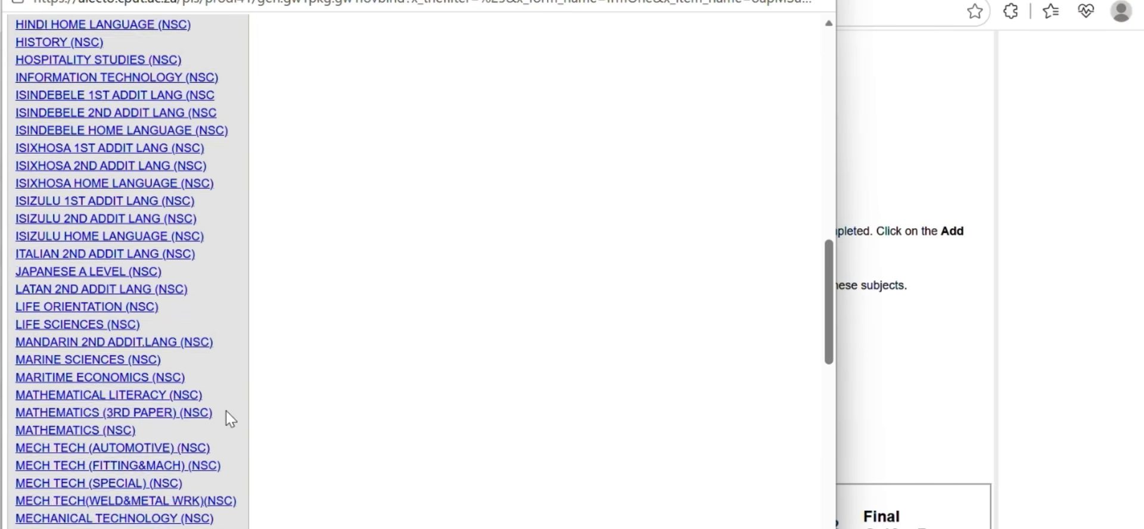
{"action": "left_click", "coordinate": [117, 424]}
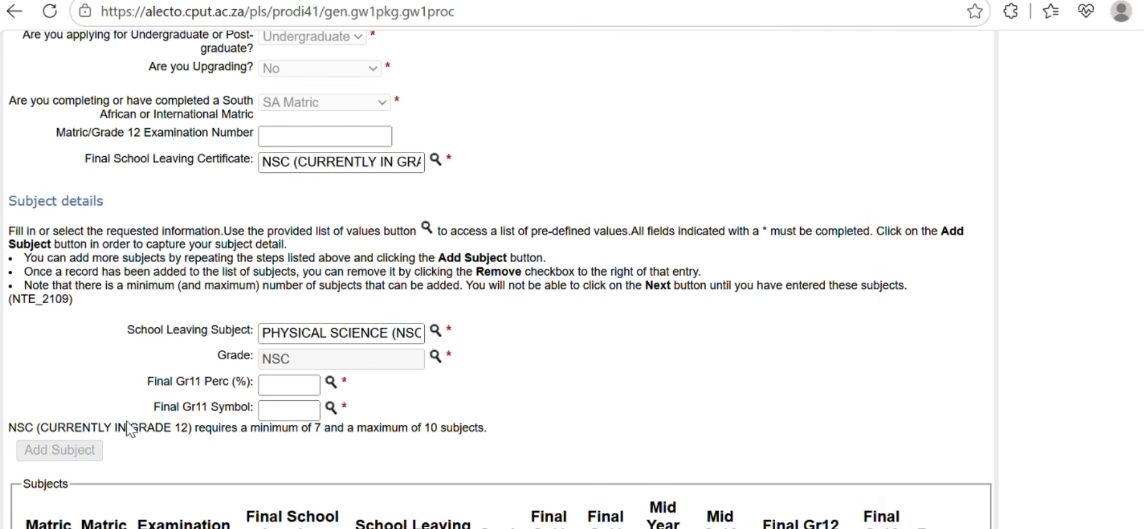
{"action": "left_click", "coordinate": [336, 392]}
{"action": "scroll", "coordinate": [199, 455], "scroll_direction": "down", "scroll_amount": 5}
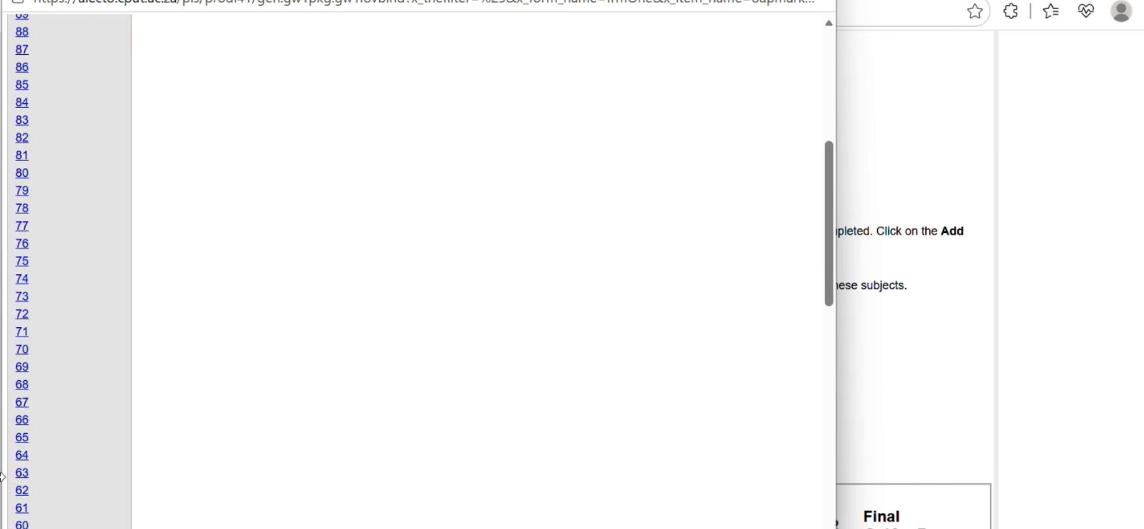
{"action": "scroll", "coordinate": [92, 300], "scroll_direction": "down", "scroll_amount": 5}
{"action": "scroll", "coordinate": [92, 300], "scroll_direction": "down", "scroll_amount": 1}
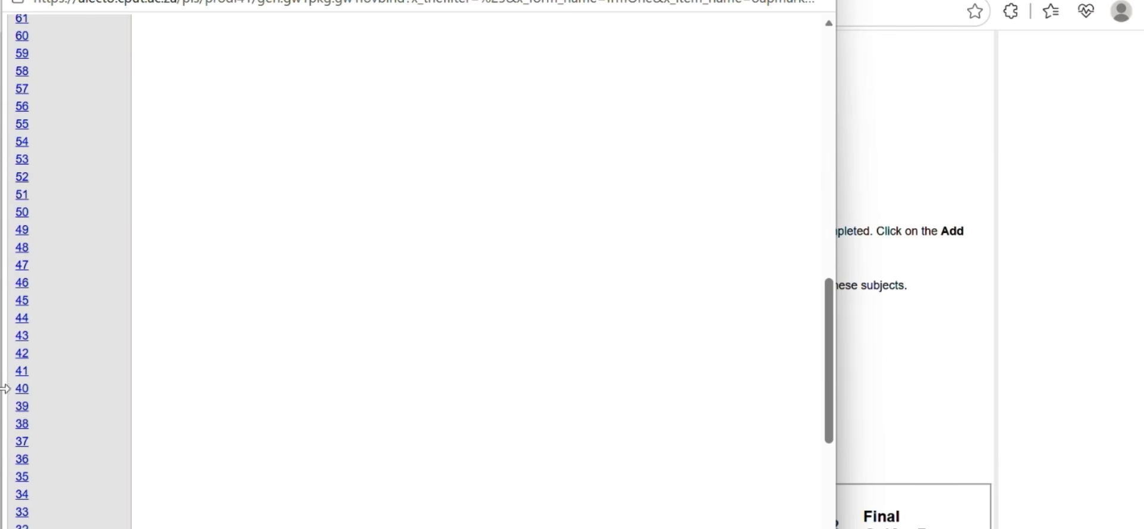
{"action": "left_click", "coordinate": [18, 380]}
{"action": "left_click", "coordinate": [330, 408]}
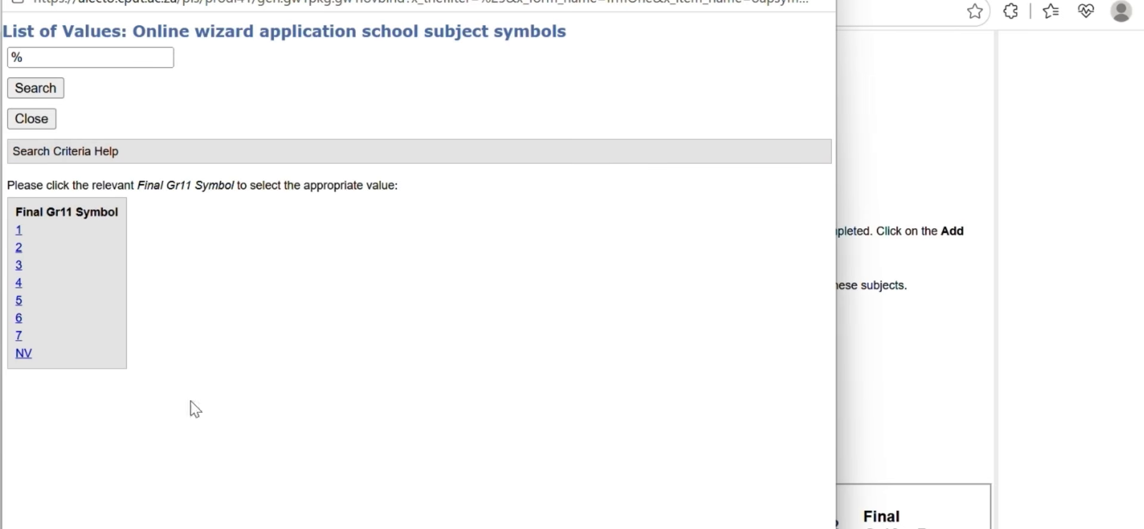
{"action": "left_click", "coordinate": [18, 266]}
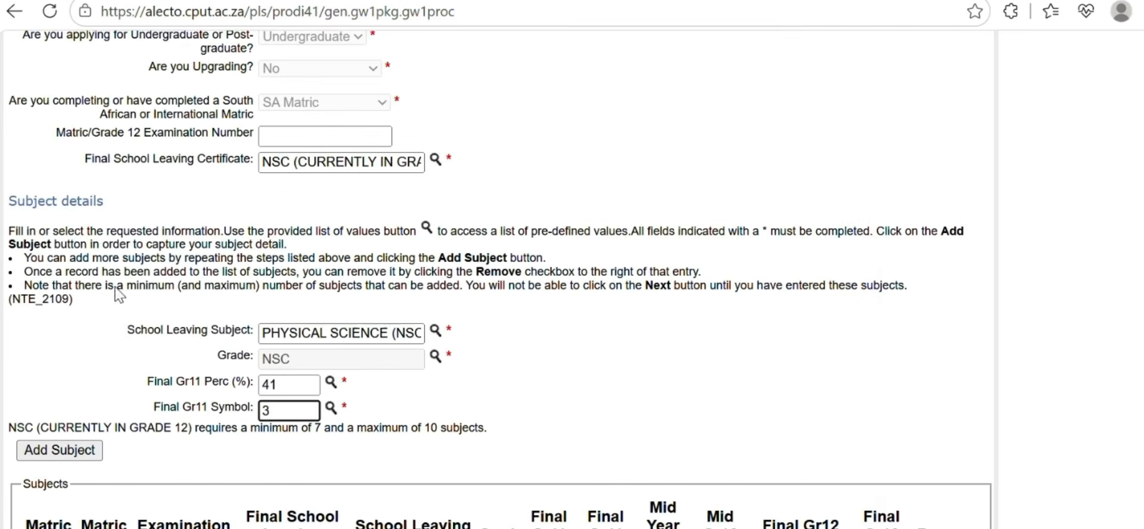
{"action": "left_click", "coordinate": [95, 451]}
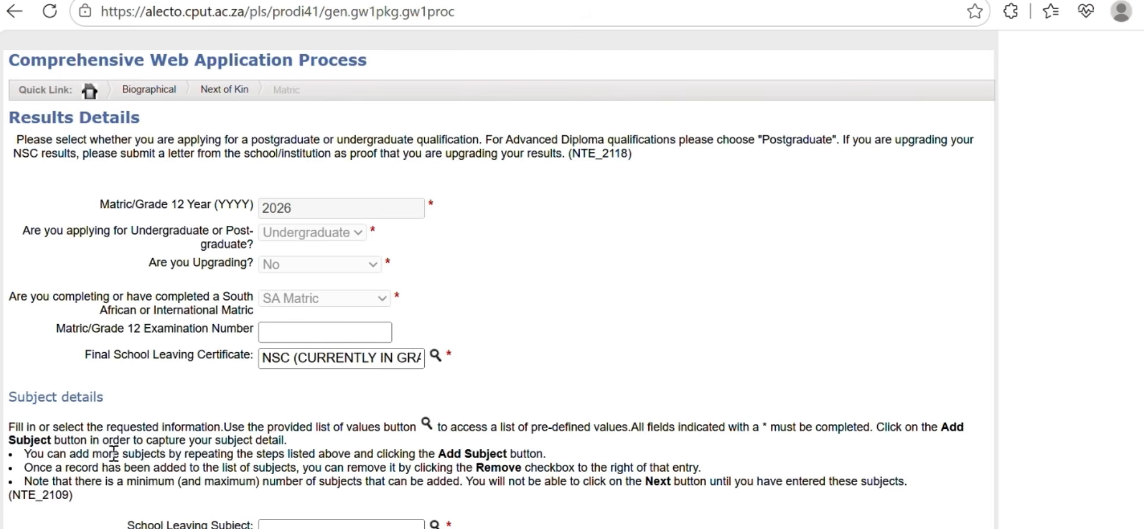
Search the school list for %wem% and select WEM SCHOOL (ACORNHOEK - MPUMALANGA) as last school
{"action": "scroll", "coordinate": [486, 496], "scroll_direction": "down", "scroll_amount": 12}
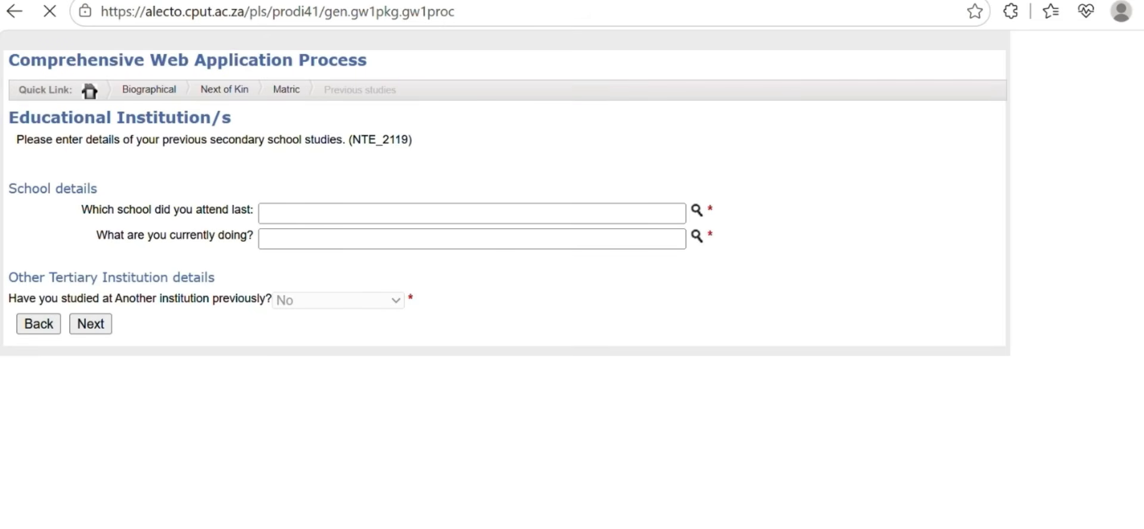
{"action": "left_click", "coordinate": [699, 211]}
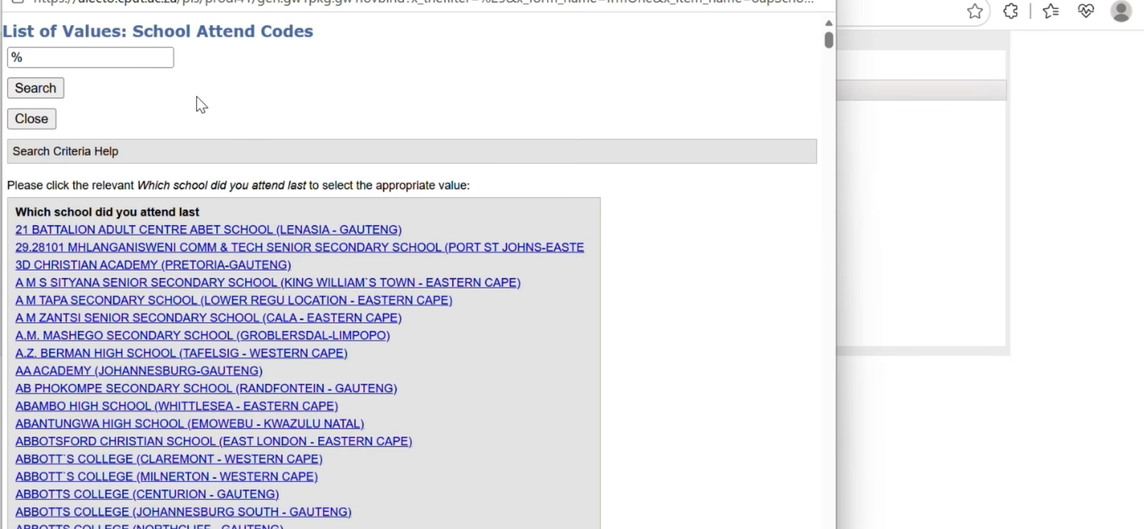
{"action": "left_click", "coordinate": [114, 59]}
{"action": "type", "text": "we"}
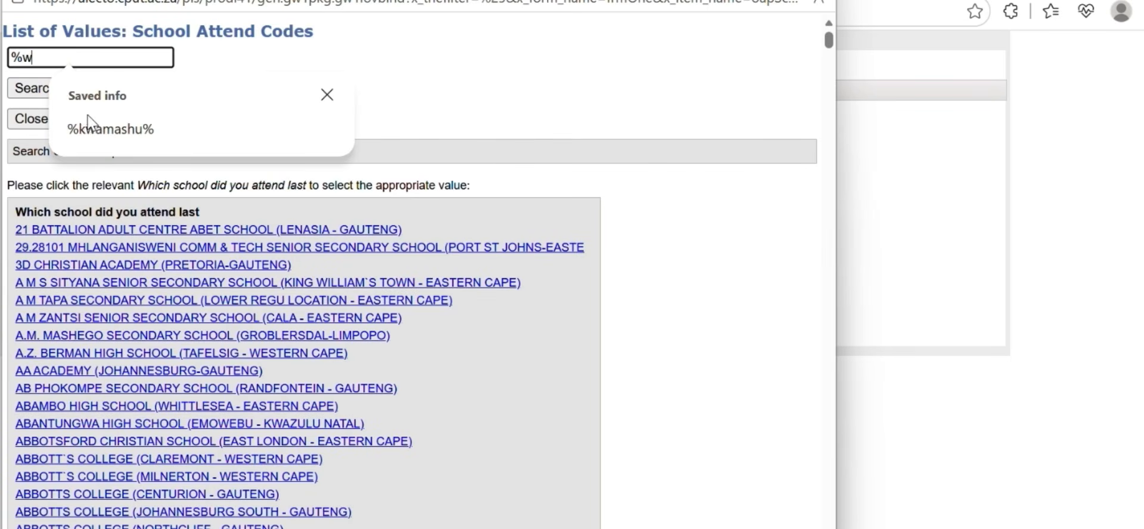
{"action": "mouse_move", "coordinate": [55, 143]}
{"action": "type", "text": "m"}
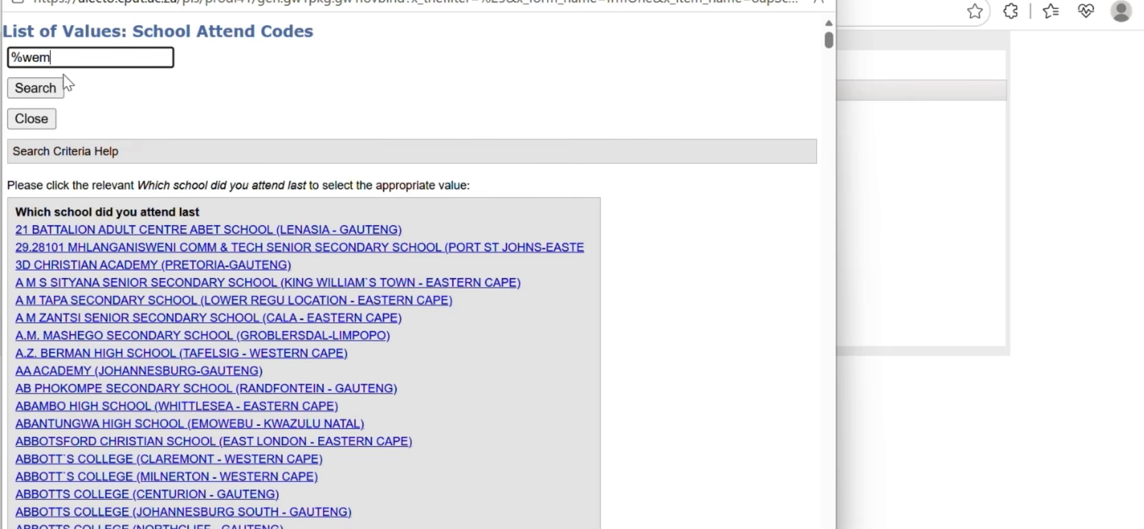
{"action": "type", "text": "%"}
{"action": "left_click", "coordinate": [54, 89]}
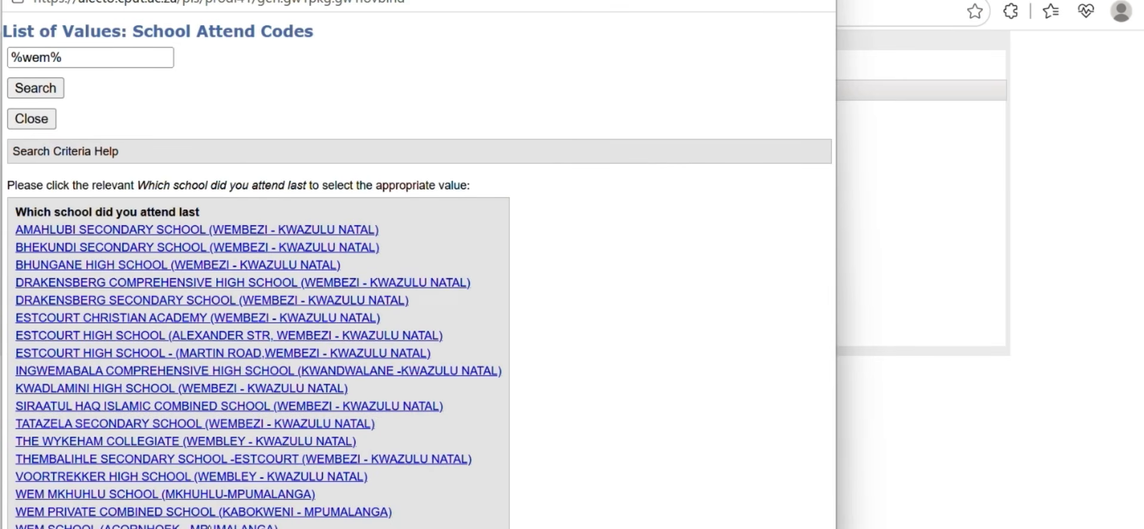
{"action": "left_click", "coordinate": [146, 526]}
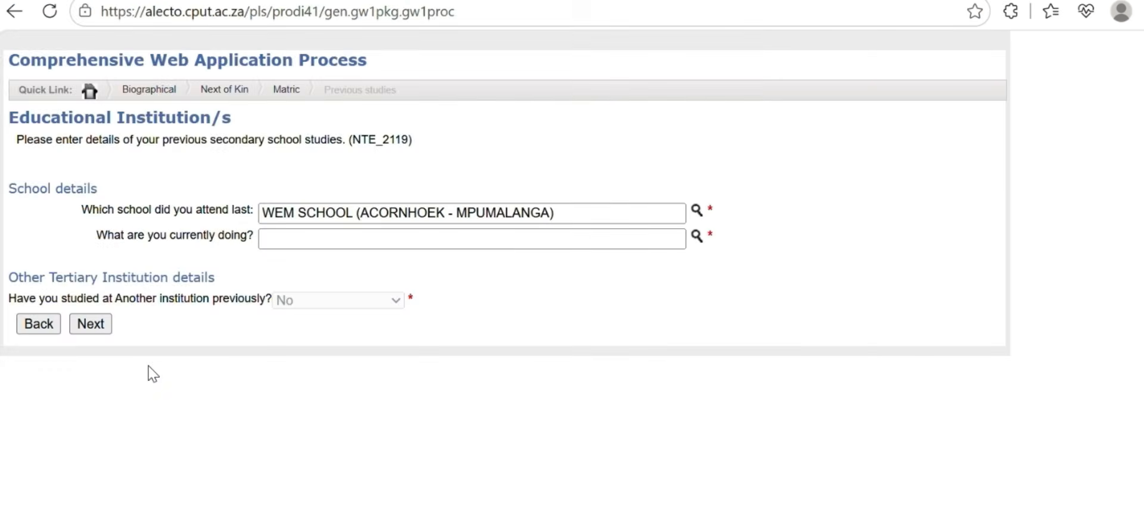
Set current activity to GRADE12 LEARNER and continue to qualifications
{"action": "left_click", "coordinate": [696, 235]}
{"action": "left_click", "coordinate": [39, 232]}
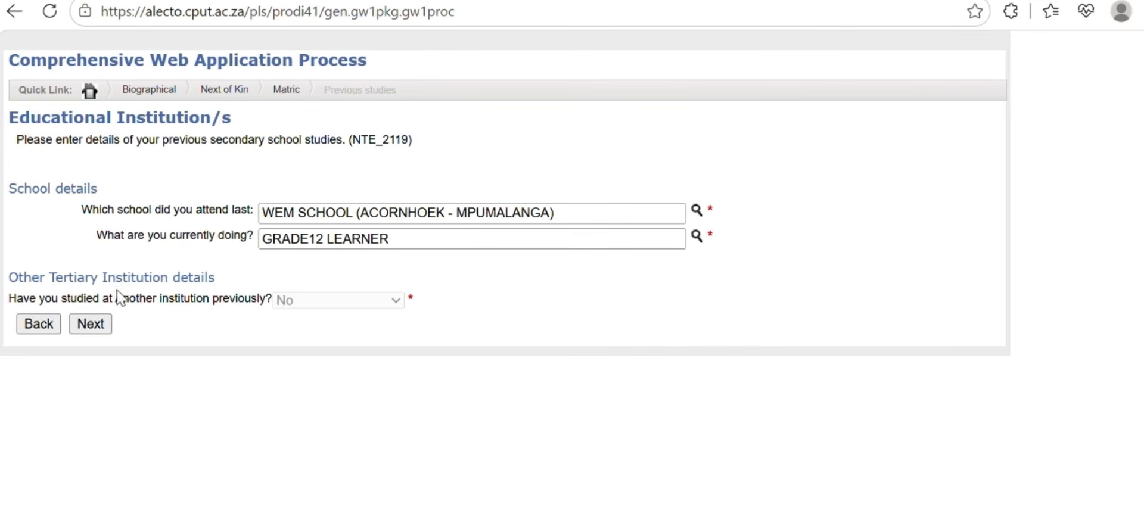
{"action": "left_click", "coordinate": [91, 325]}
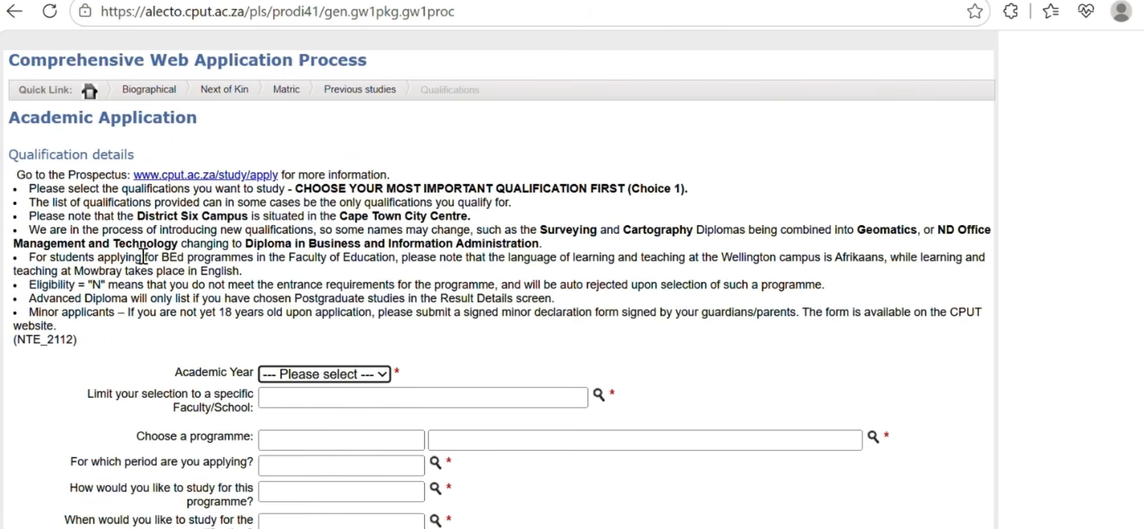
Fill in 2027, ENGINEERING & BUILT ENVIRON., D3MCNE Mechanical Engineering diploma, YEAR ONE as first choice
{"action": "left_click", "coordinate": [325, 374]}
{"action": "left_click", "coordinate": [306, 428]}
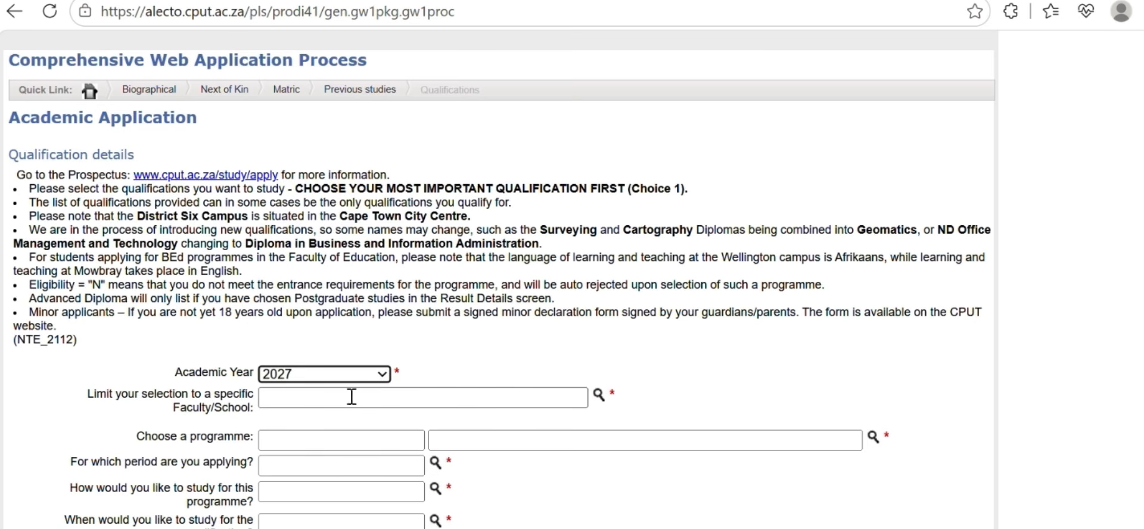
{"action": "left_click", "coordinate": [598, 395]}
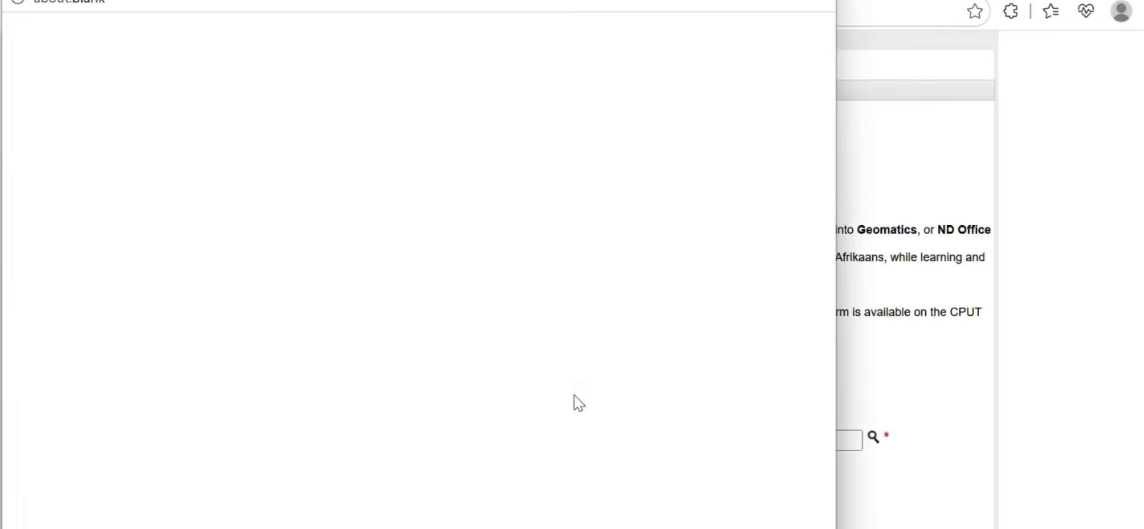
{"action": "left_click", "coordinate": [110, 283]}
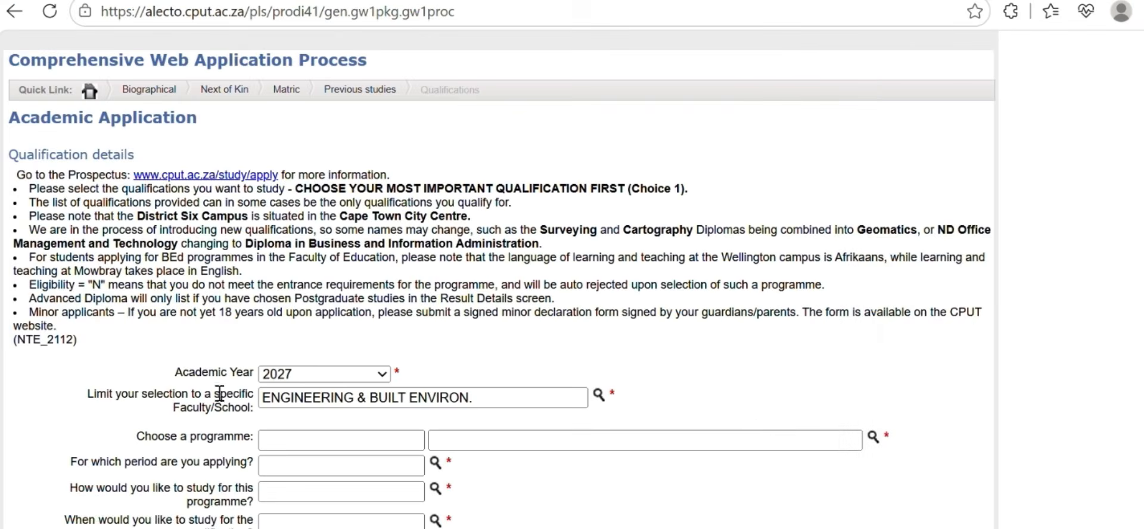
{"action": "left_click", "coordinate": [872, 437]}
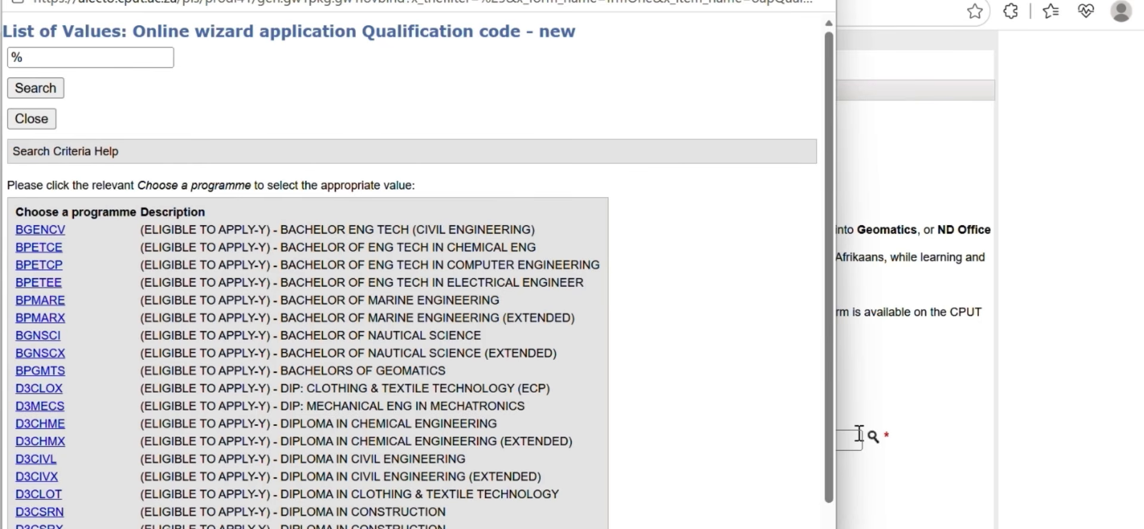
{"action": "scroll", "coordinate": [379, 505], "scroll_direction": "down", "scroll_amount": 3}
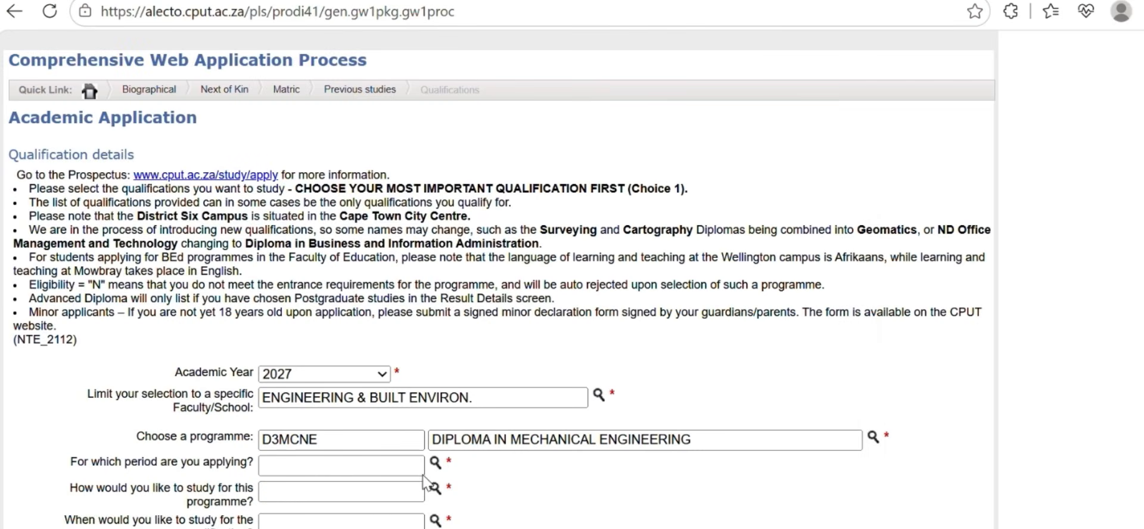
{"action": "left_click", "coordinate": [434, 465]}
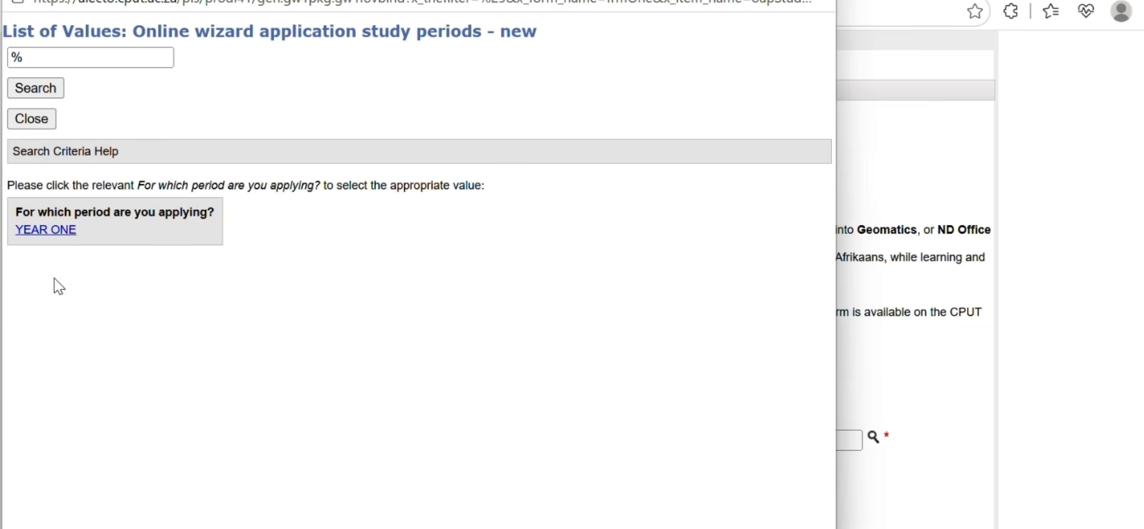
{"action": "left_click", "coordinate": [45, 231]}
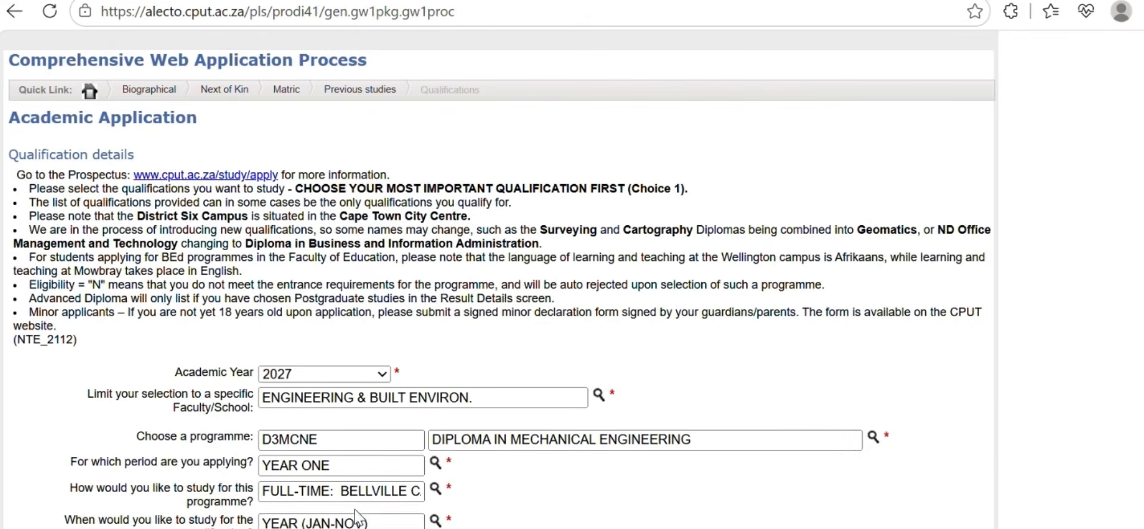
{"action": "scroll", "coordinate": [110, 524], "scroll_direction": "down", "scroll_amount": 3}
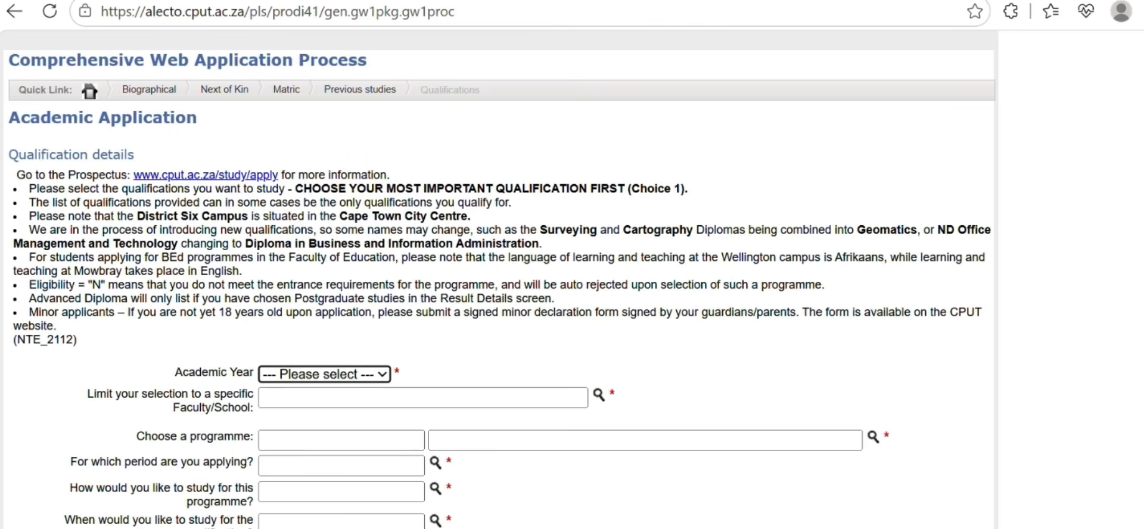
{"action": "left_click", "coordinate": [359, 374]}
Add D3ARCT Diploma in Architectural Technology, INFORMATICS & DESIGN, 2027, YEAR ONE as second choice
{"action": "left_click", "coordinate": [327, 421]}
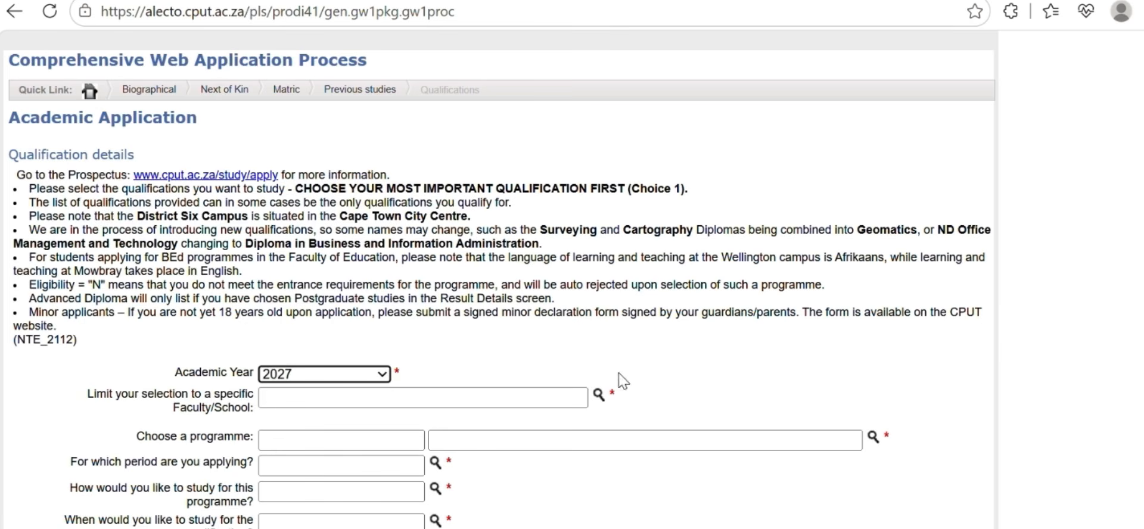
{"action": "left_click", "coordinate": [599, 395]}
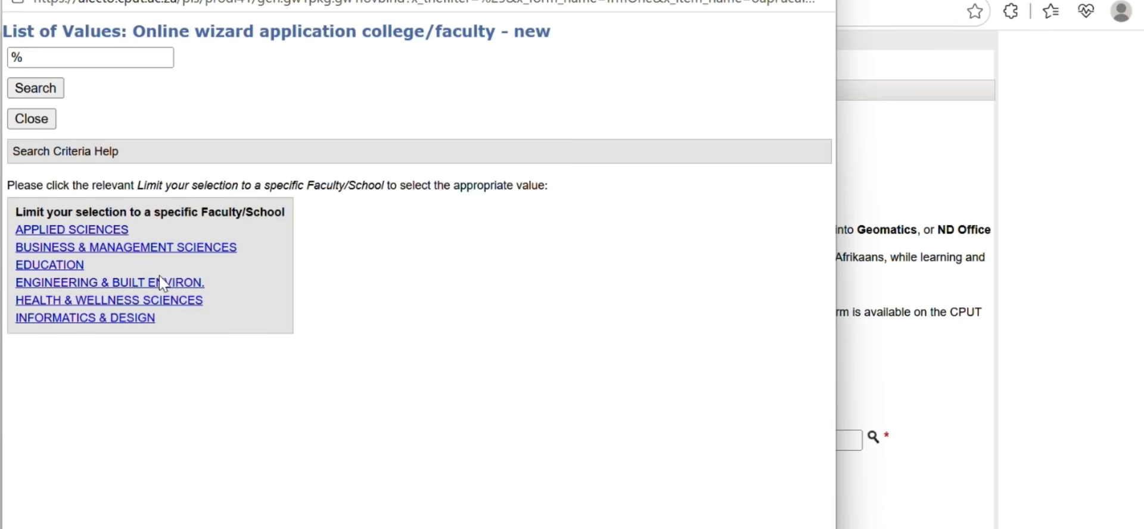
{"action": "left_click", "coordinate": [128, 317]}
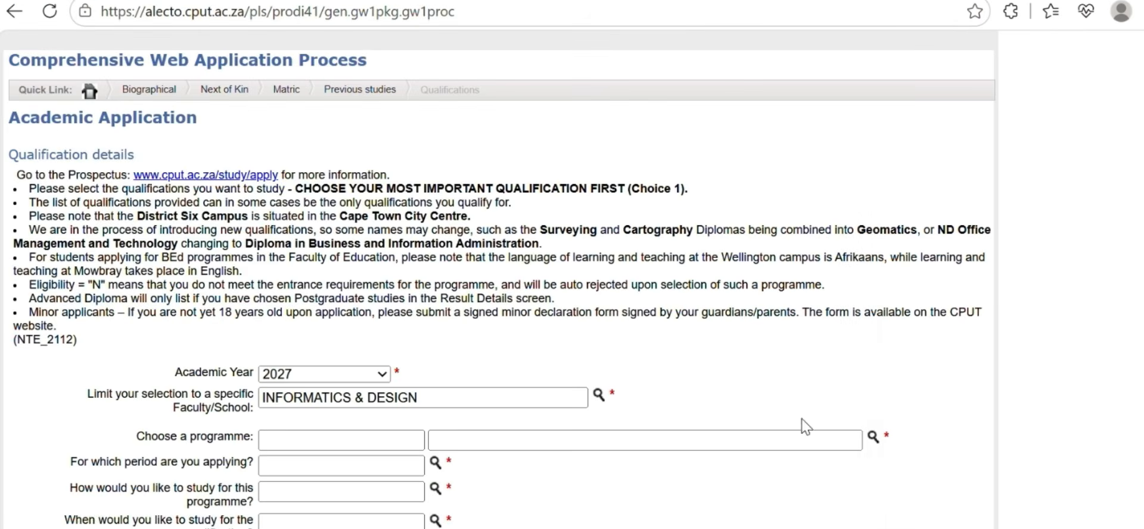
{"action": "left_click", "coordinate": [873, 437]}
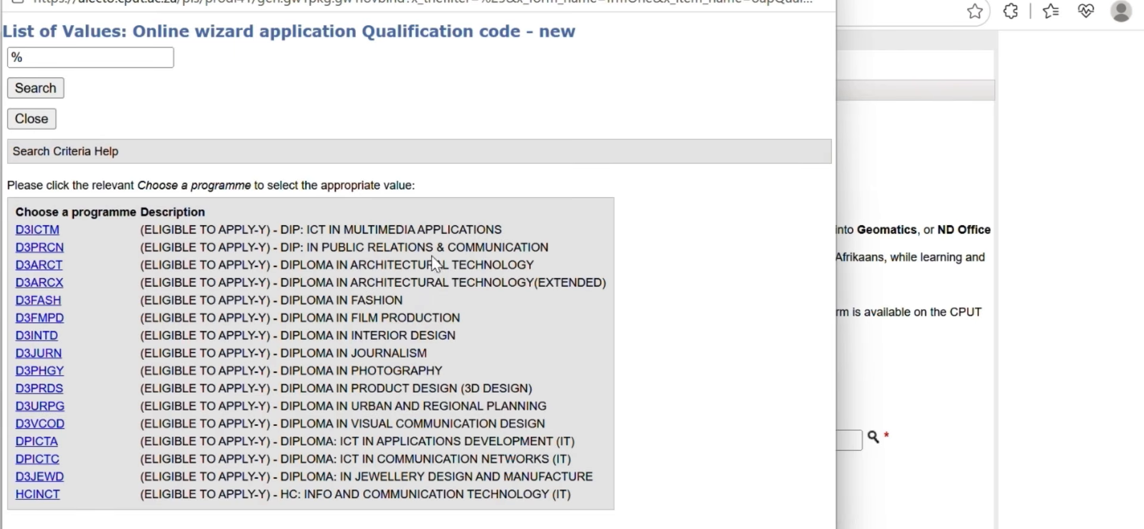
{"action": "left_click", "coordinate": [56, 268]}
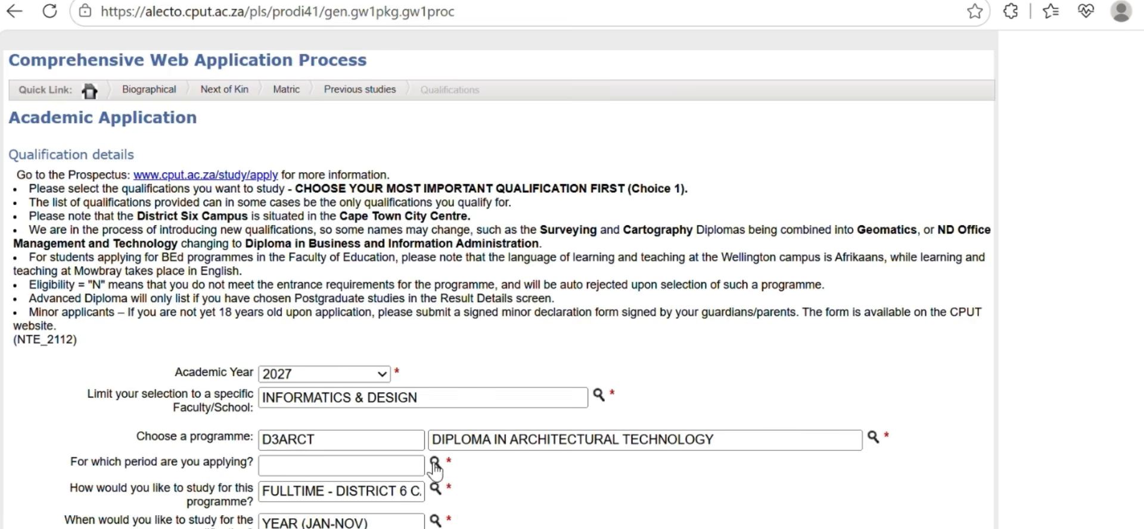
{"action": "left_click", "coordinate": [435, 465]}
{"action": "left_click", "coordinate": [45, 230]}
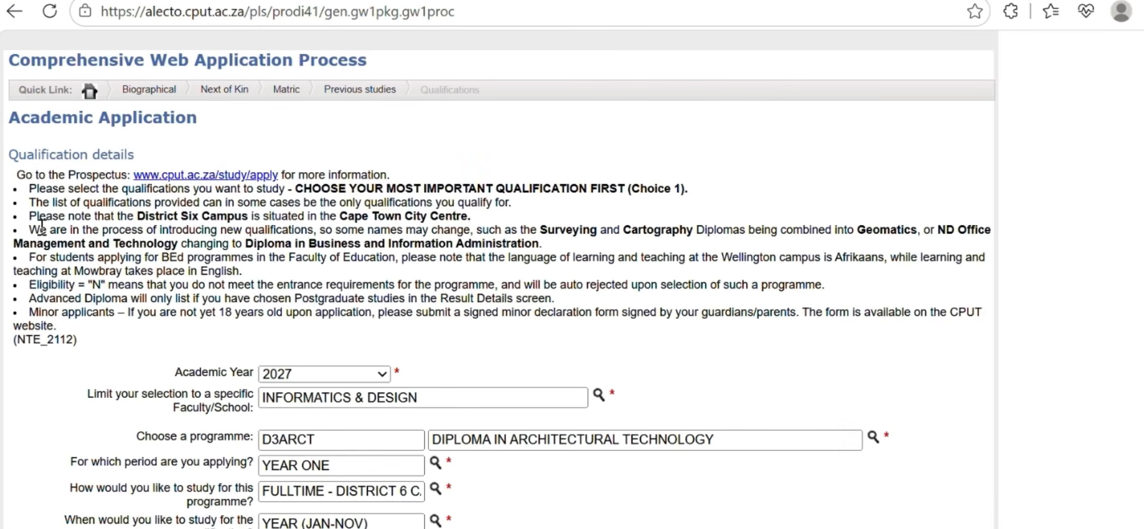
{"action": "scroll", "coordinate": [465, 479], "scroll_direction": "down", "scroll_amount": 4}
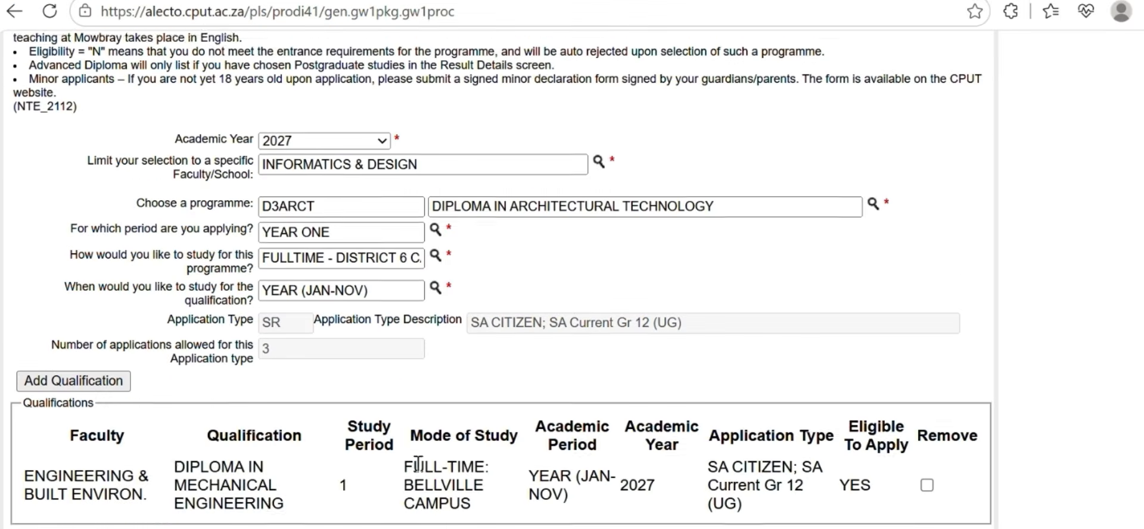
{"action": "left_click", "coordinate": [90, 375]}
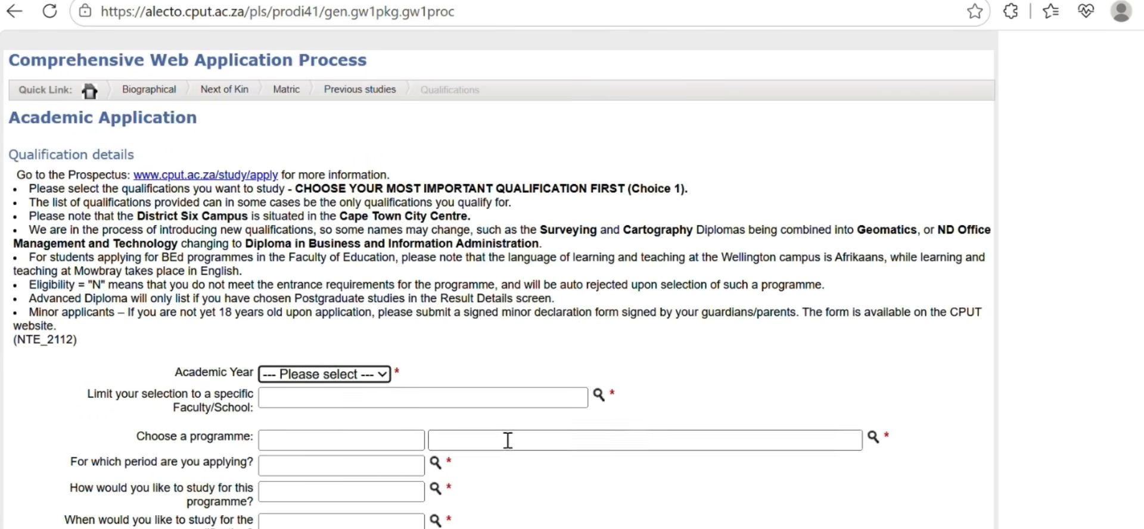
Set academic year 2027 and browse Engineering programmes, closing the list without choosing one
{"action": "left_click", "coordinate": [322, 374]}
{"action": "left_click", "coordinate": [386, 417]}
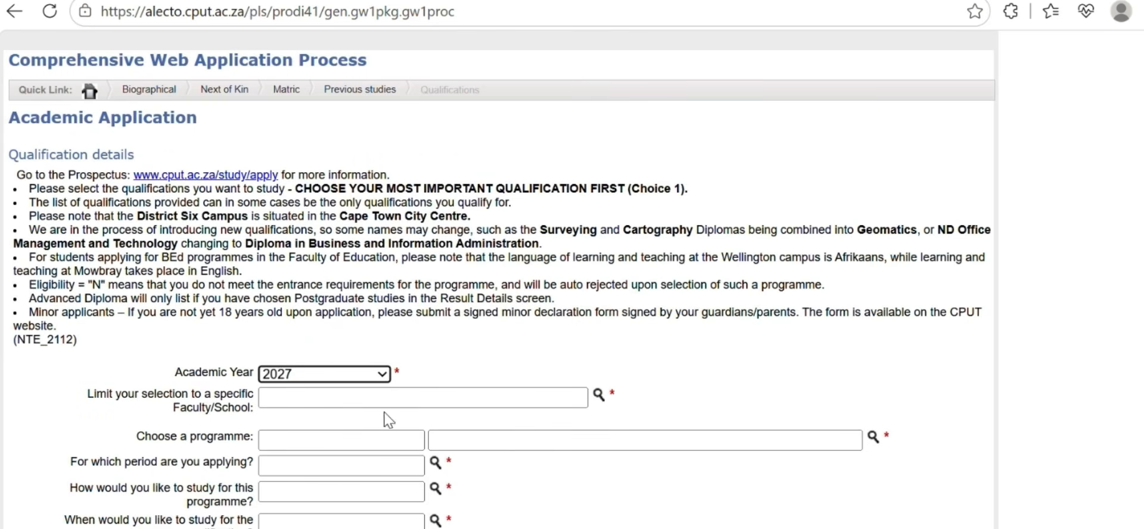
{"action": "left_click", "coordinate": [598, 395]}
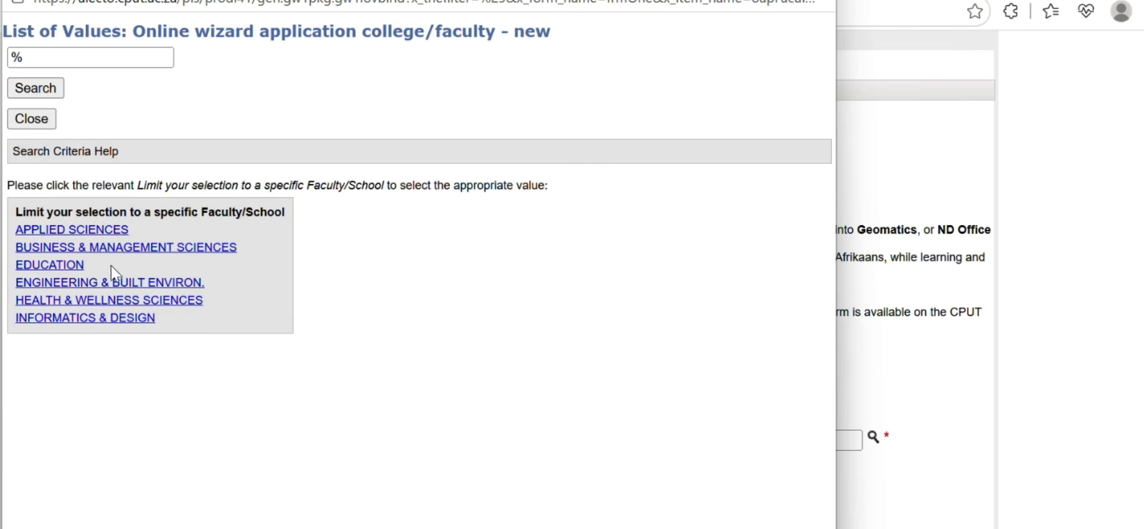
{"action": "left_click", "coordinate": [172, 286]}
{"action": "left_click", "coordinate": [873, 436]}
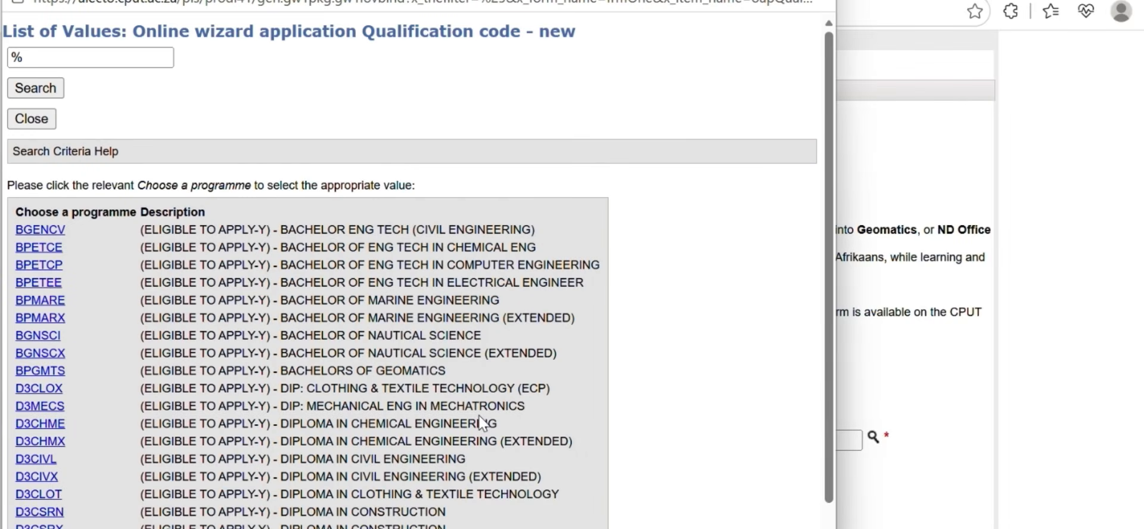
{"action": "scroll", "coordinate": [430, 500], "scroll_direction": "down", "scroll_amount": 2}
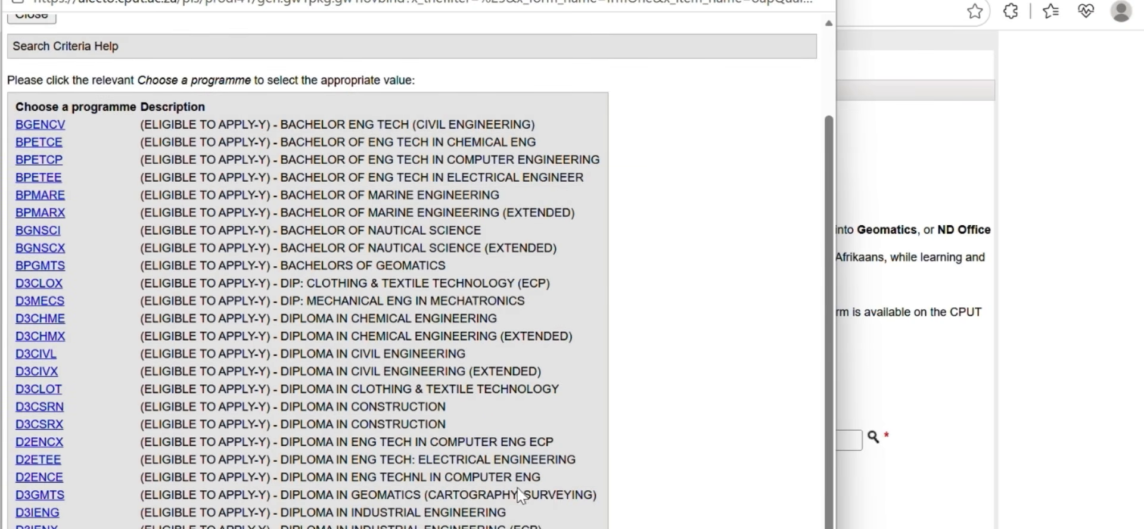
{"action": "scroll", "coordinate": [386, 301], "scroll_direction": "up", "scroll_amount": 2}
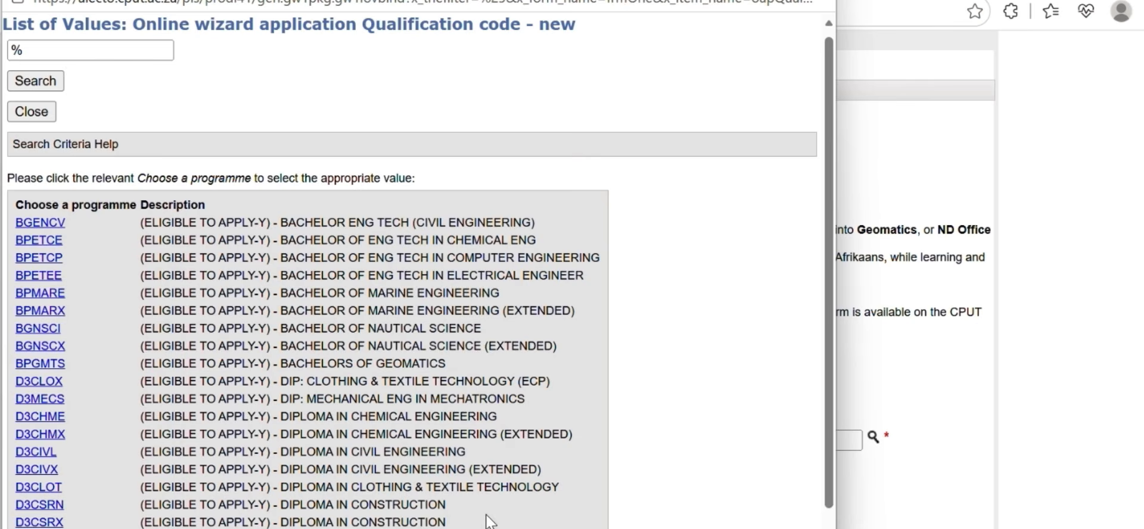
{"action": "scroll", "coordinate": [489, 521], "scroll_direction": "down", "scroll_amount": 2}
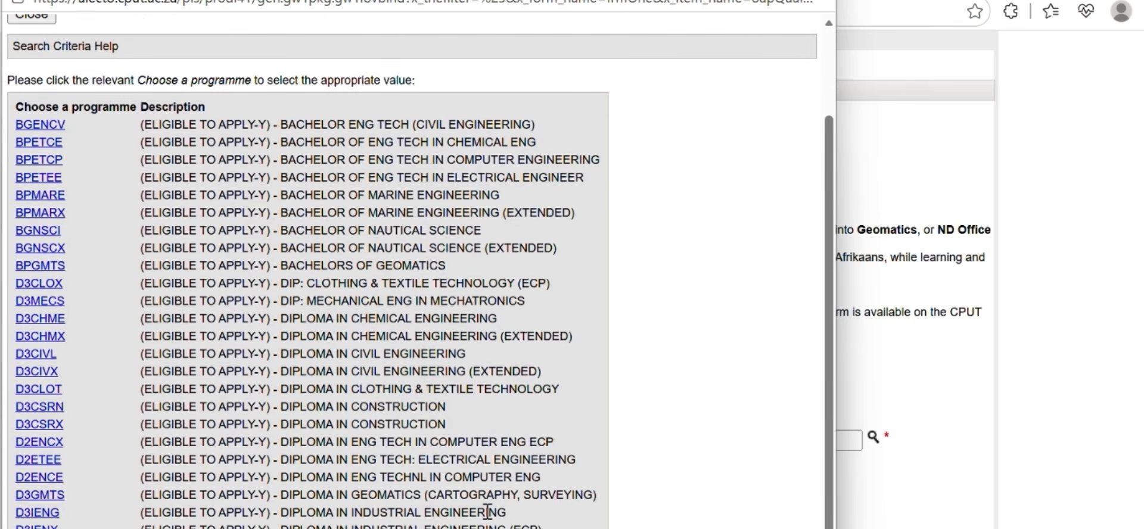
{"action": "scroll", "coordinate": [487, 512], "scroll_direction": "up", "scroll_amount": 2}
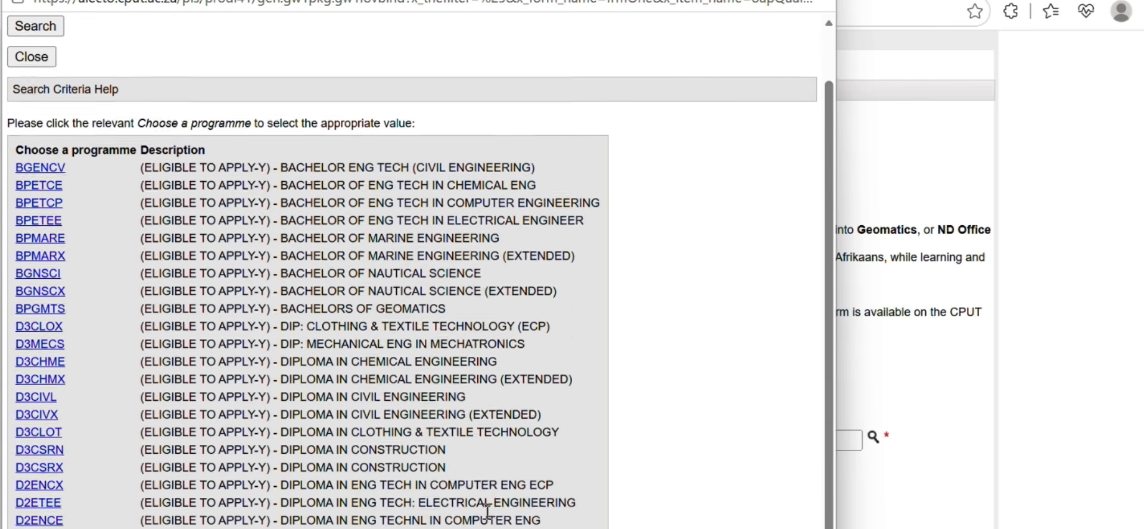
{"action": "left_click", "coordinate": [33, 119]}
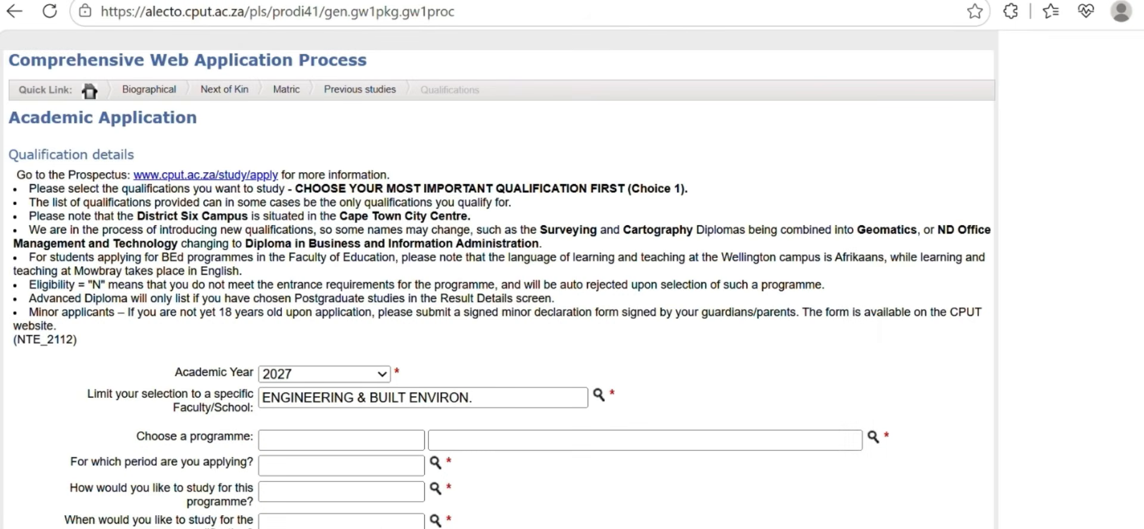
Add DPICTC ICT in Communication Networks diploma, INFORMATICS & DESIGN, YEAR ONE as a qualification
{"action": "left_click", "coordinate": [598, 395]}
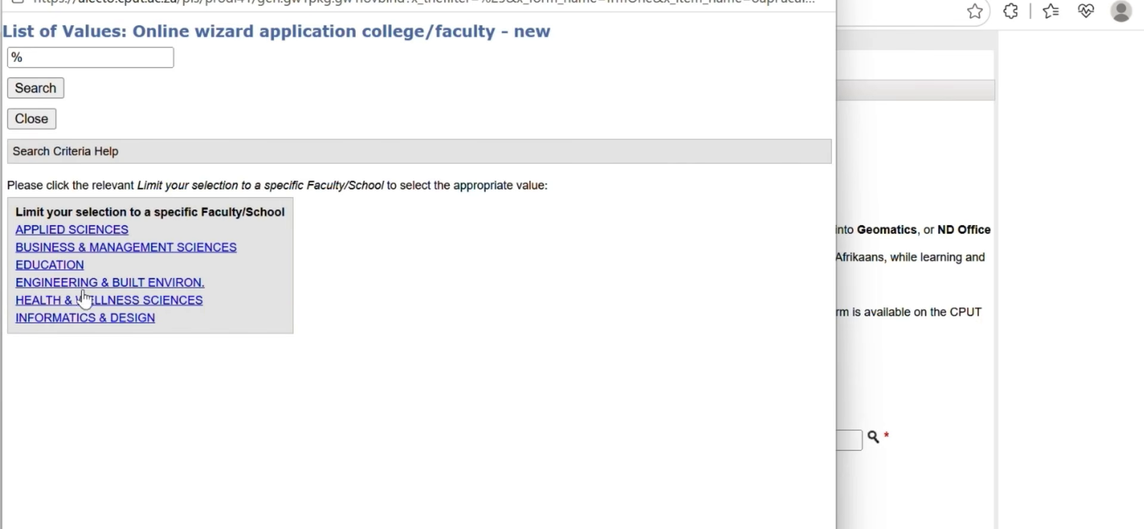
{"action": "left_click", "coordinate": [83, 319]}
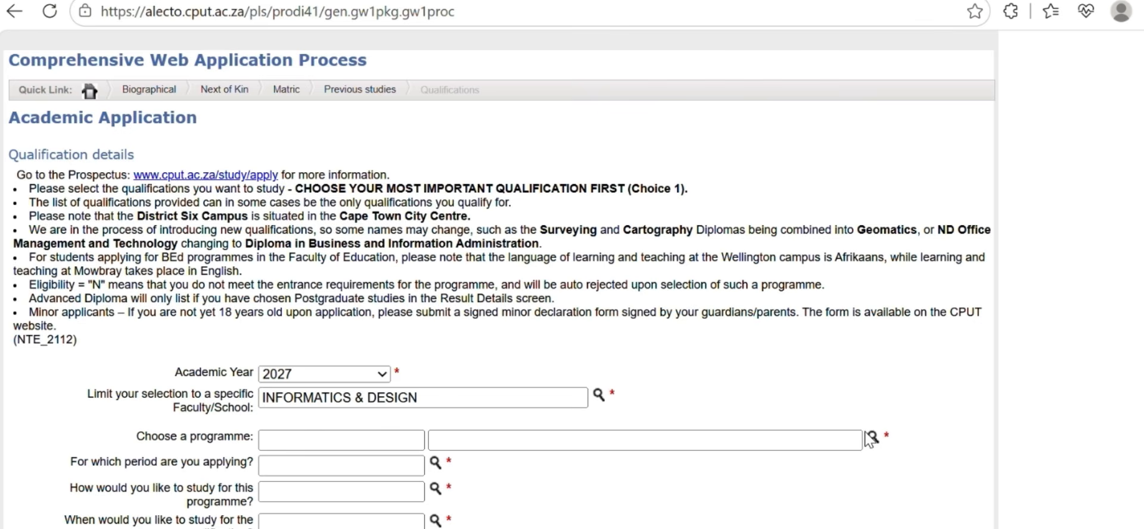
{"action": "left_click", "coordinate": [873, 438]}
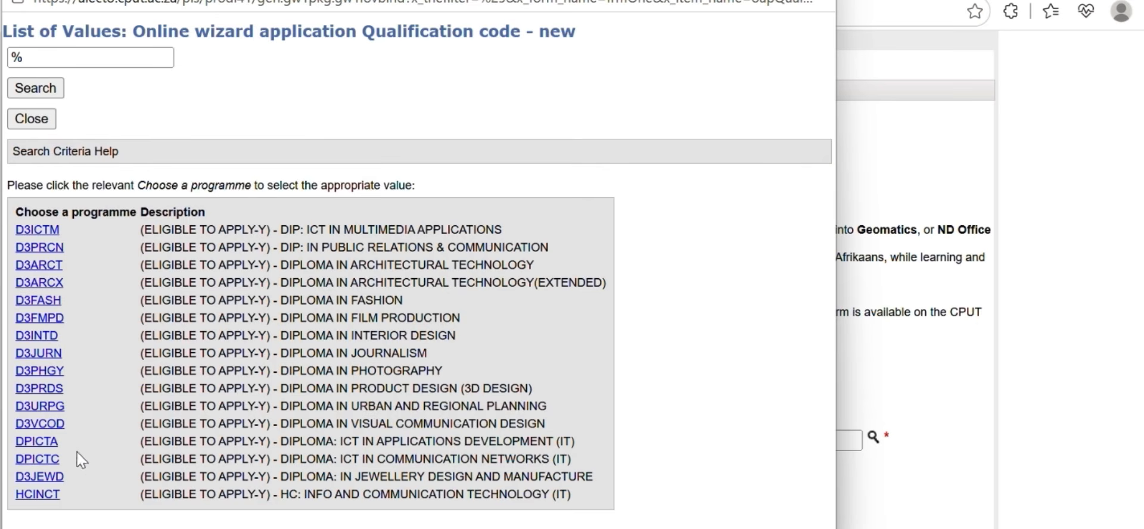
{"action": "left_click", "coordinate": [49, 459]}
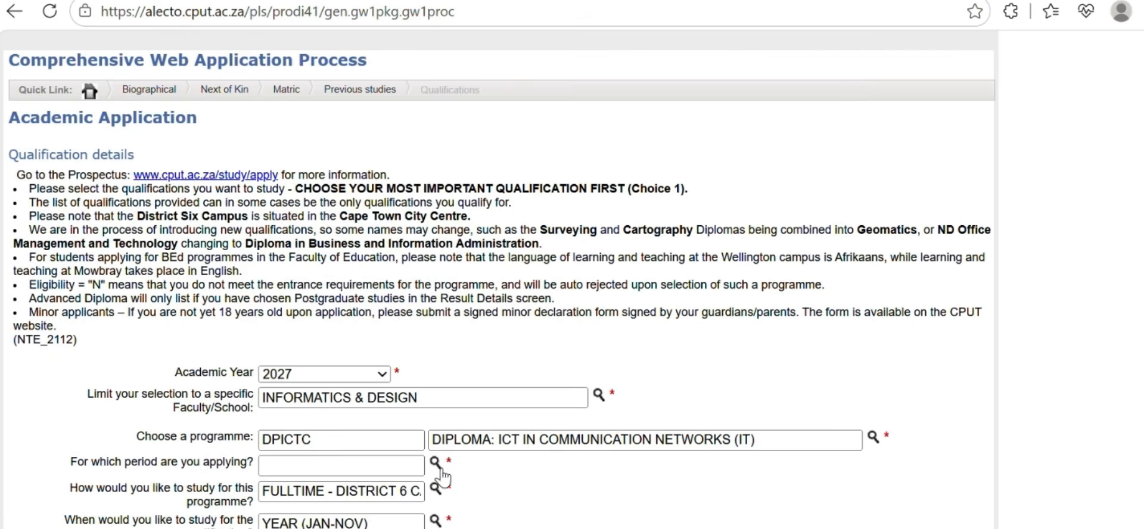
{"action": "left_click", "coordinate": [436, 463]}
{"action": "left_click", "coordinate": [33, 305]}
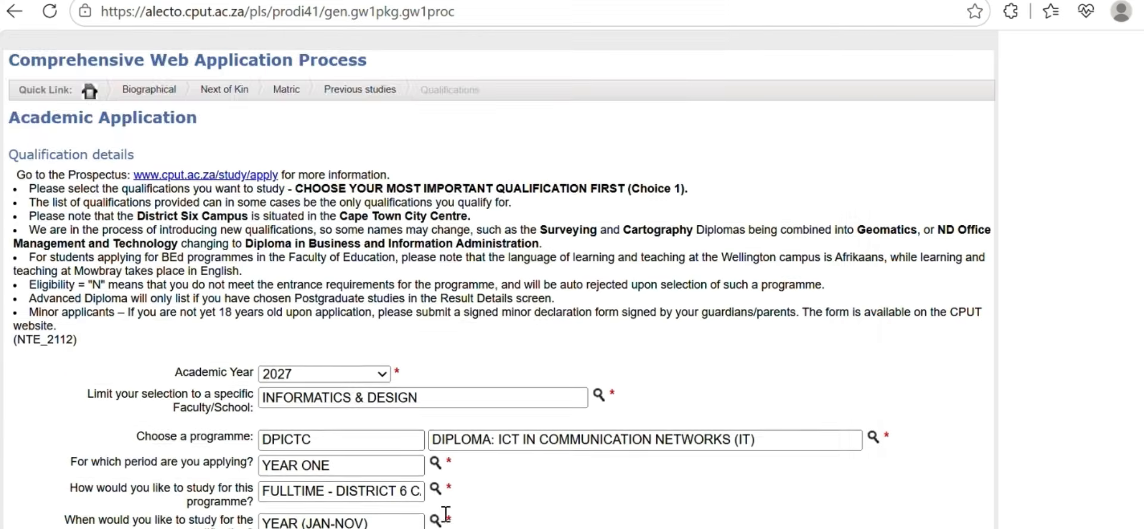
{"action": "scroll", "coordinate": [446, 512], "scroll_direction": "down", "scroll_amount": 3}
{"action": "left_click", "coordinate": [107, 420]}
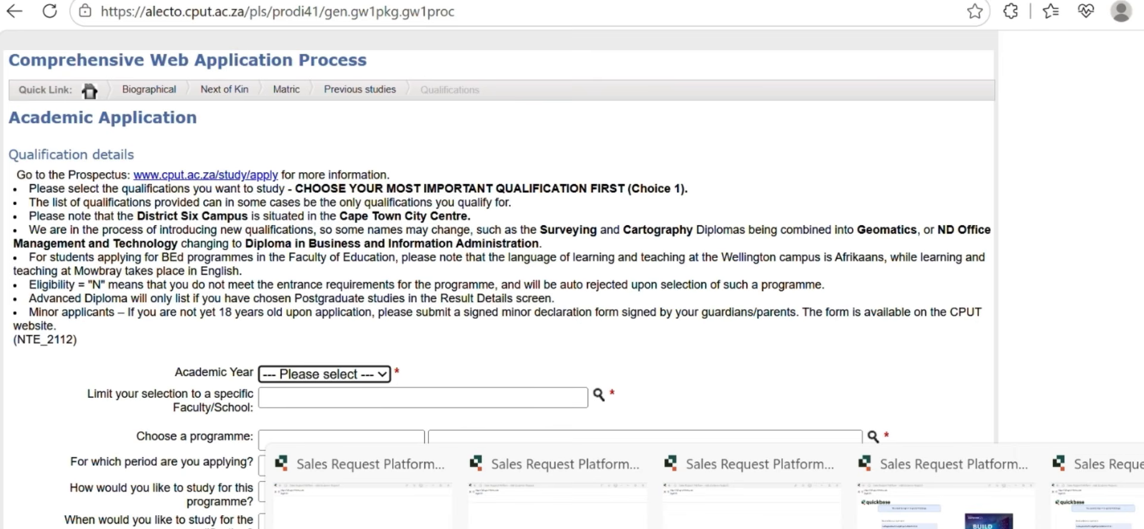
{"action": "scroll", "coordinate": [651, 312], "scroll_direction": "down", "scroll_amount": 5}
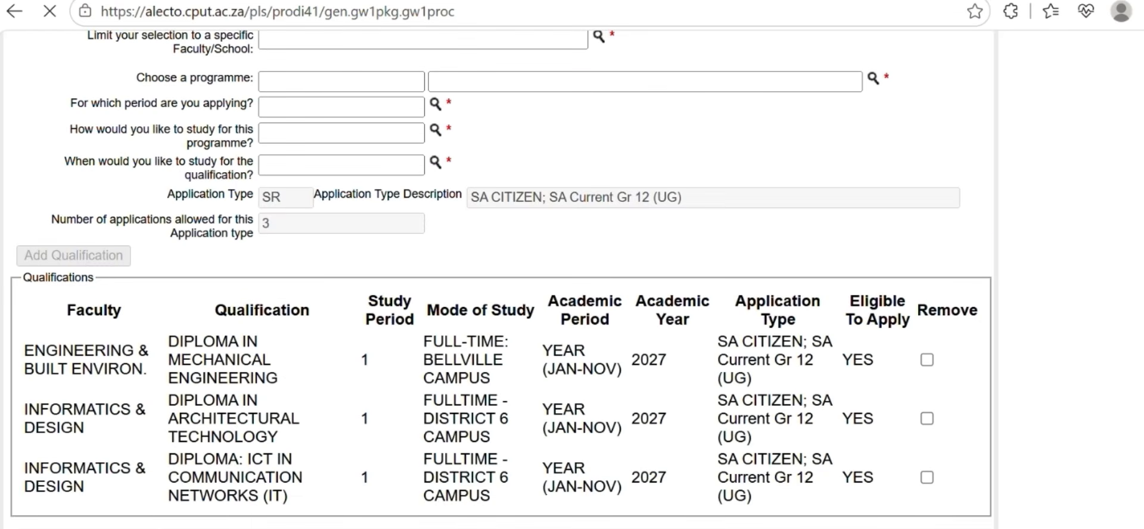
Scroll through the Qualifications table and the application details to review them
{"action": "scroll", "coordinate": [500, 477], "scroll_direction": "down", "scroll_amount": 10}
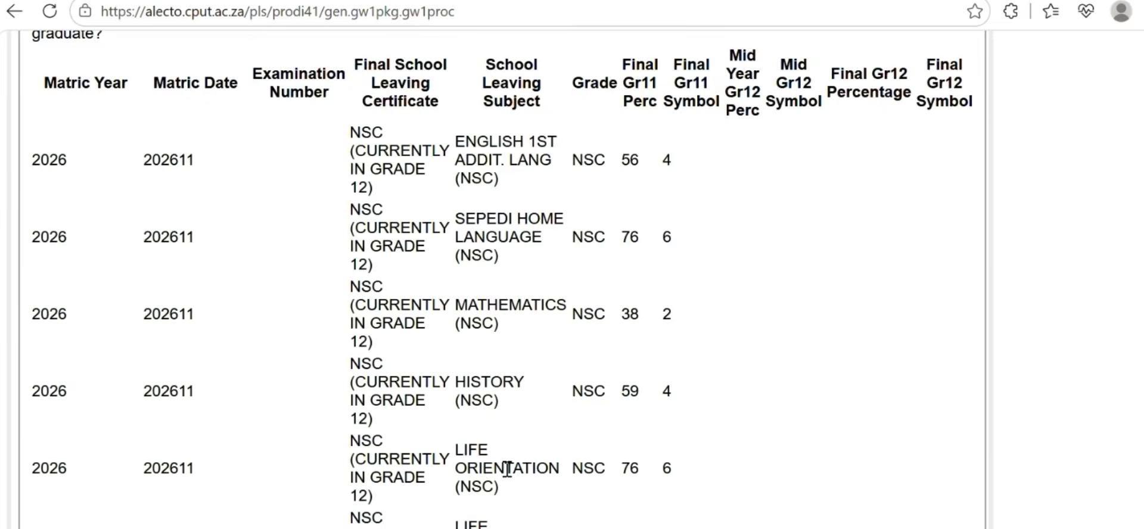
{"action": "scroll", "coordinate": [507, 468], "scroll_direction": "down", "scroll_amount": 9}
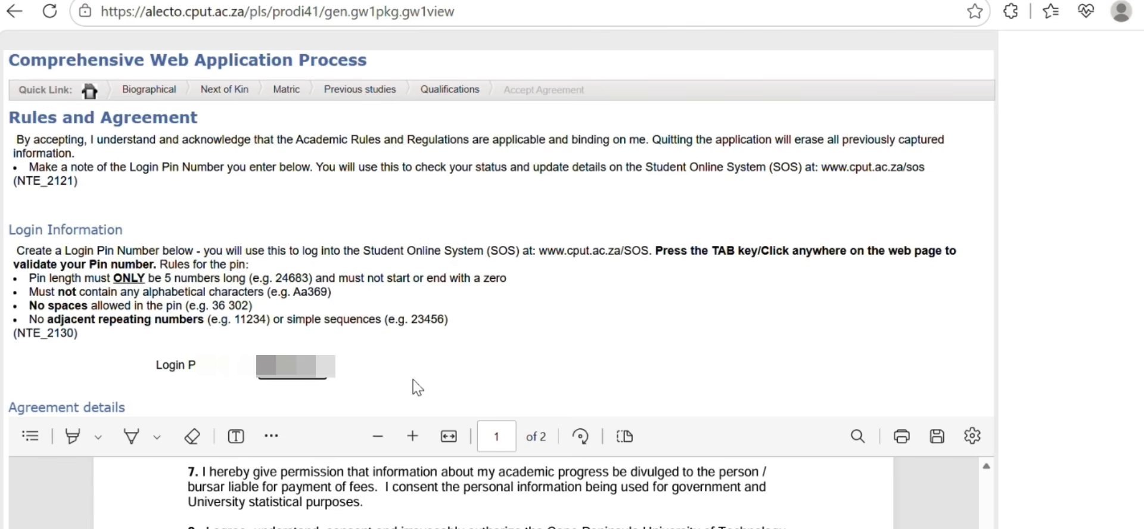
{"action": "scroll", "coordinate": [414, 383], "scroll_direction": "down", "scroll_amount": 10}
Accept the rules and agreement, answer Yes to having certificates to upload, and continue
{"action": "scroll", "coordinate": [486, 351], "scroll_direction": "down", "scroll_amount": 5}
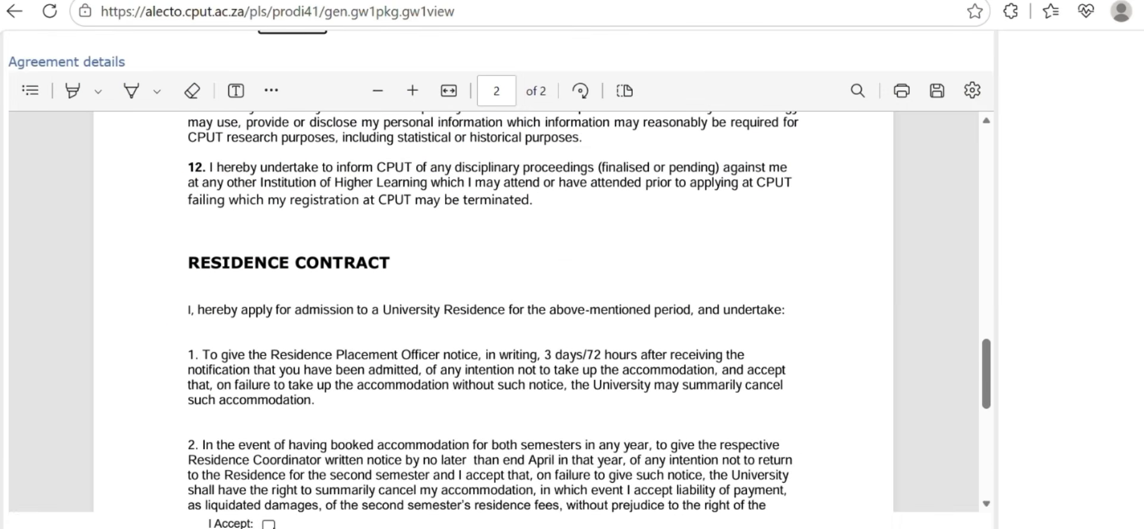
{"action": "left_click", "coordinate": [269, 524]}
{"action": "scroll", "coordinate": [617, 356], "scroll_direction": "down", "scroll_amount": 5}
{"action": "scroll", "coordinate": [617, 356], "scroll_direction": "down", "scroll_amount": 3}
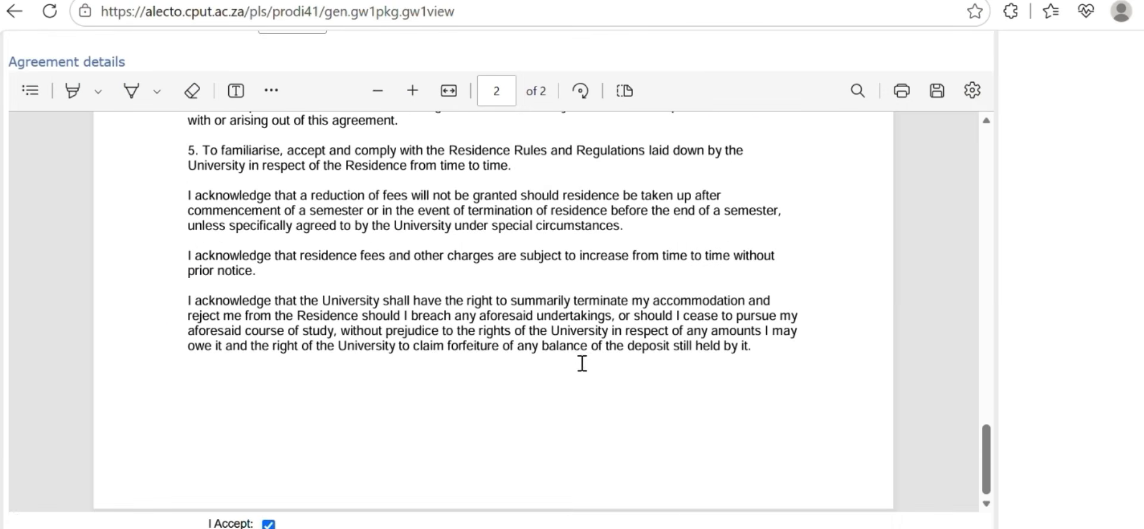
{"action": "left_click", "coordinate": [269, 525]}
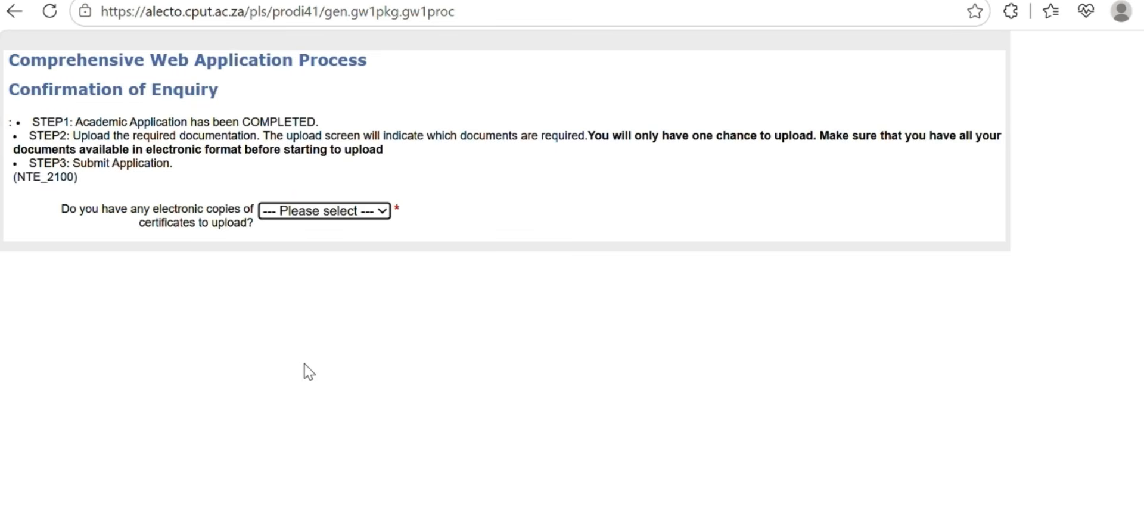
{"action": "left_click", "coordinate": [319, 211]}
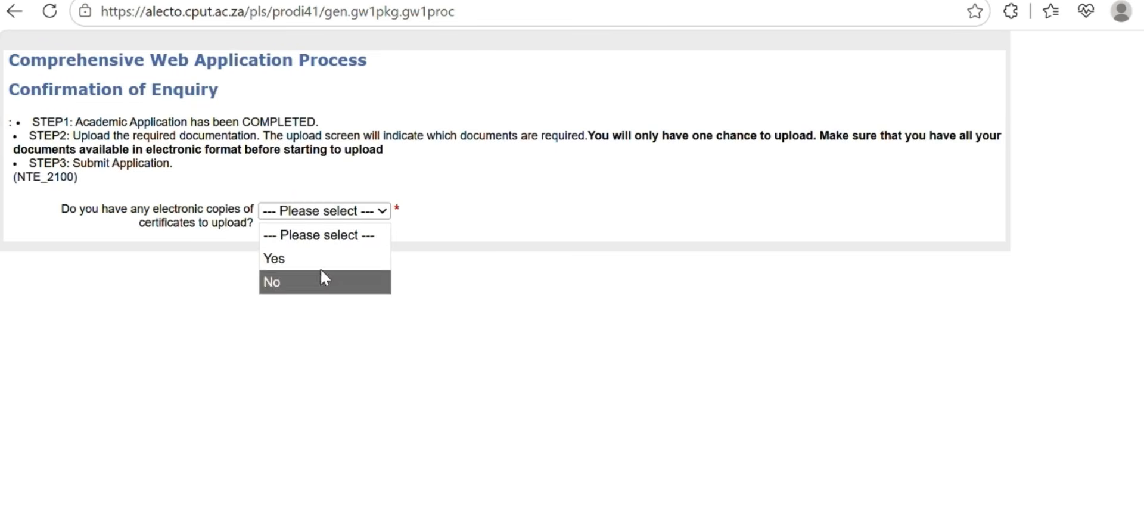
{"action": "left_click", "coordinate": [292, 256]}
{"action": "left_click", "coordinate": [37, 246]}
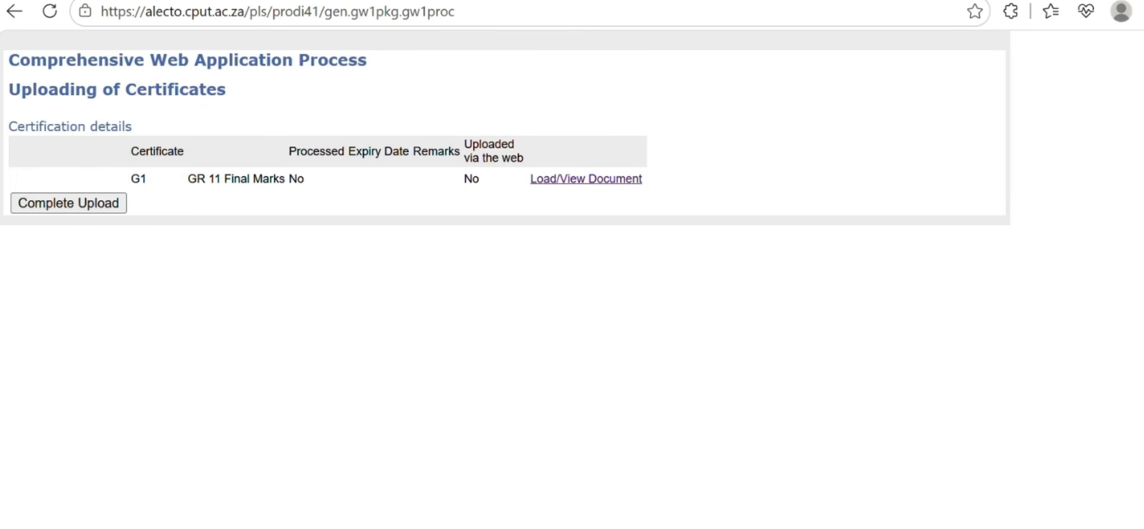
Upload CamScanner 12-09-2025 15.43.pdf as the GR 11 Final Marks certificate
{"action": "left_click", "coordinate": [606, 193]}
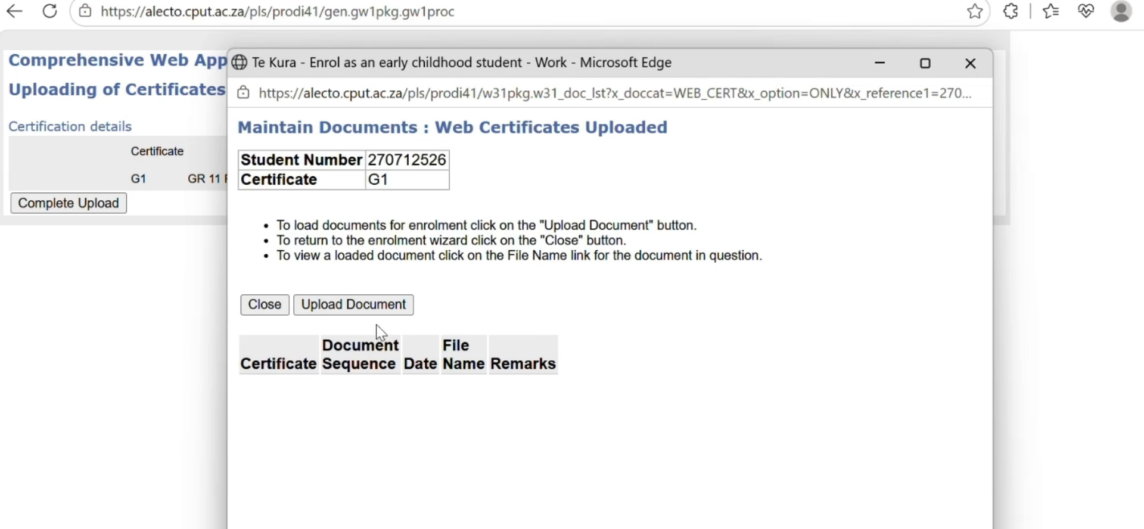
{"action": "left_click", "coordinate": [381, 304]}
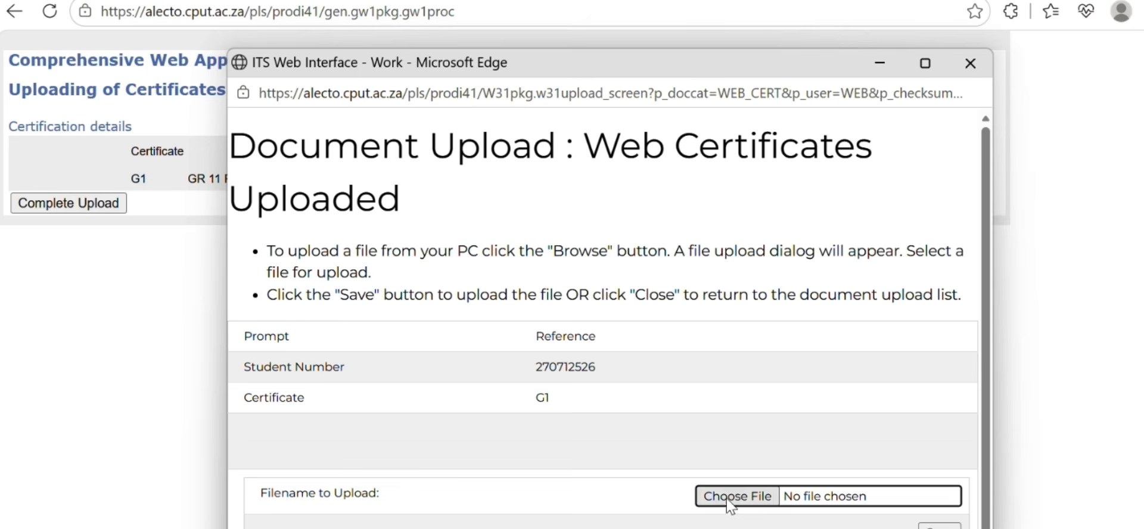
{"action": "left_click", "coordinate": [697, 492]}
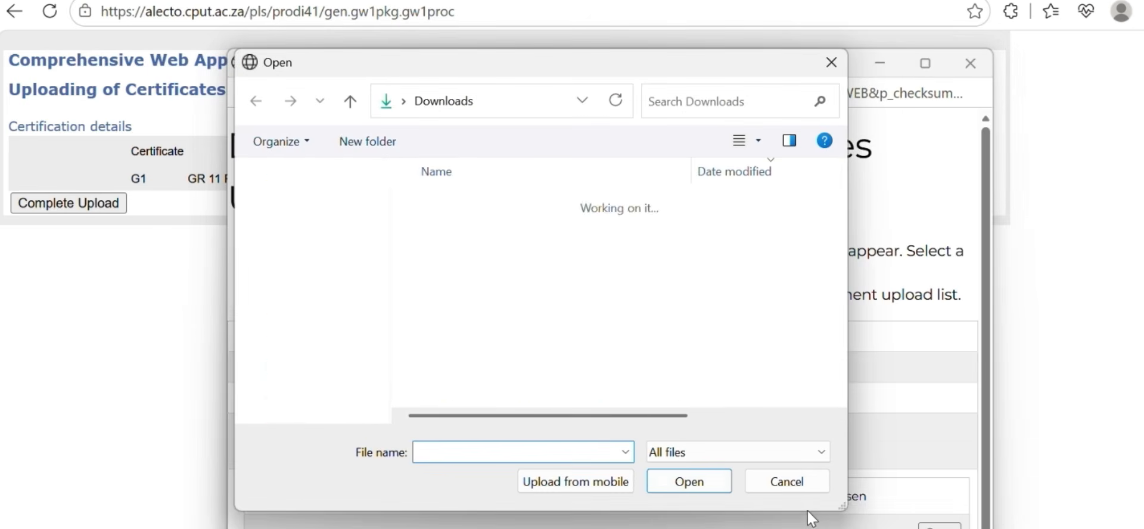
{"action": "left_click", "coordinate": [471, 285]}
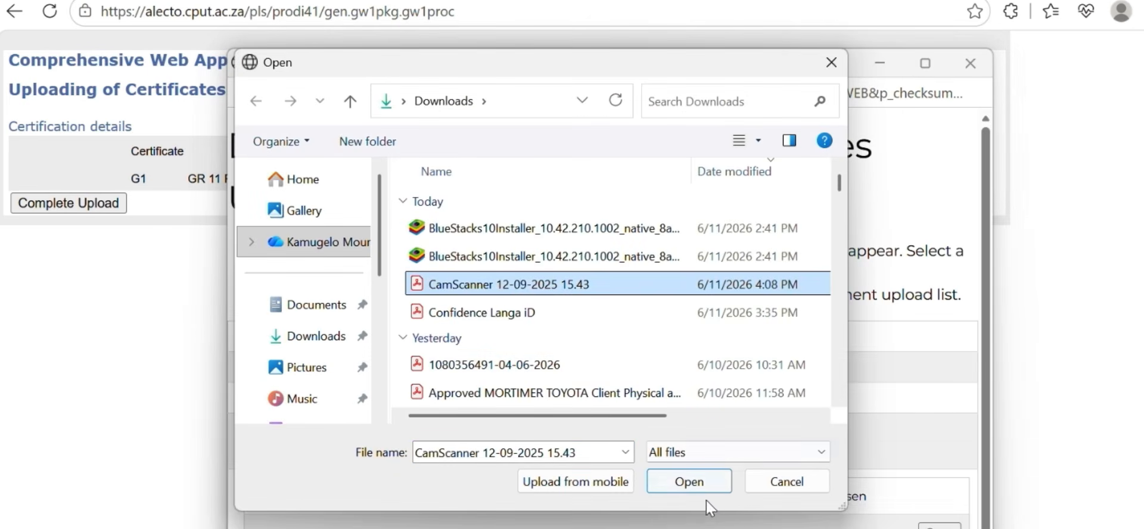
{"action": "left_click", "coordinate": [717, 496]}
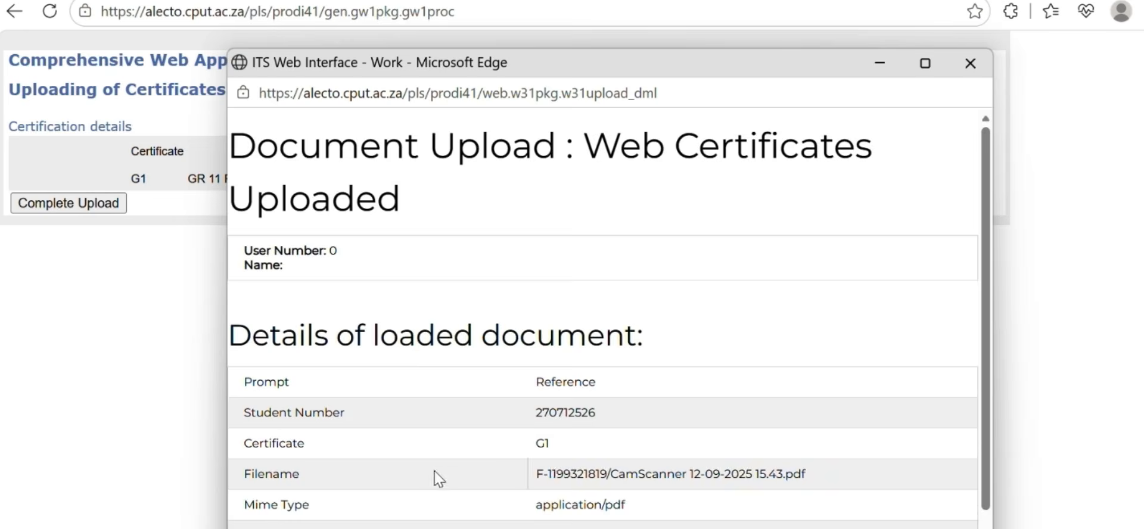
Complete the upload to reach the confirmation page, then exit the application
{"action": "scroll", "coordinate": [435, 477], "scroll_direction": "down", "scroll_amount": 2}
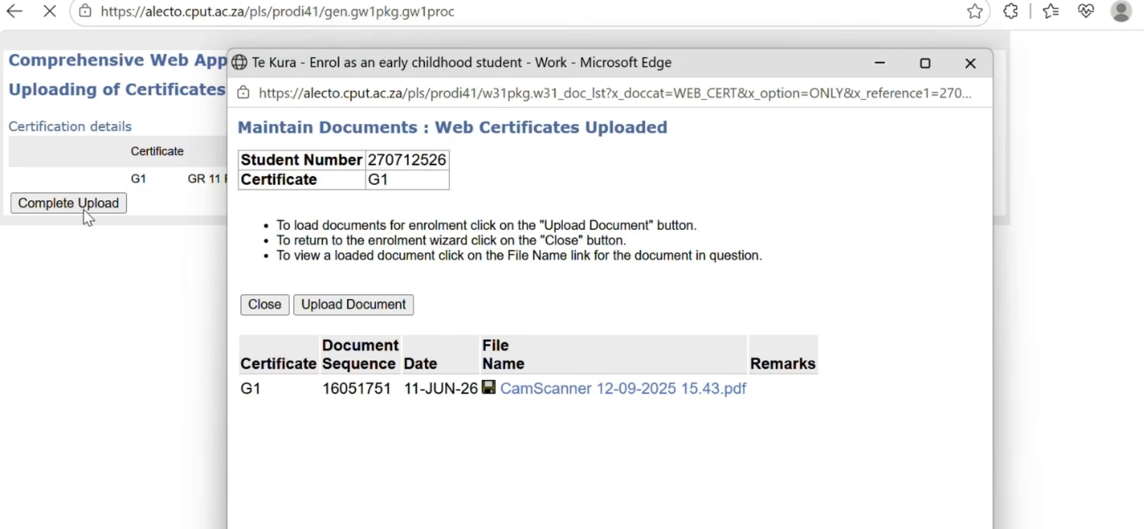
{"action": "left_click", "coordinate": [77, 205]}
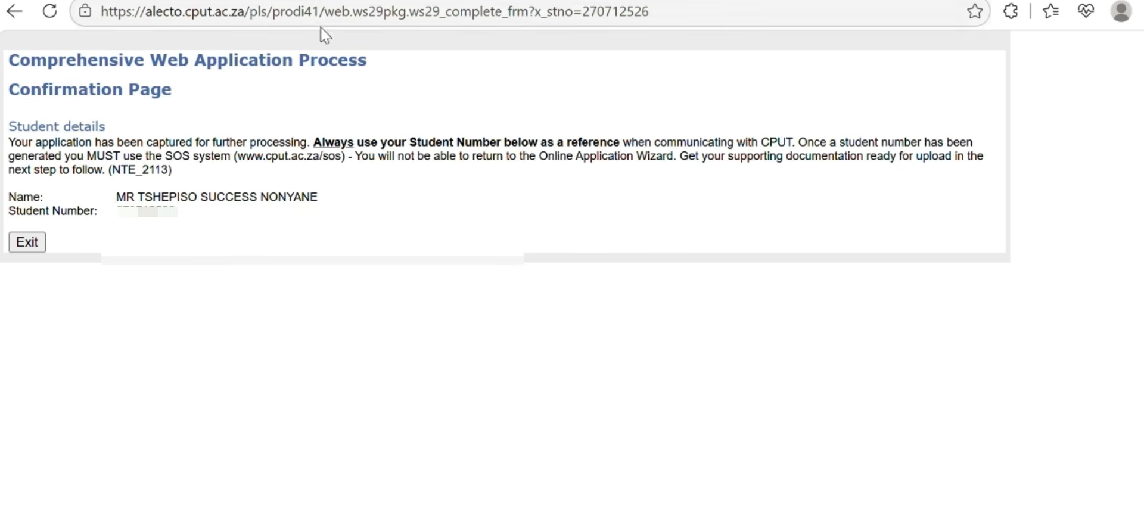
{"action": "left_click", "coordinate": [41, 242]}
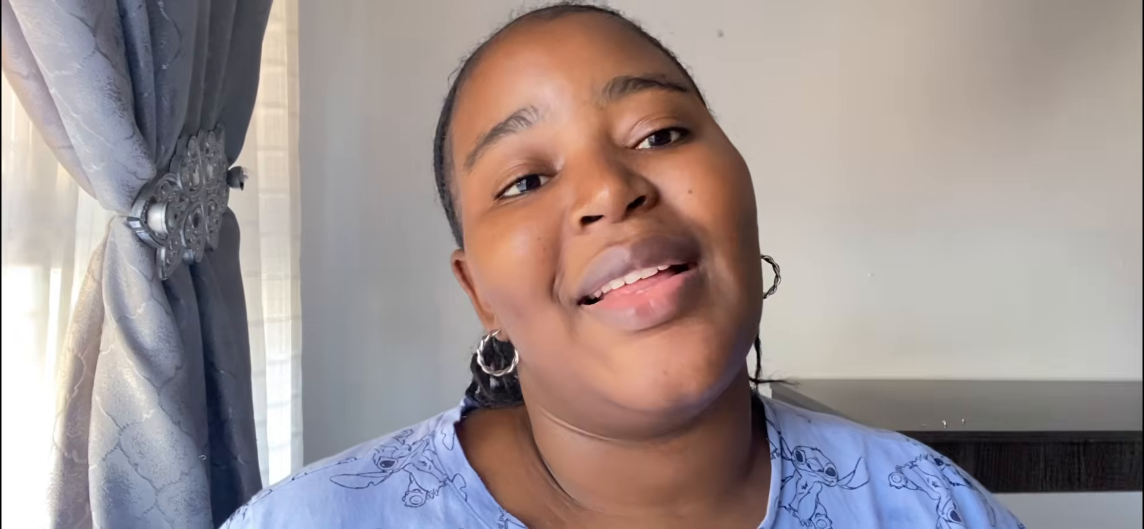